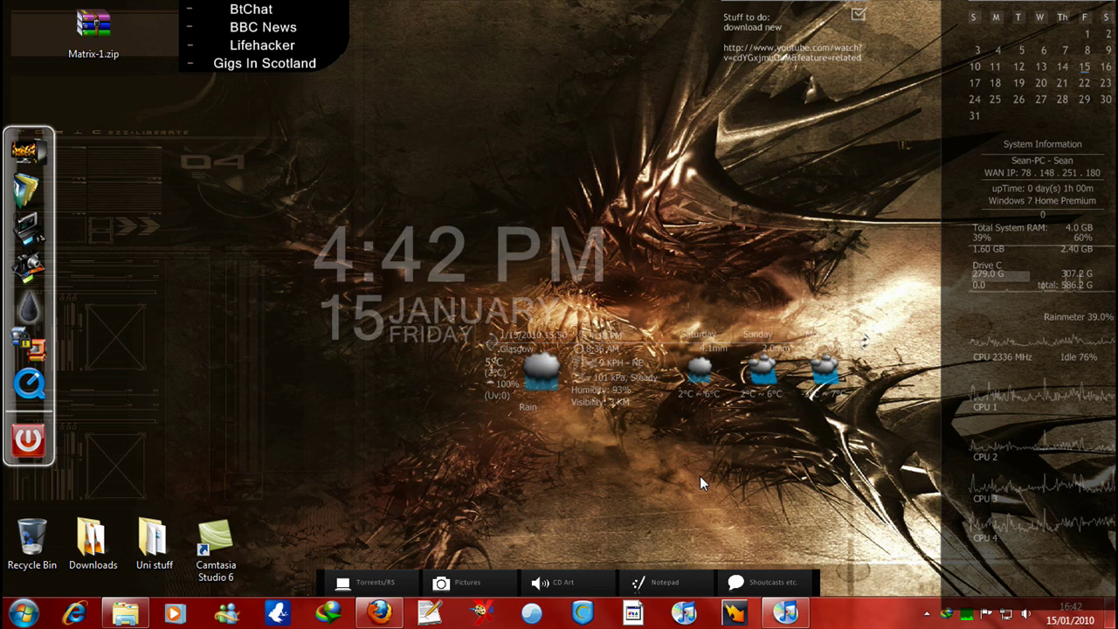
- Restore Firefox to show the YouTube Personal Messages inbox with the 'stylish question' message
left_click(379, 613)
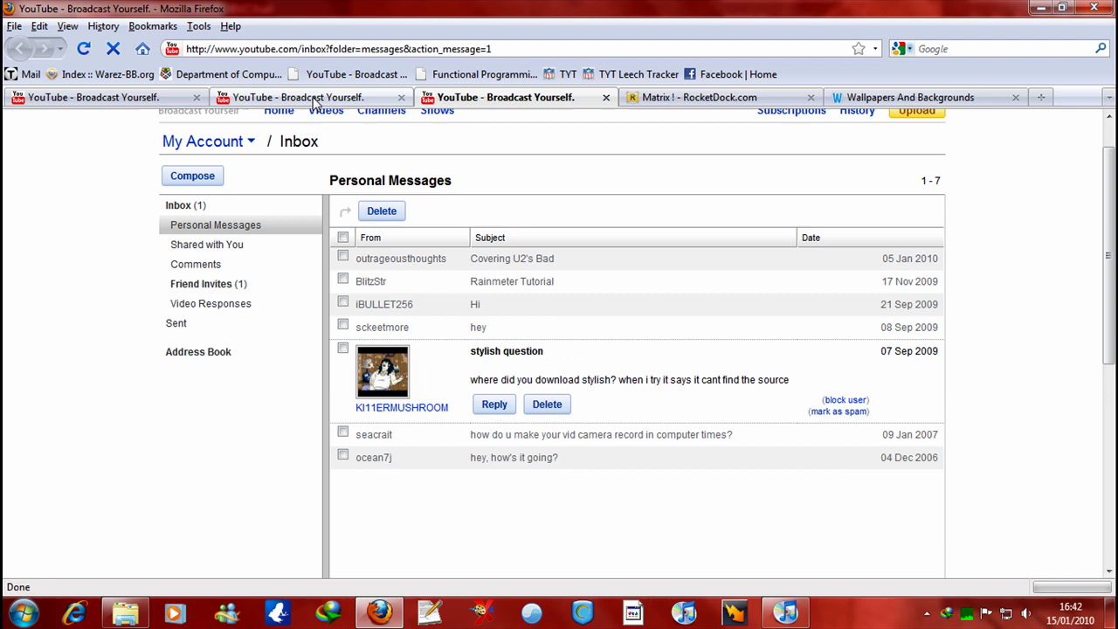
- Switch YouTube to the My Videos page, then briefly minimise and restore Firefox
left_click(175, 98)
scroll(427, 236, "down", 1)
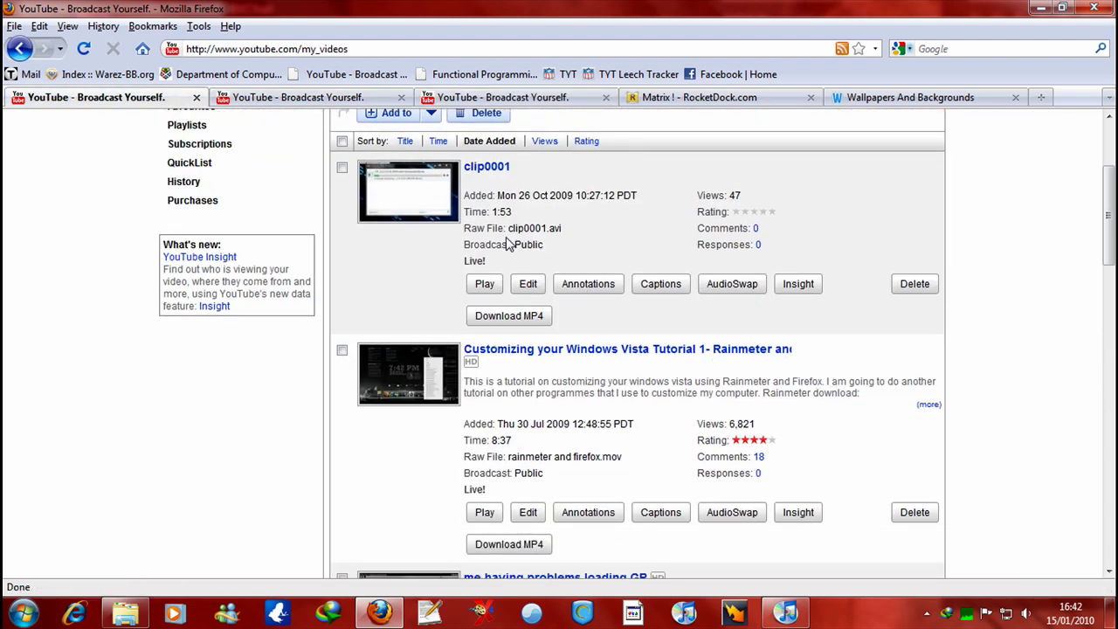
left_click(384, 614)
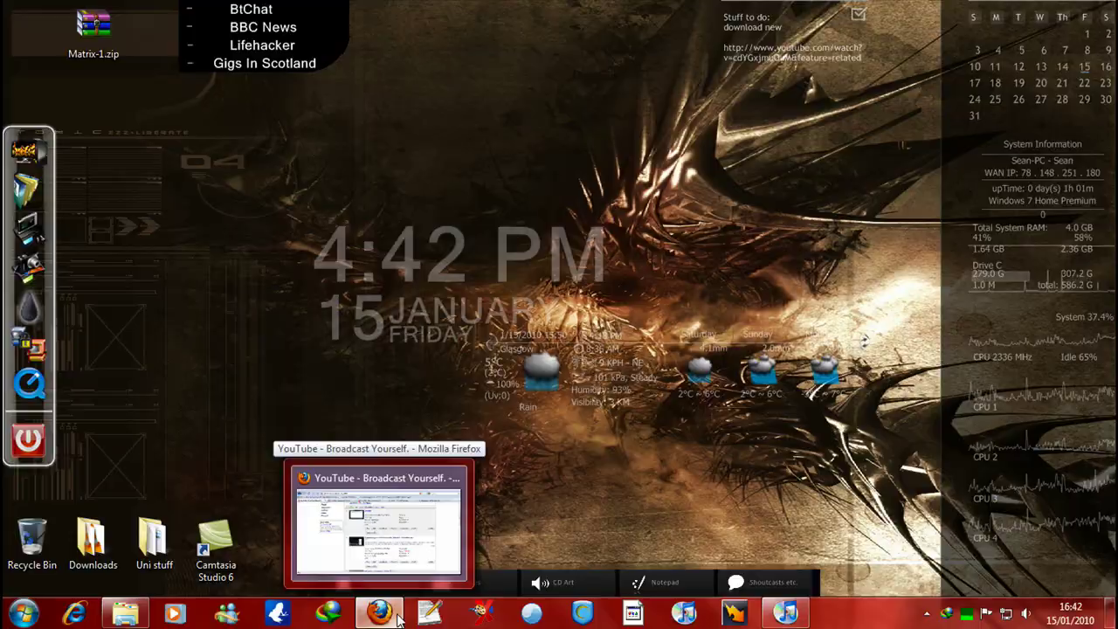
left_click(376, 524)
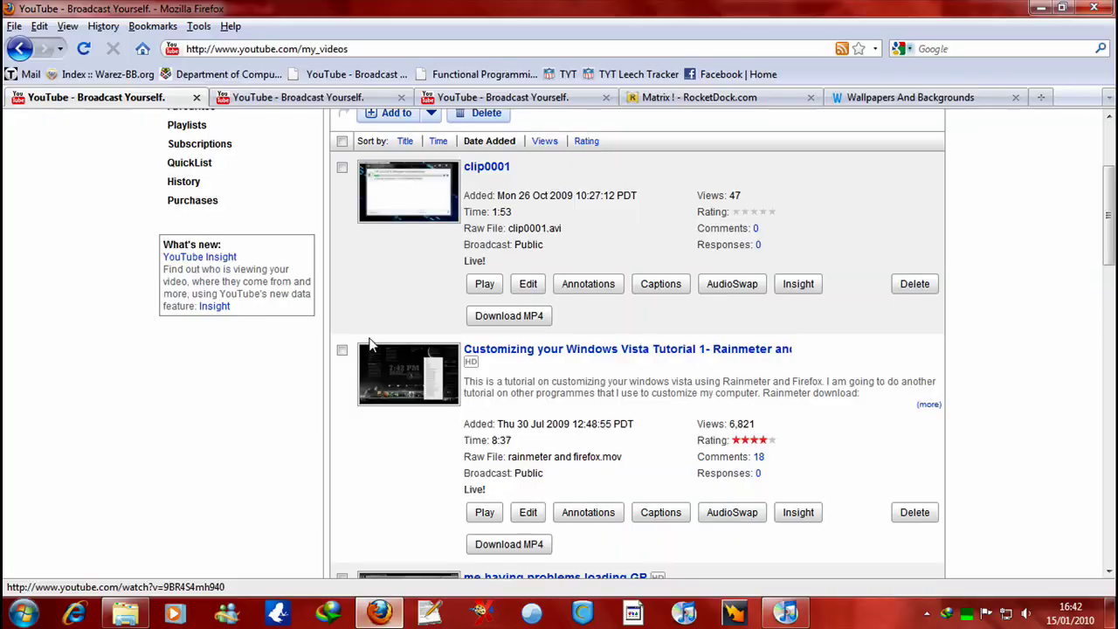
- Read through the video's comments page, then minimise Firefox
left_click(342, 99)
scroll(393, 422, "down", 10)
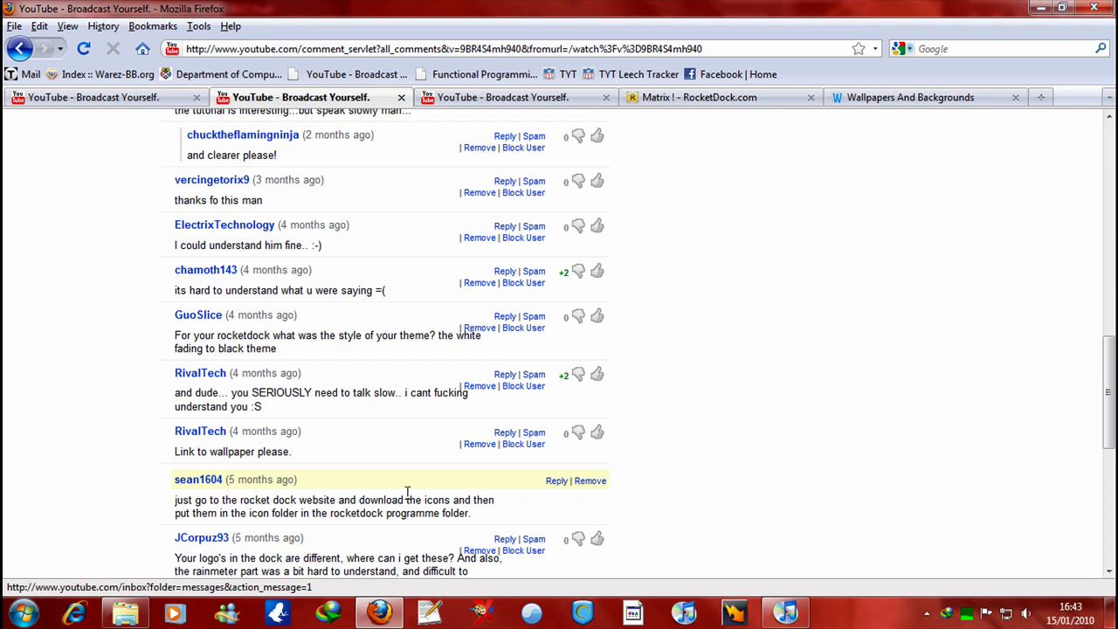
scroll(431, 519, "down", 2)
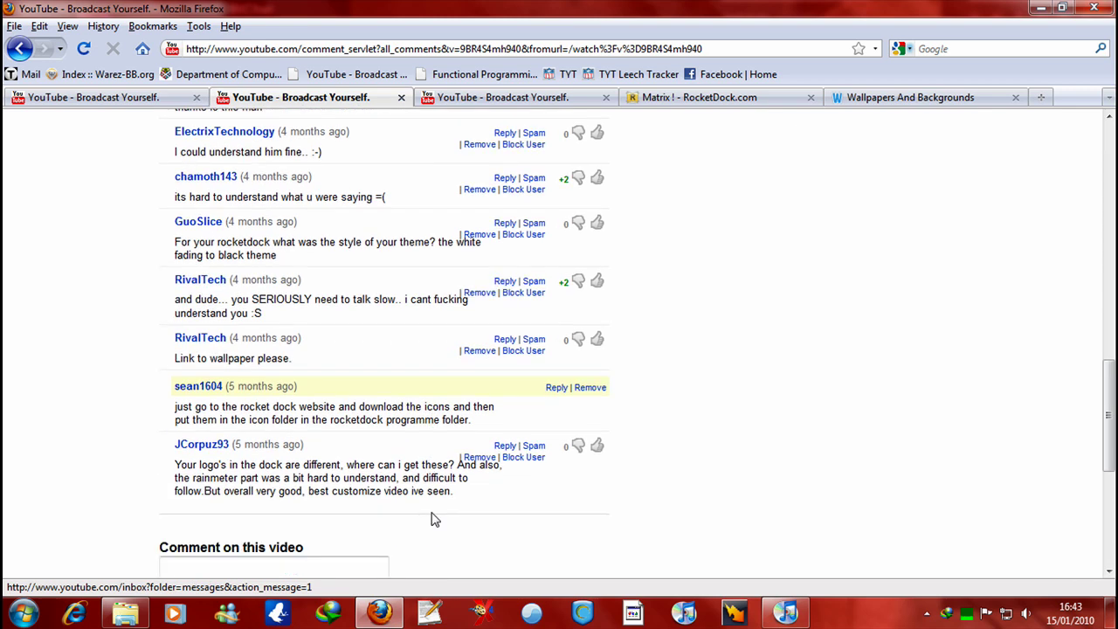
scroll(354, 450, "up", 5)
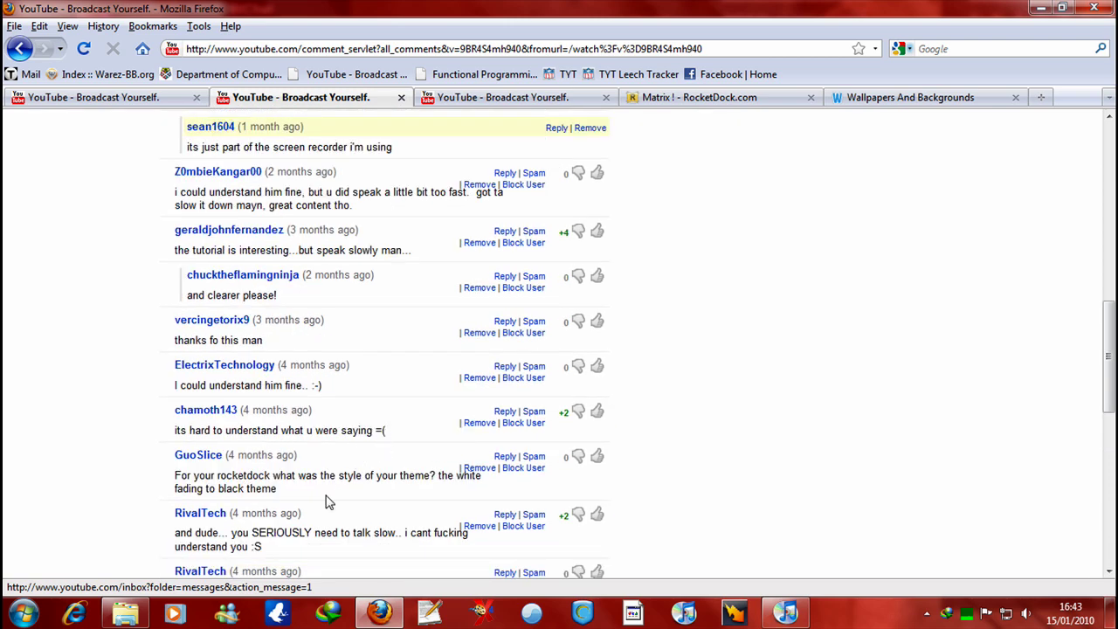
scroll(323, 532, "up", 1)
scroll(341, 461, "up", 4)
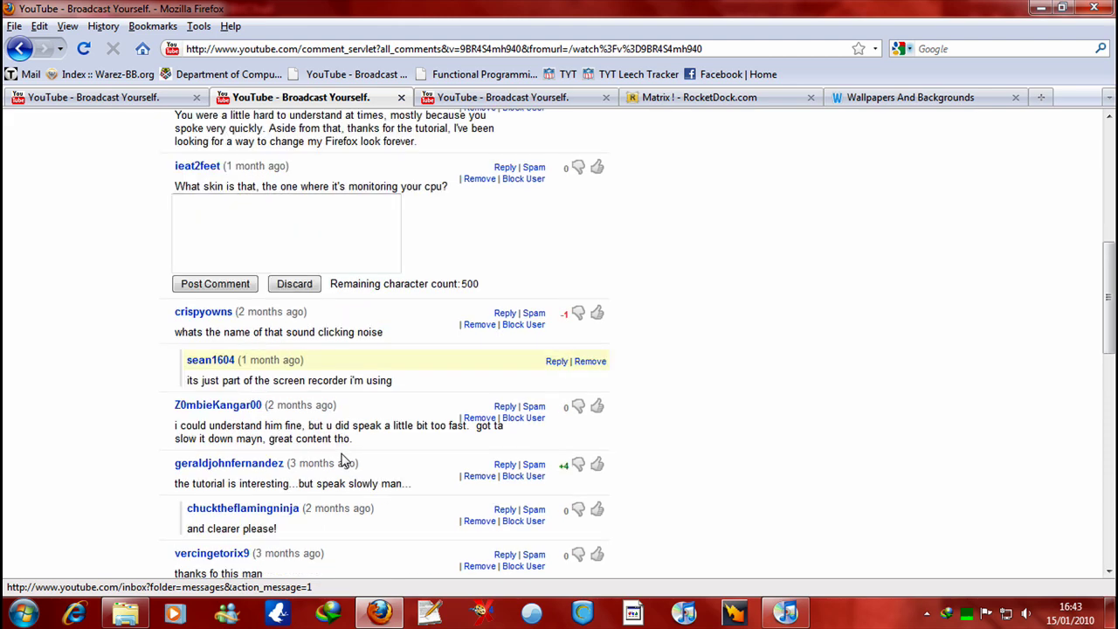
scroll(344, 461, "up", 2)
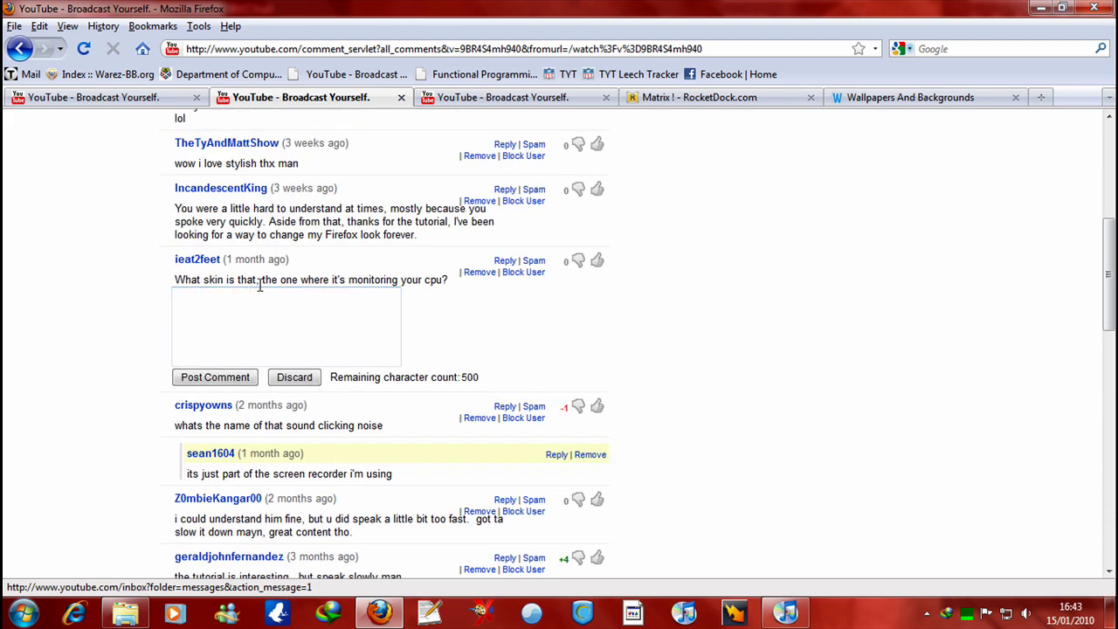
left_click(1048, 8)
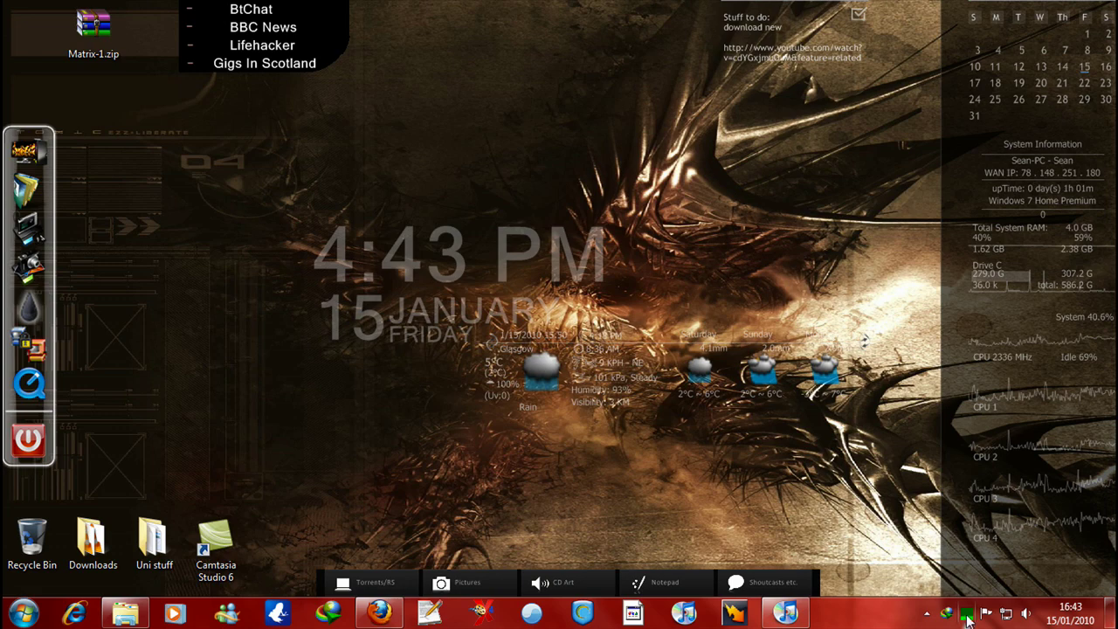
right_click(967, 614)
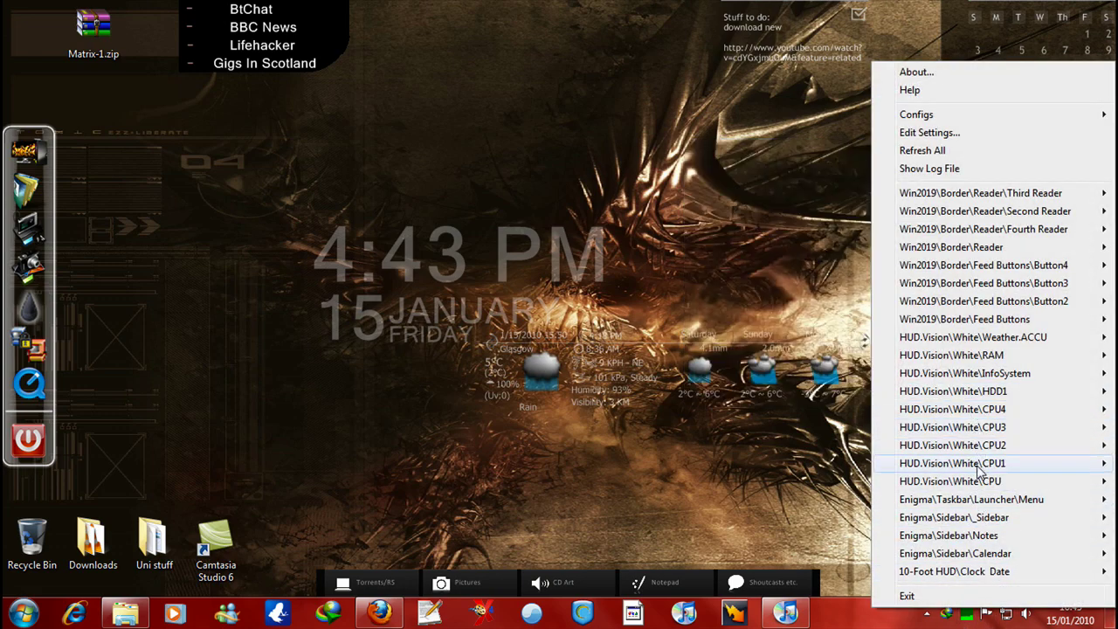
mouse_move(944, 397)
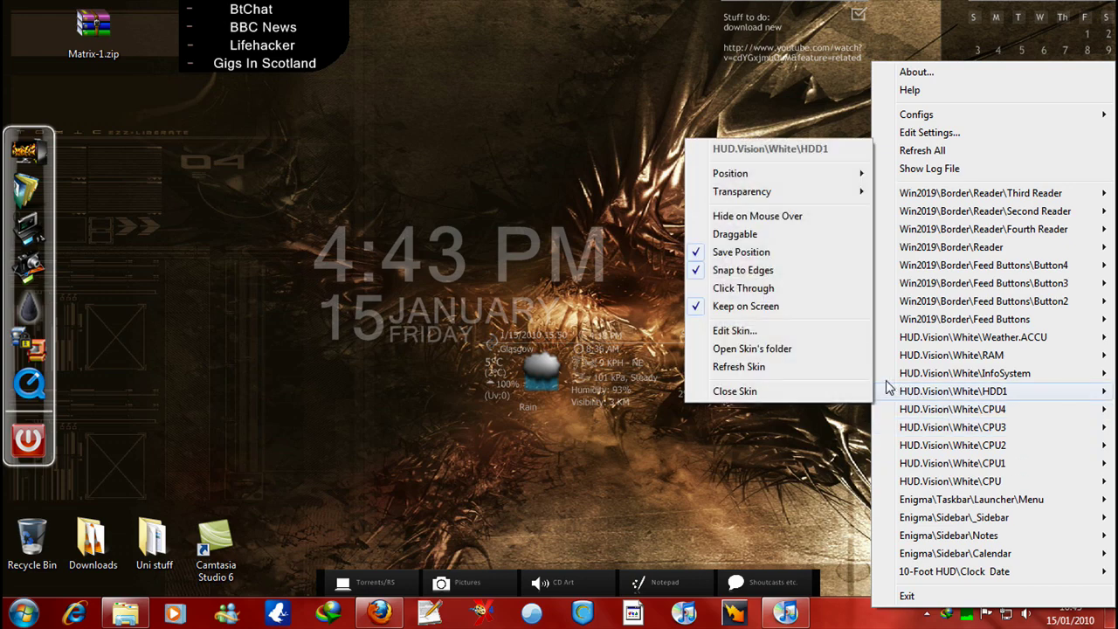
mouse_move(936, 418)
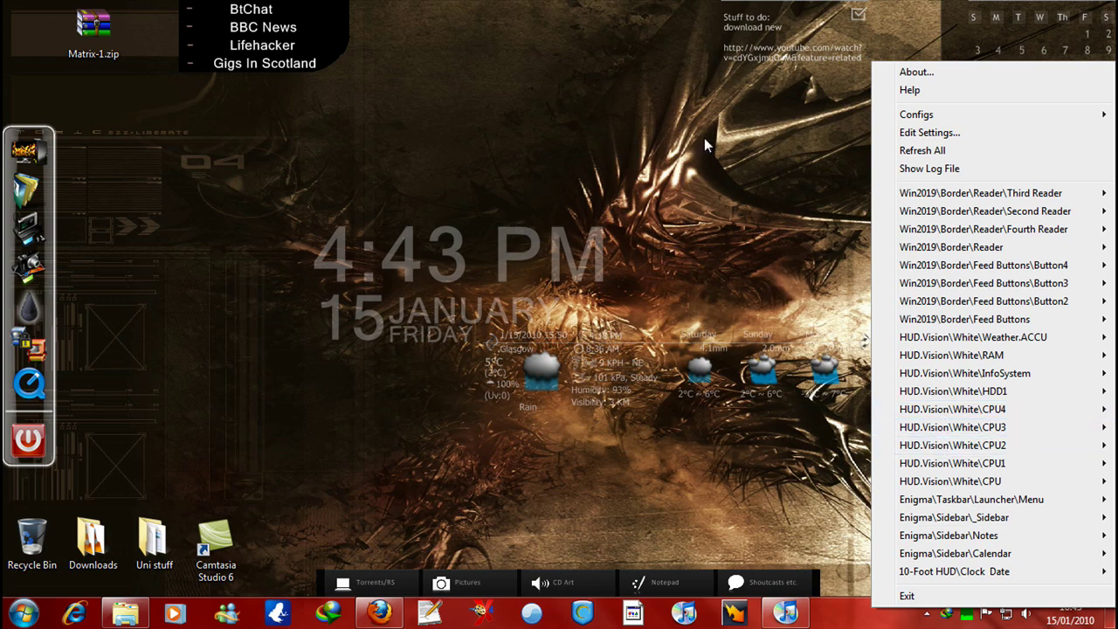
left_click(709, 166)
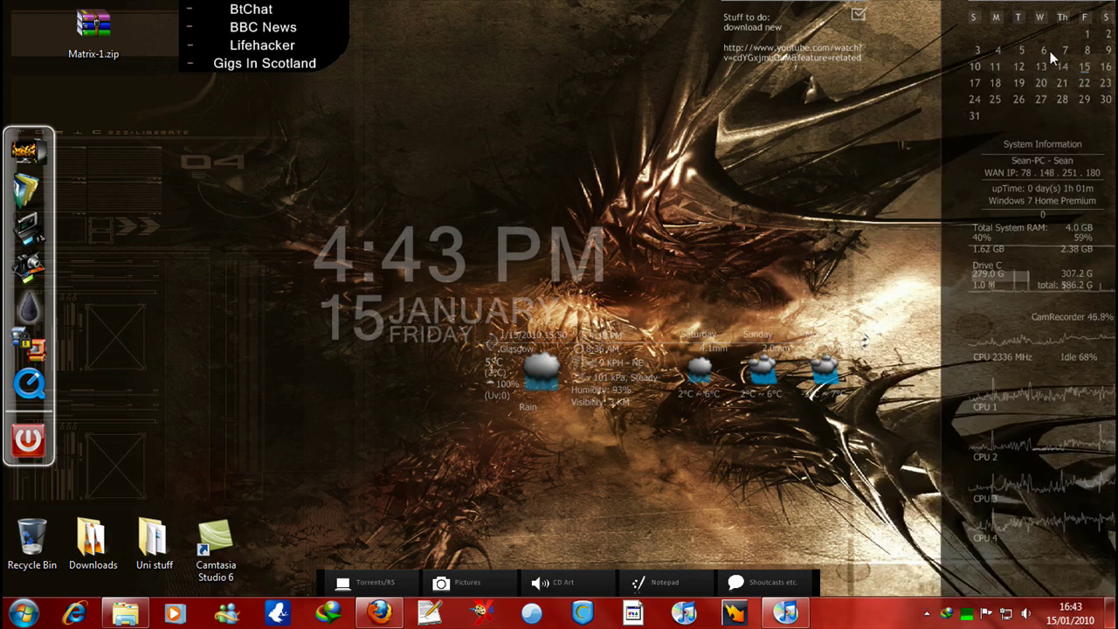
- Make the Enigma sidebar skin 90% transparent through its Transparency menu
right_click(968, 129)
mouse_move(1059, 263)
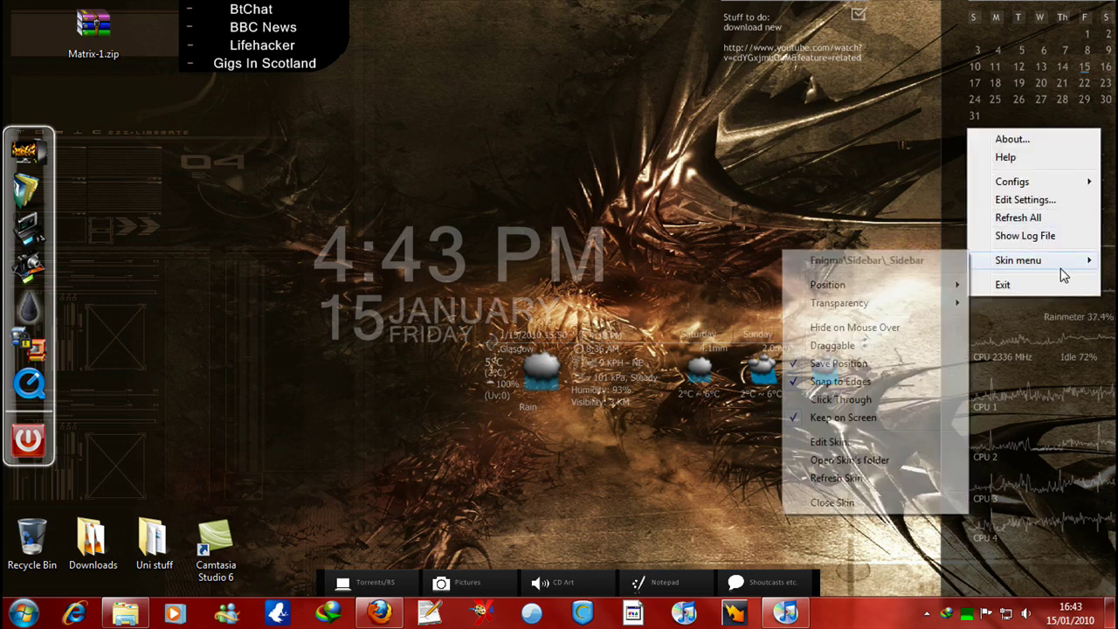
left_click(954, 262)
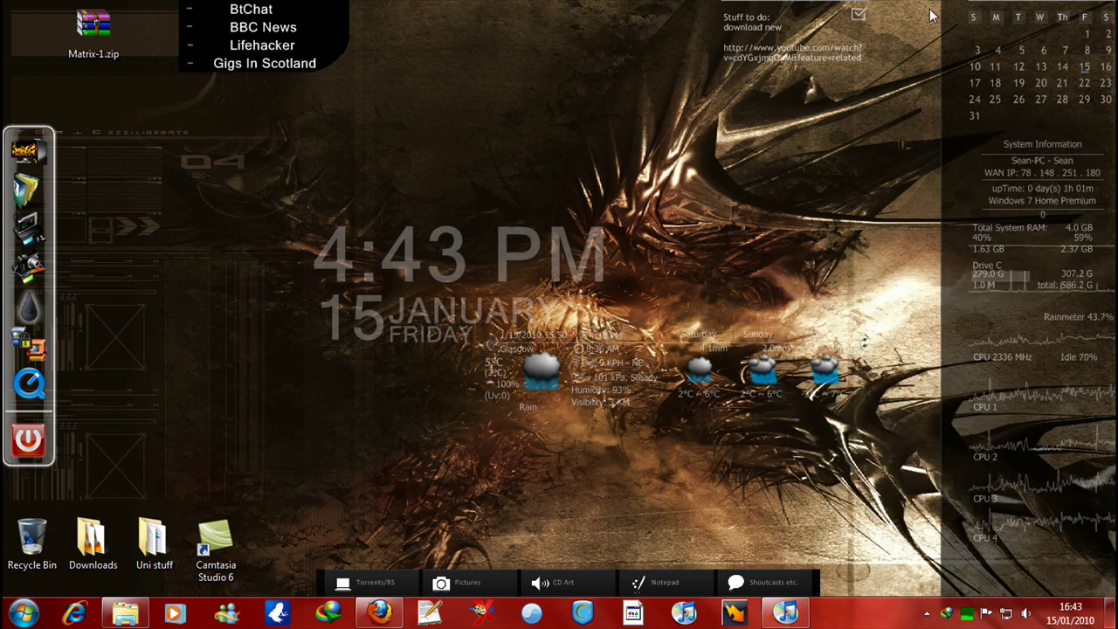
right_click(974, 147)
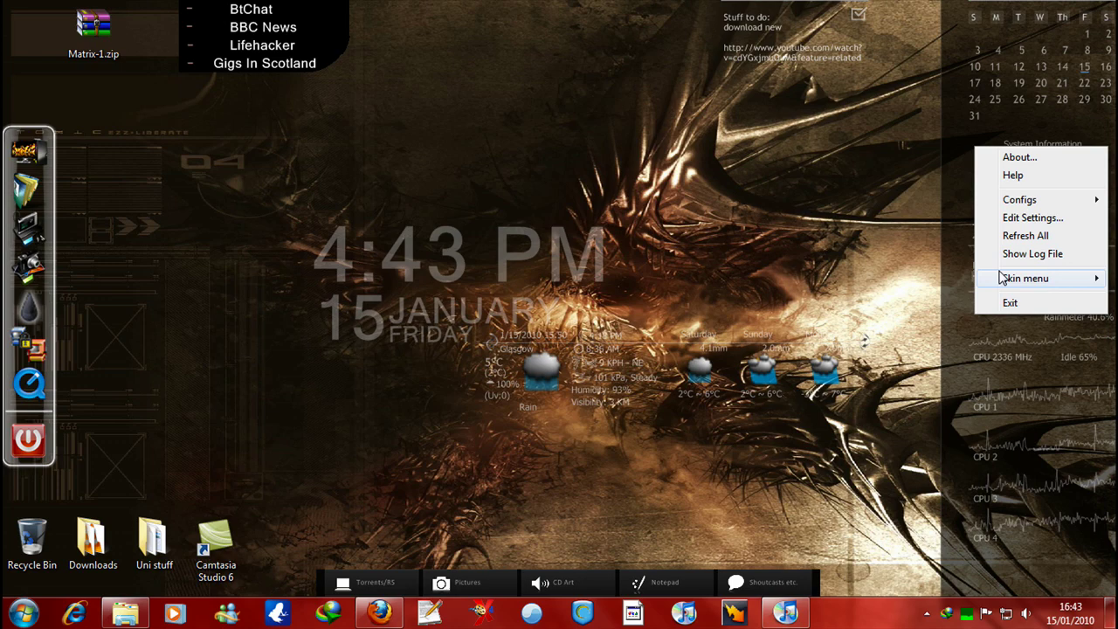
mouse_move(1013, 277)
mouse_move(968, 322)
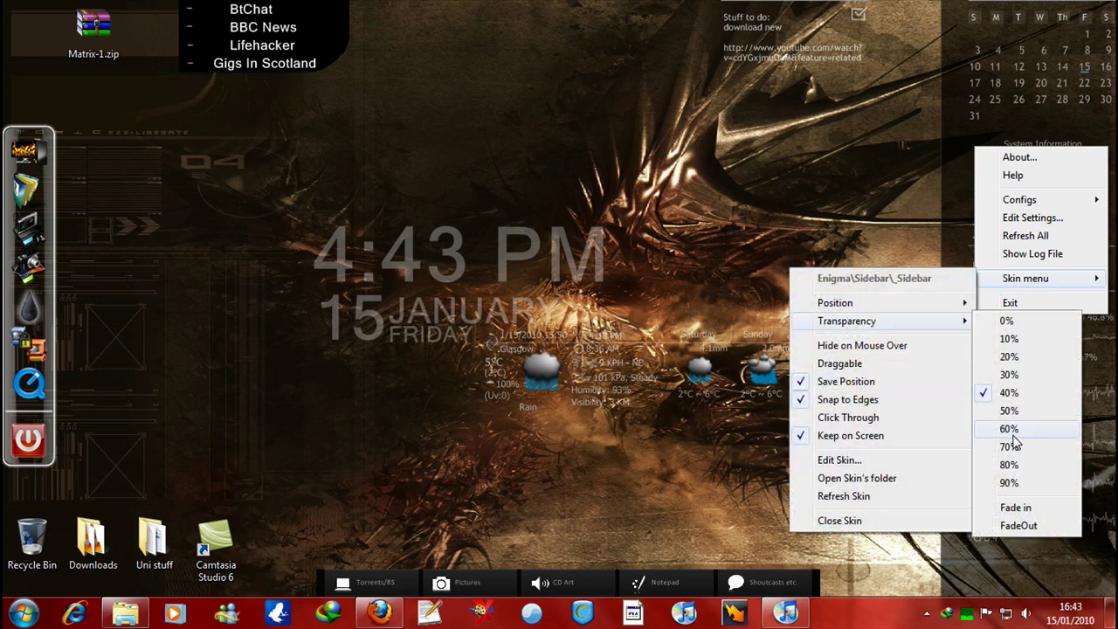
left_click(1009, 465)
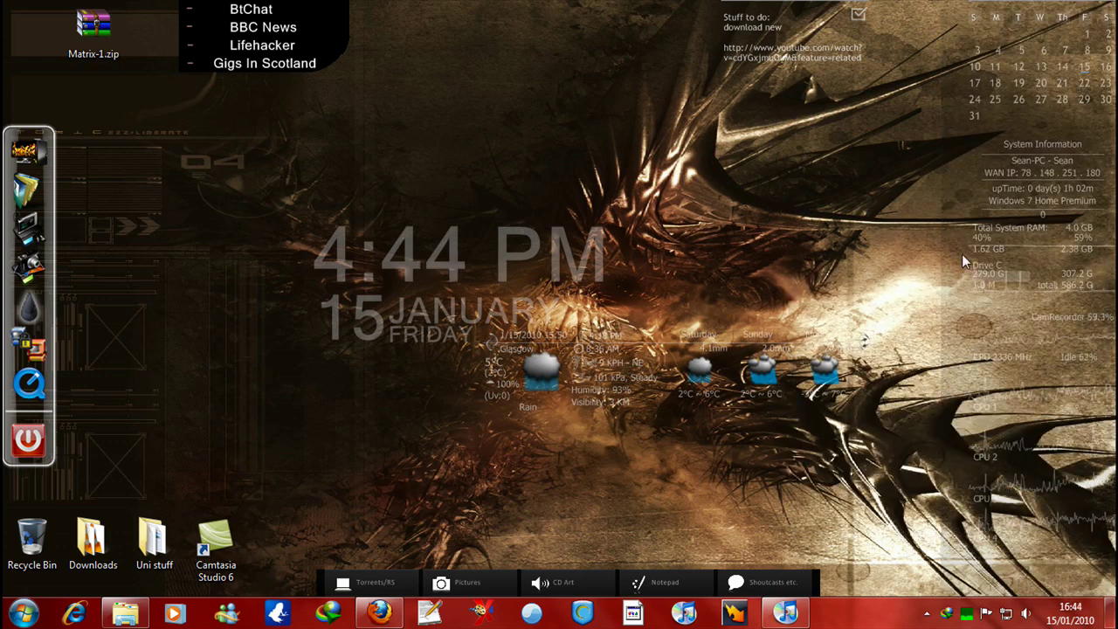
- Set the sidebar's transparency back to a lower percentage so it looks darker
right_click(955, 160)
mouse_move(990, 213)
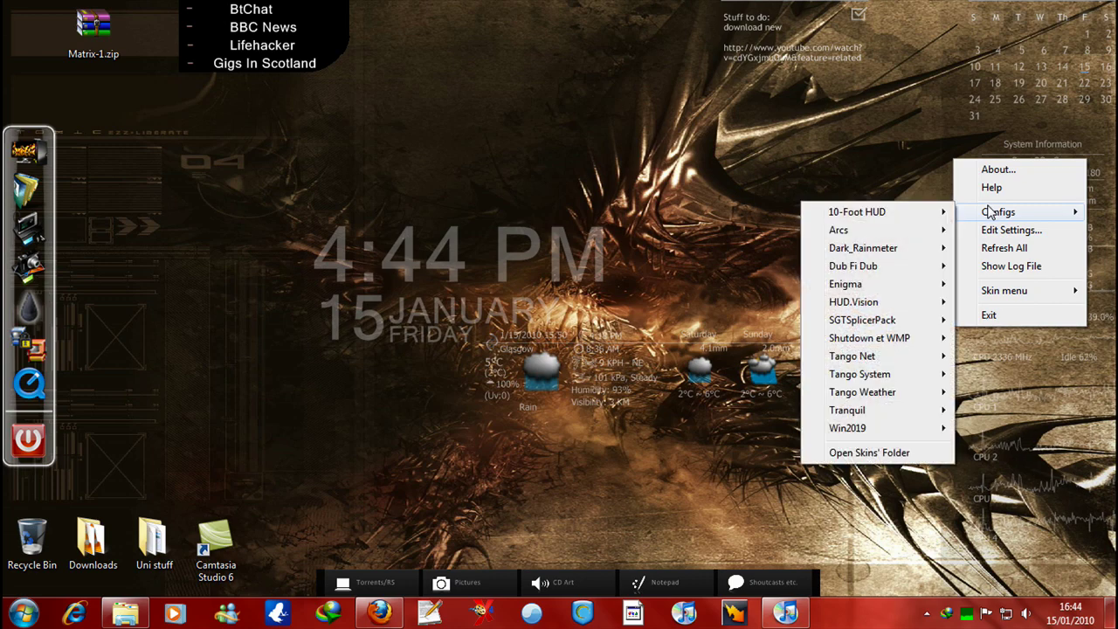
left_click(949, 137)
right_click(950, 134)
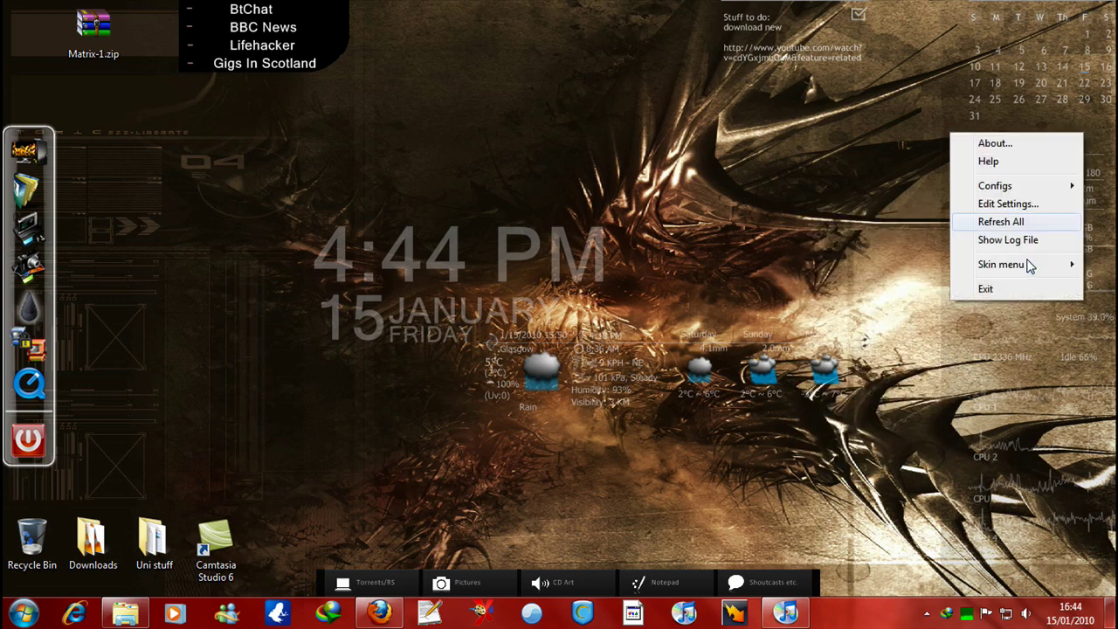
mouse_move(1029, 265)
mouse_move(864, 310)
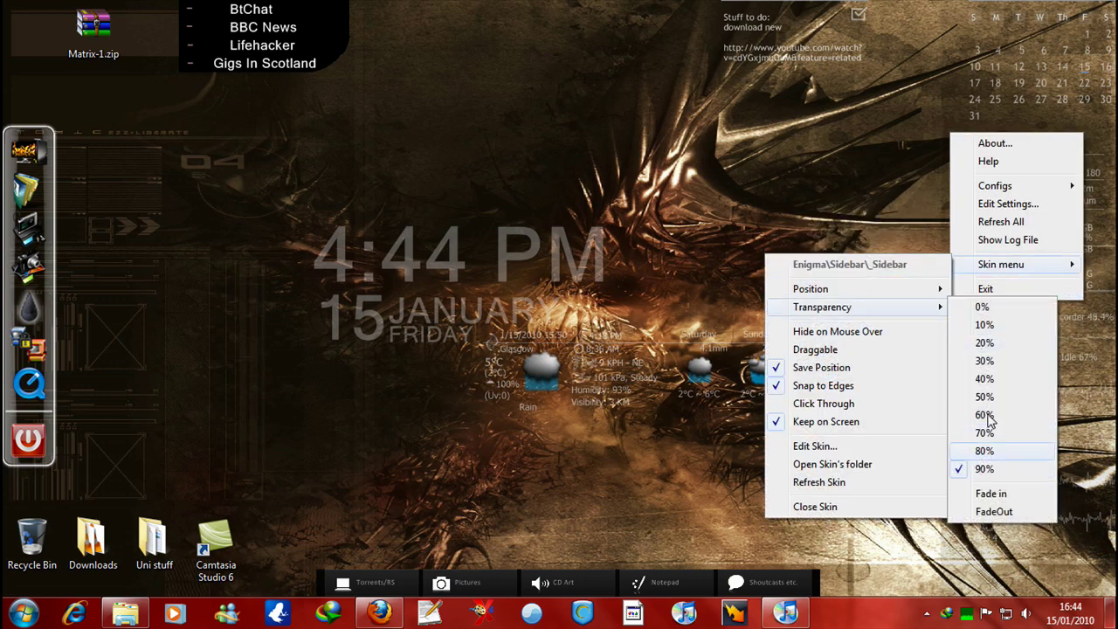
left_click(988, 362)
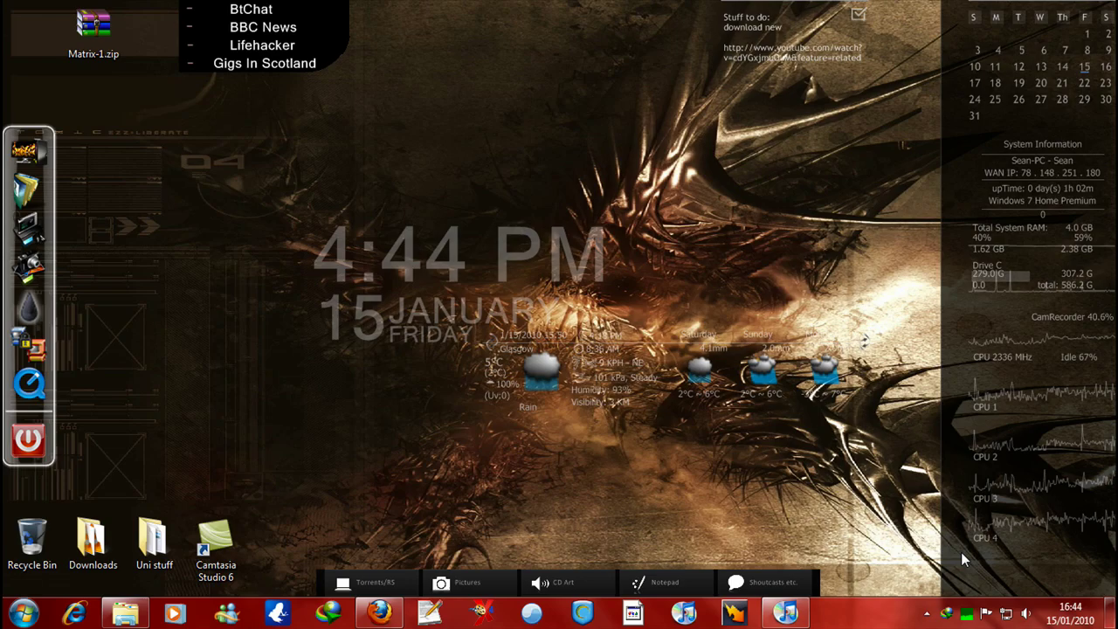
- Bring Firefox up, scroll the YouTube page back to the top, then minimise it to show Matrix-1.zip
left_click(378, 613)
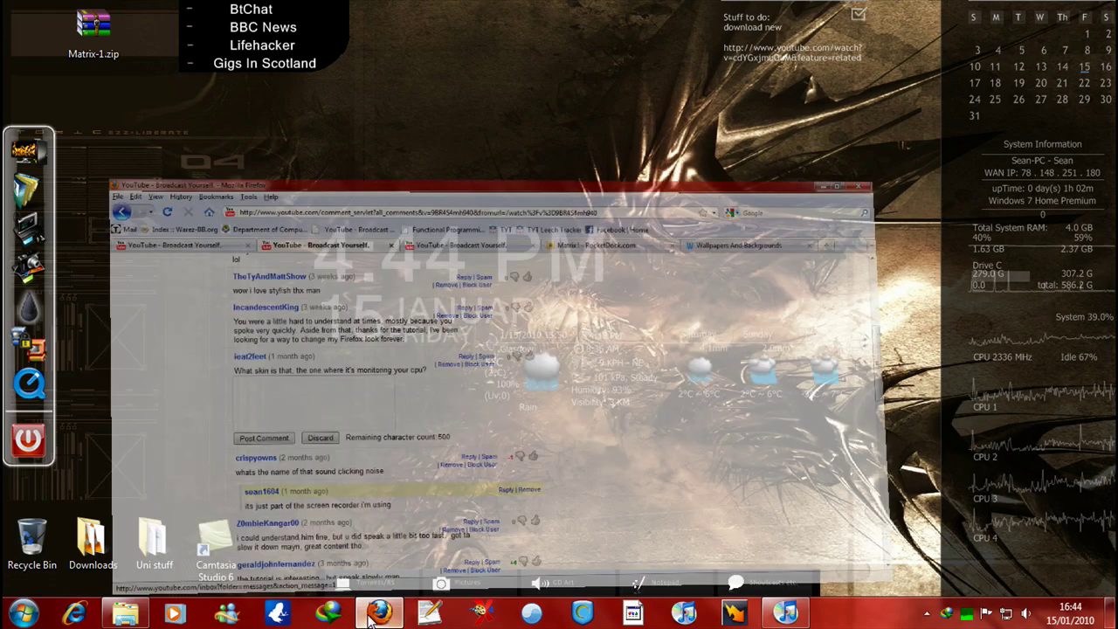
scroll(44, 420, "up", 2)
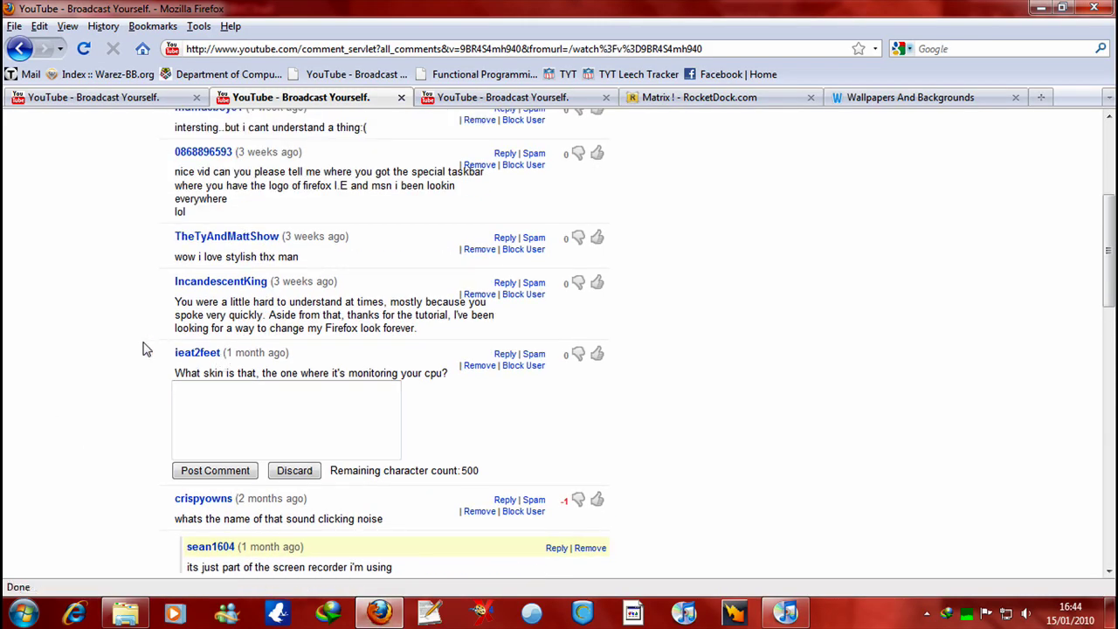
scroll(157, 358, "up", 3)
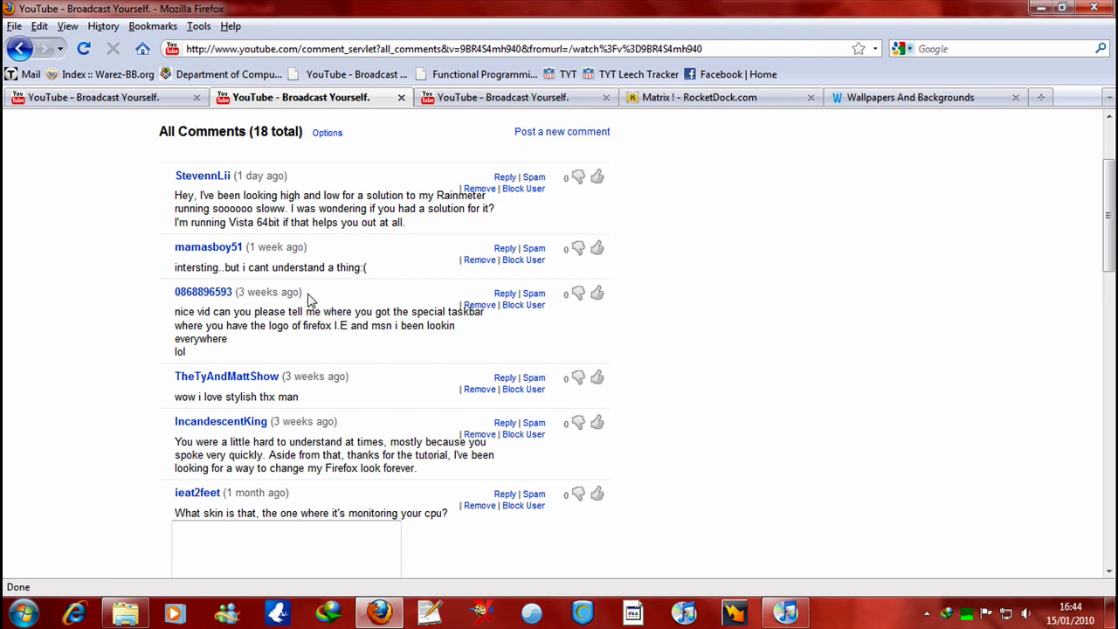
left_click(379, 611)
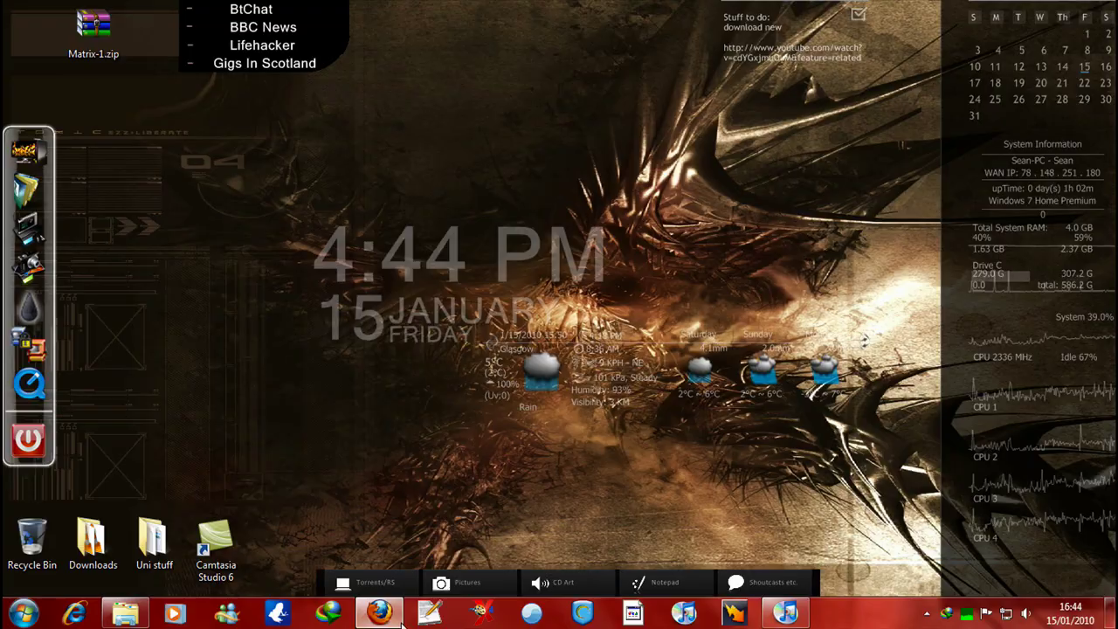
left_click(397, 614)
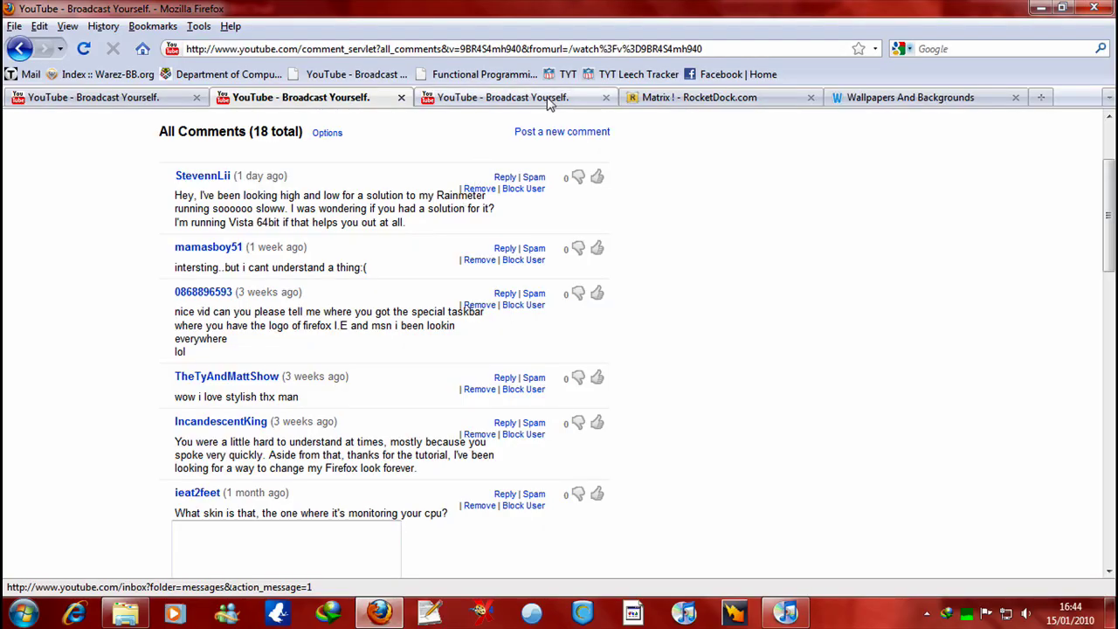
left_click(1045, 7)
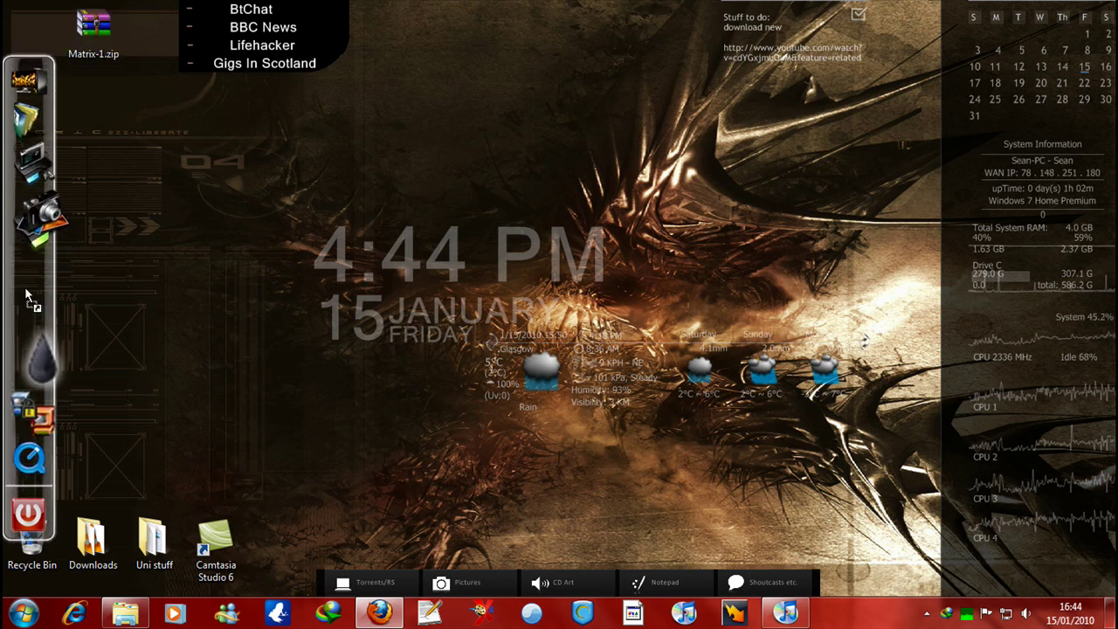
- Lock the RocketDock items, place Matrix-1.zip beside the dock, and bring Firefox back
left_click_drag(26, 297, 26, 297)
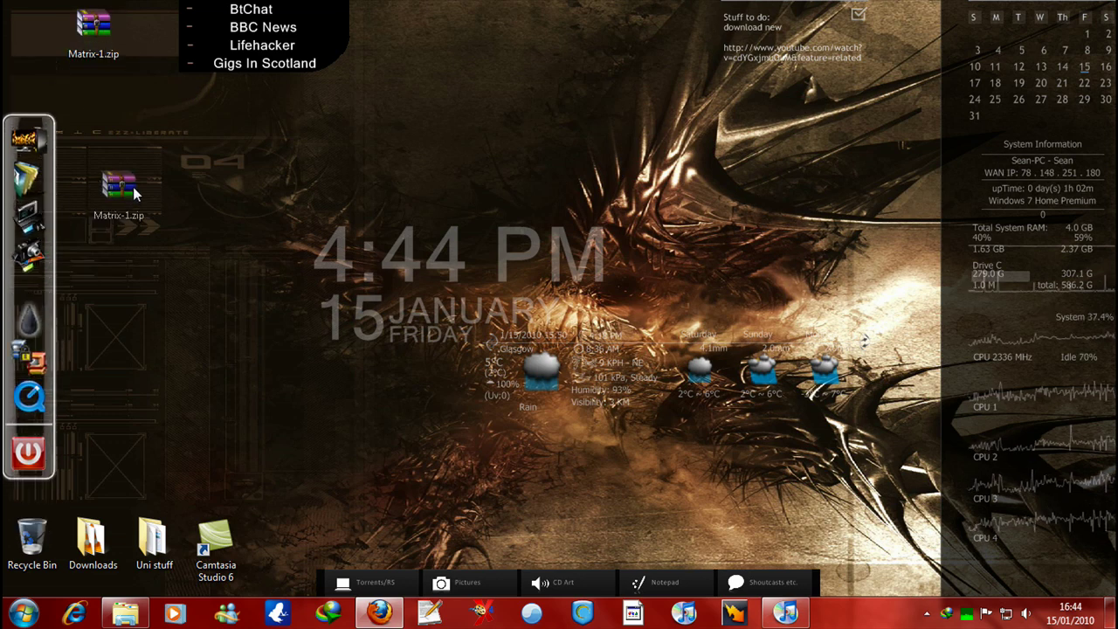
right_click(26, 295)
mouse_move(122, 387)
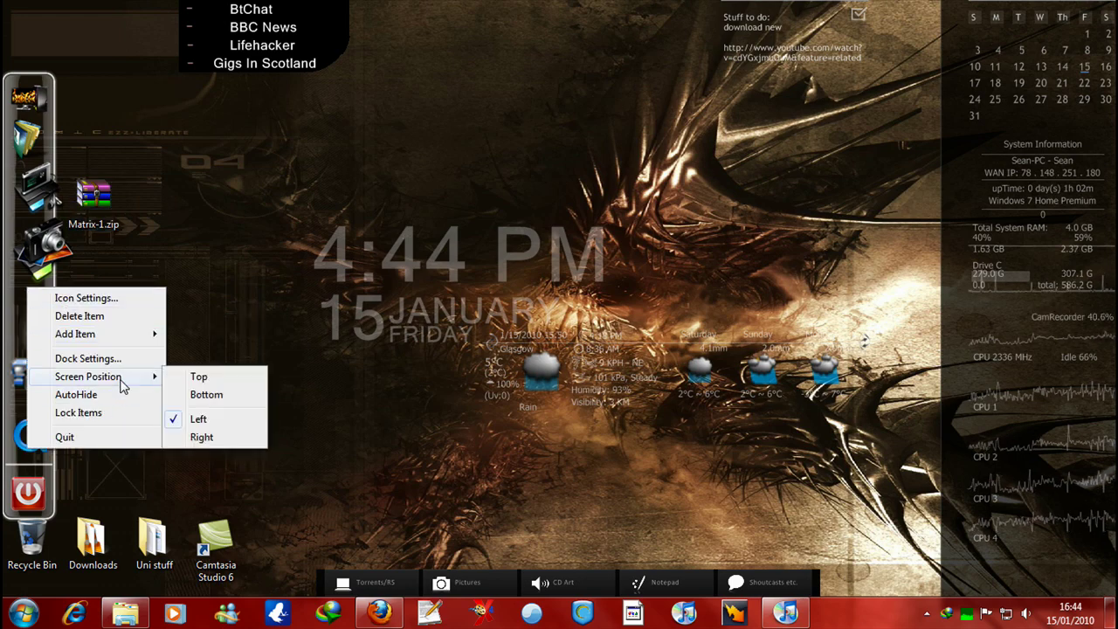
left_click(97, 414)
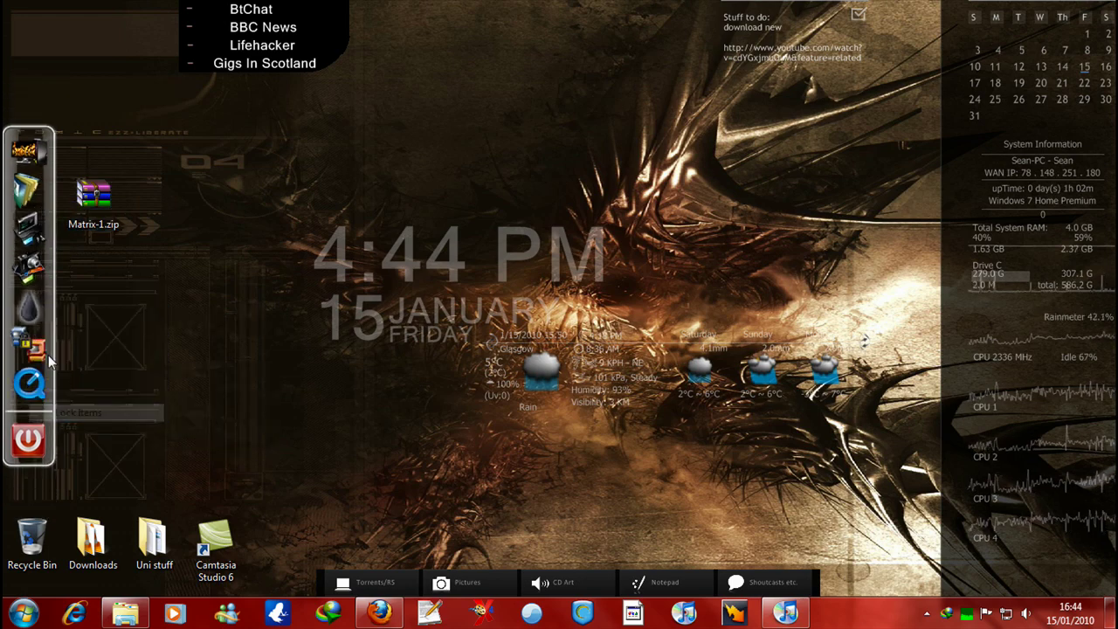
left_click_drag(86, 202, 150, 205)
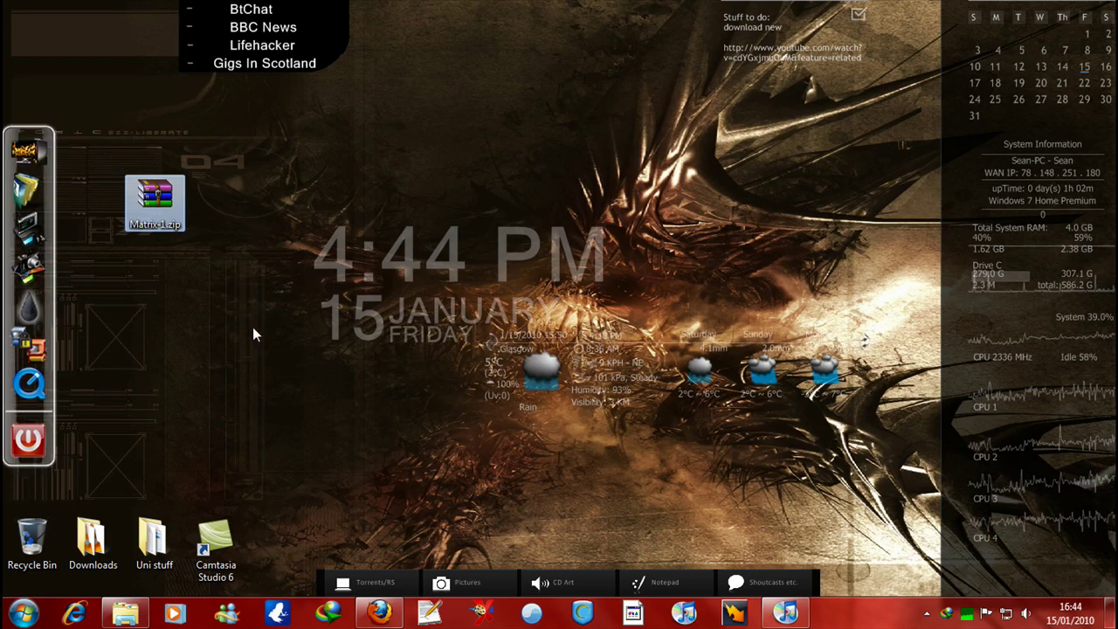
left_click(378, 614)
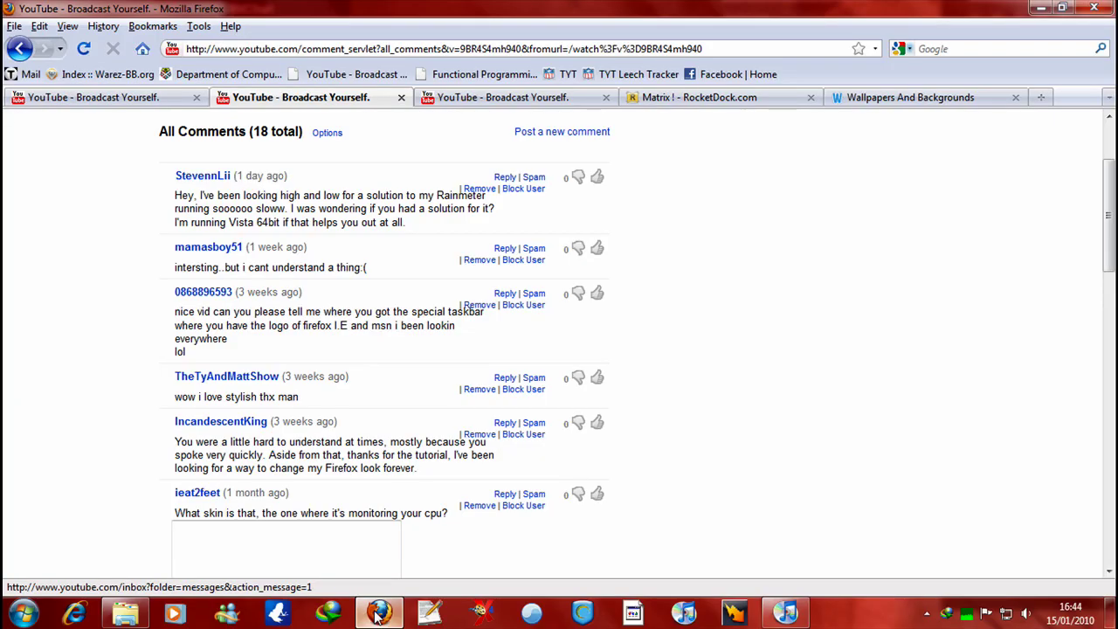
- On the Matrix ! - RocketDock.com tab, open the icon listings, then minimise Firefox
left_click(378, 613)
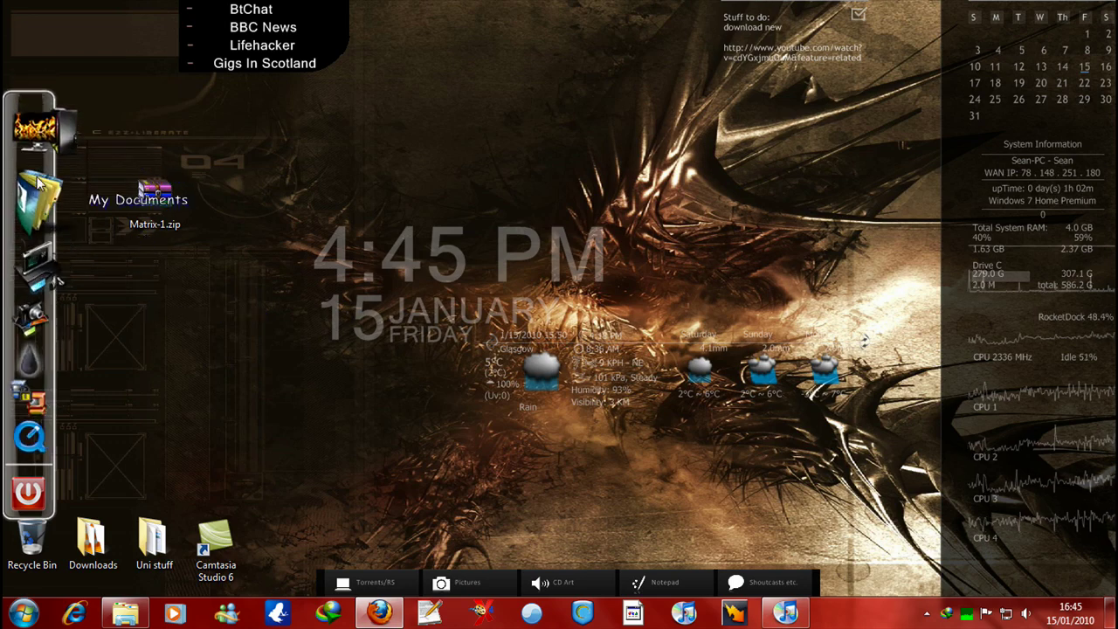
left_click(379, 613)
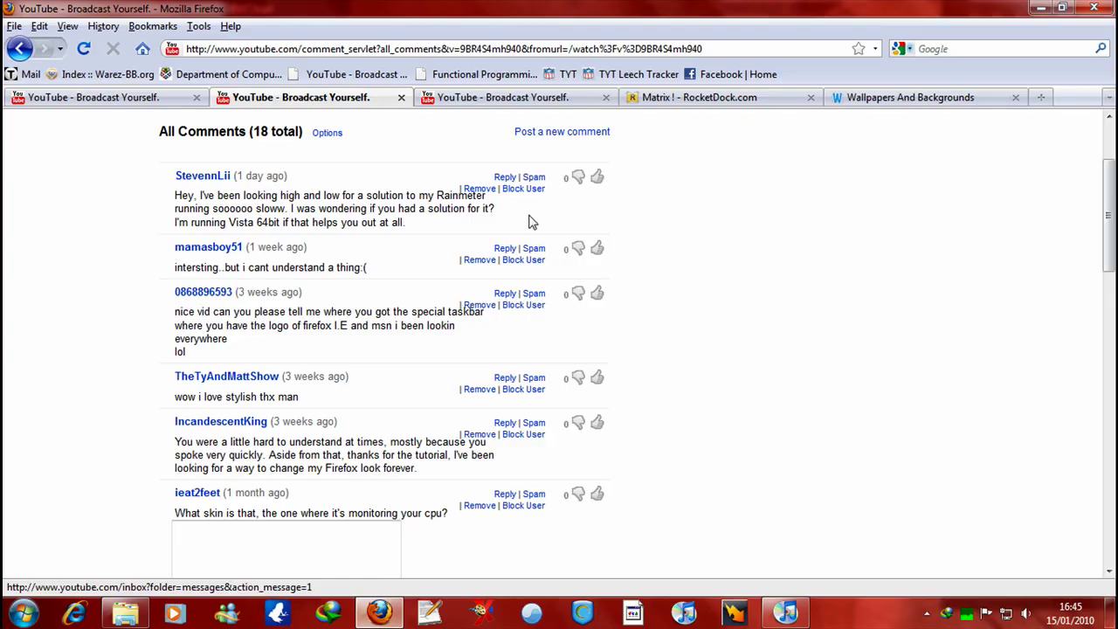
left_click(651, 99)
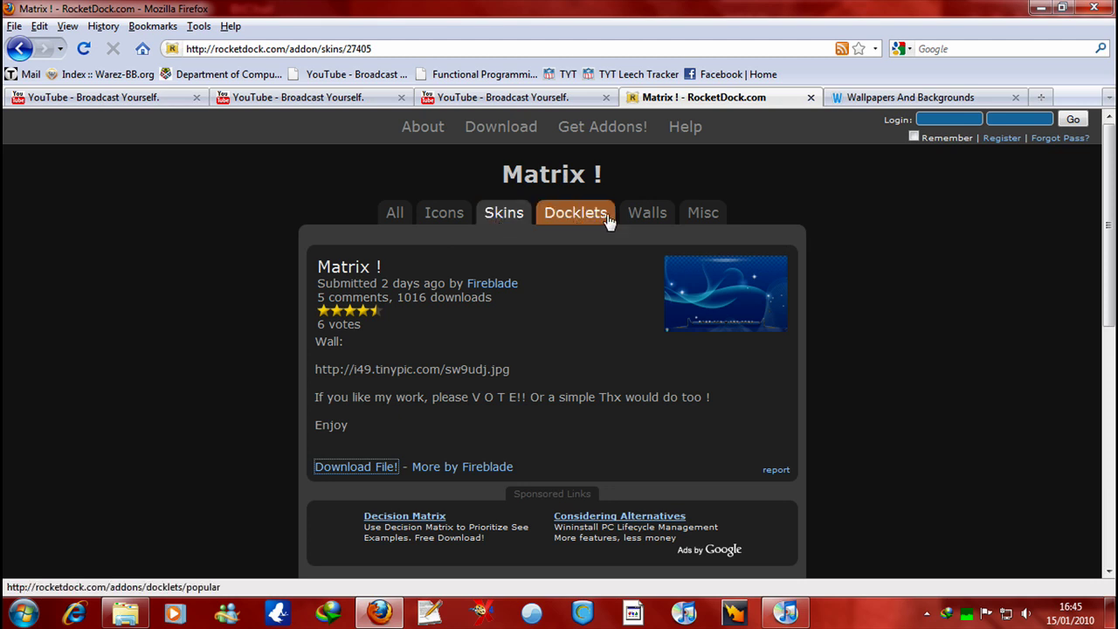
left_click(447, 222)
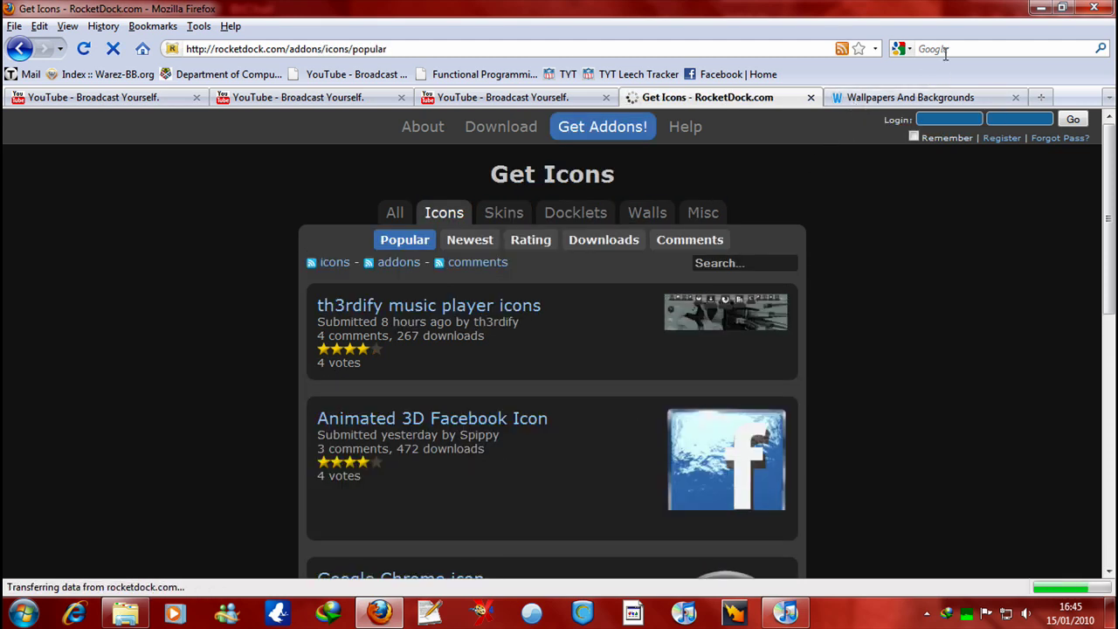
left_click(1040, 8)
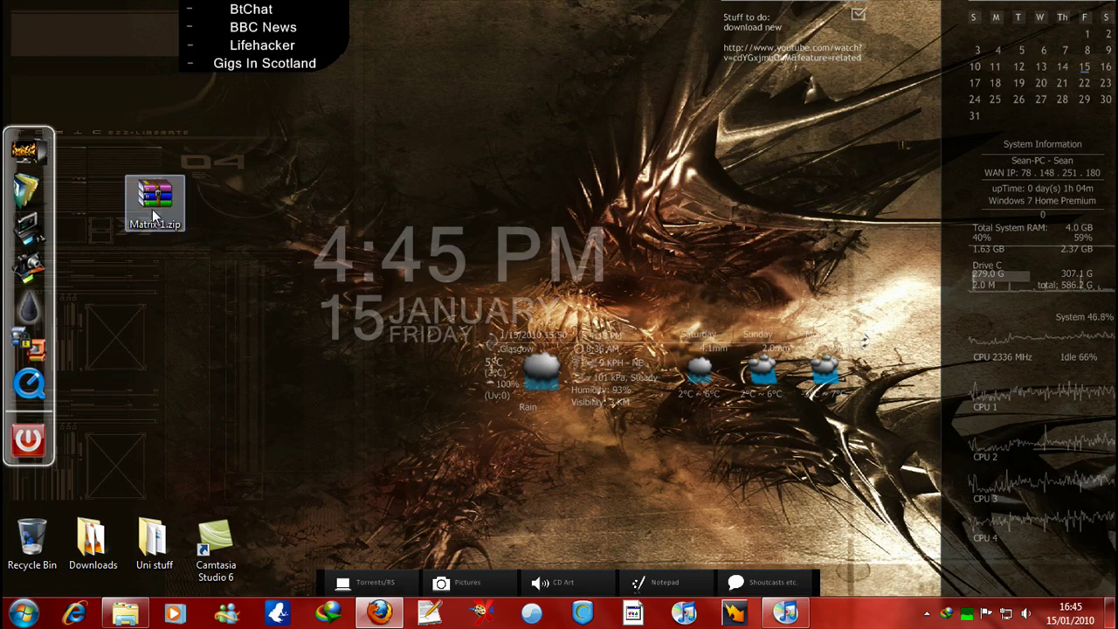
- Glance at the Wallpapers And Backgrounds tab, return to Get Icons, and minimise Firefox
left_click(377, 615)
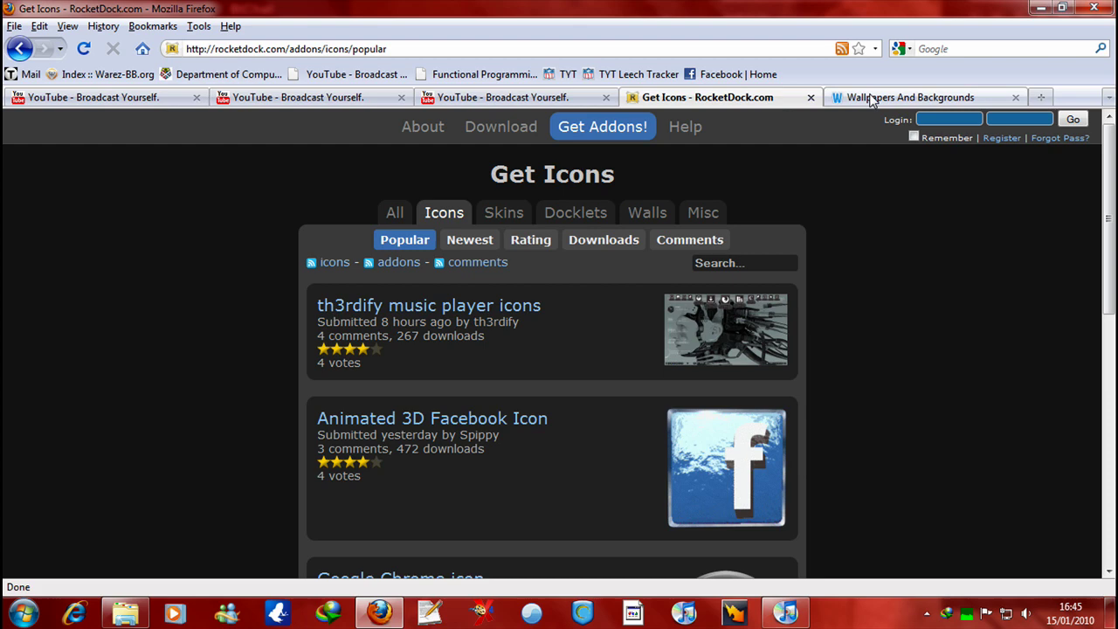
left_click(909, 97)
key("ctrl+Page_Up")
left_click(1040, 8)
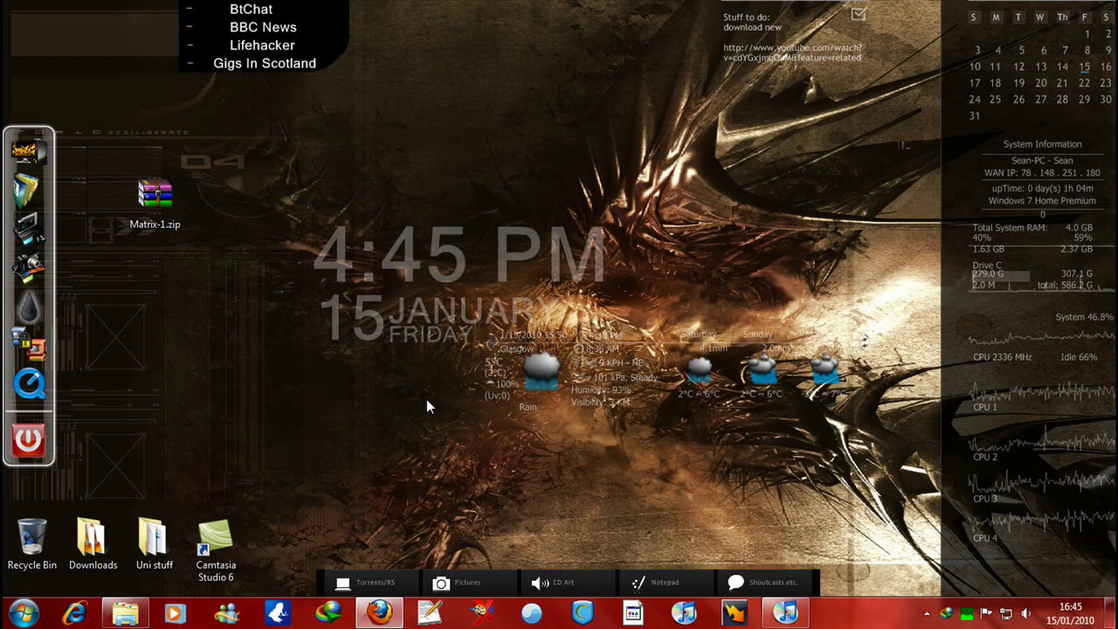
- Bring back the RocketDock Skins folder and check Matrix-1.zip's extract options
left_click(125, 614)
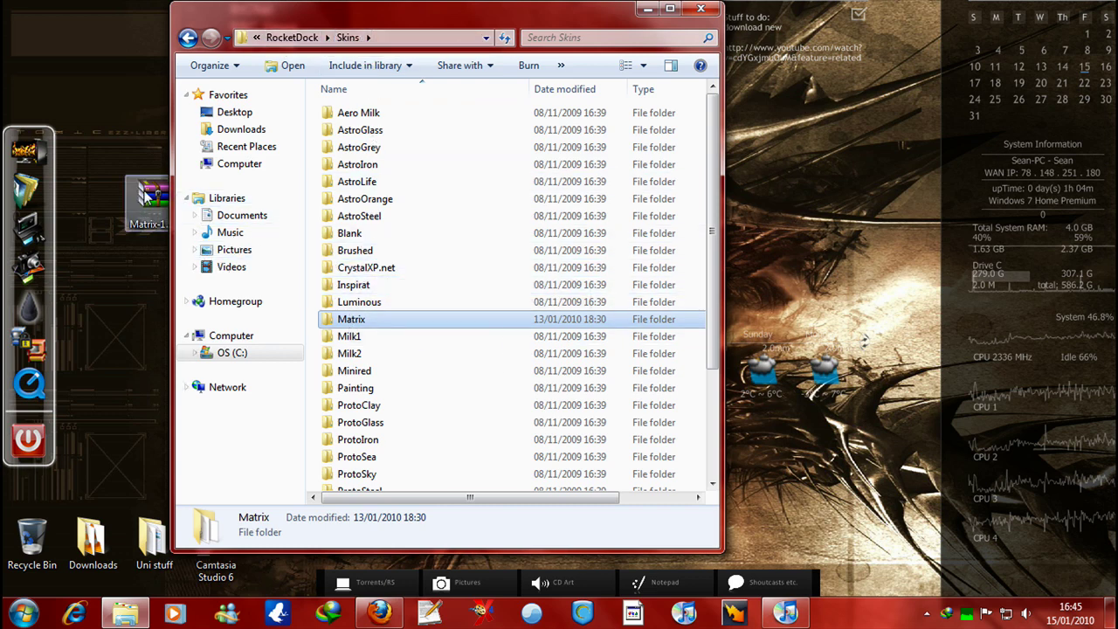
left_click(145, 191)
right_click(151, 197)
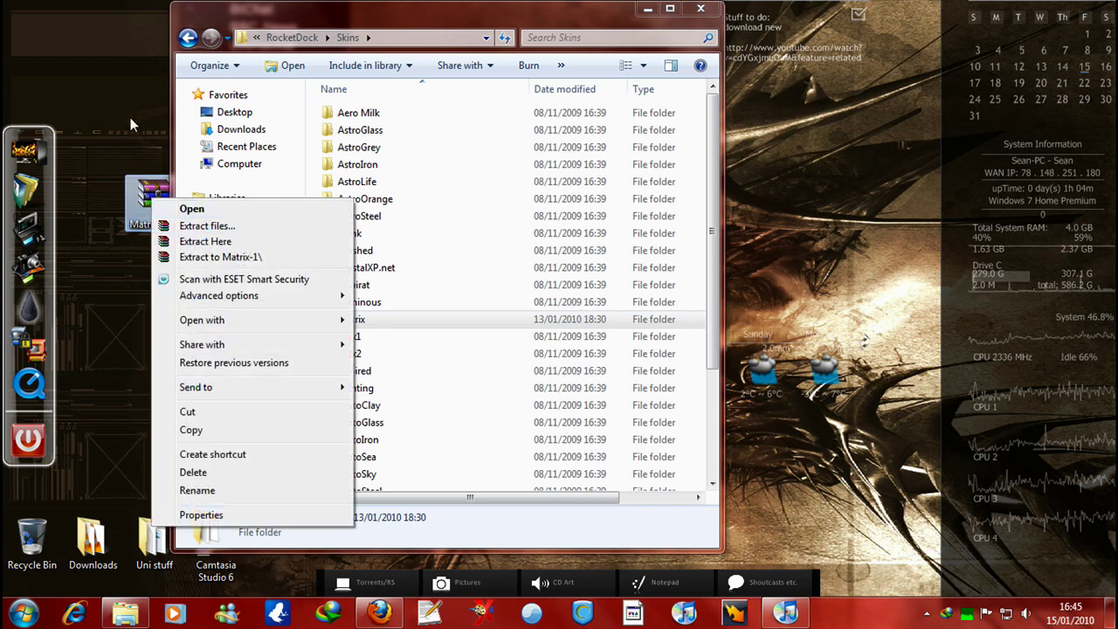
left_click(387, 317)
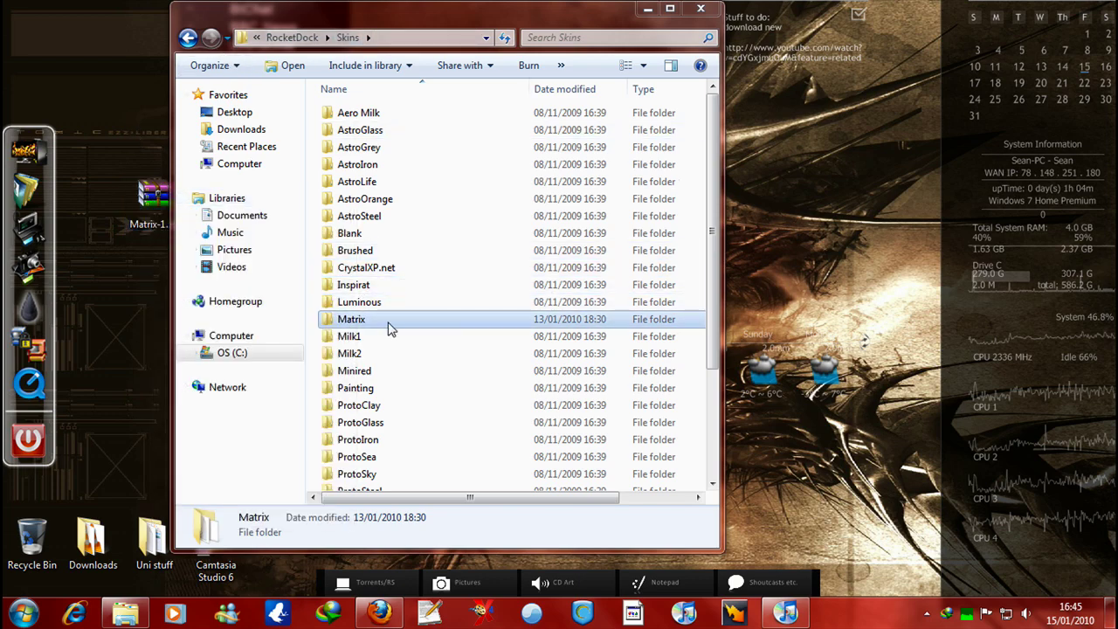
- In Dock Settings, try the Matrix theme, then switch the dock theme to VistaBlack
right_click(42, 288)
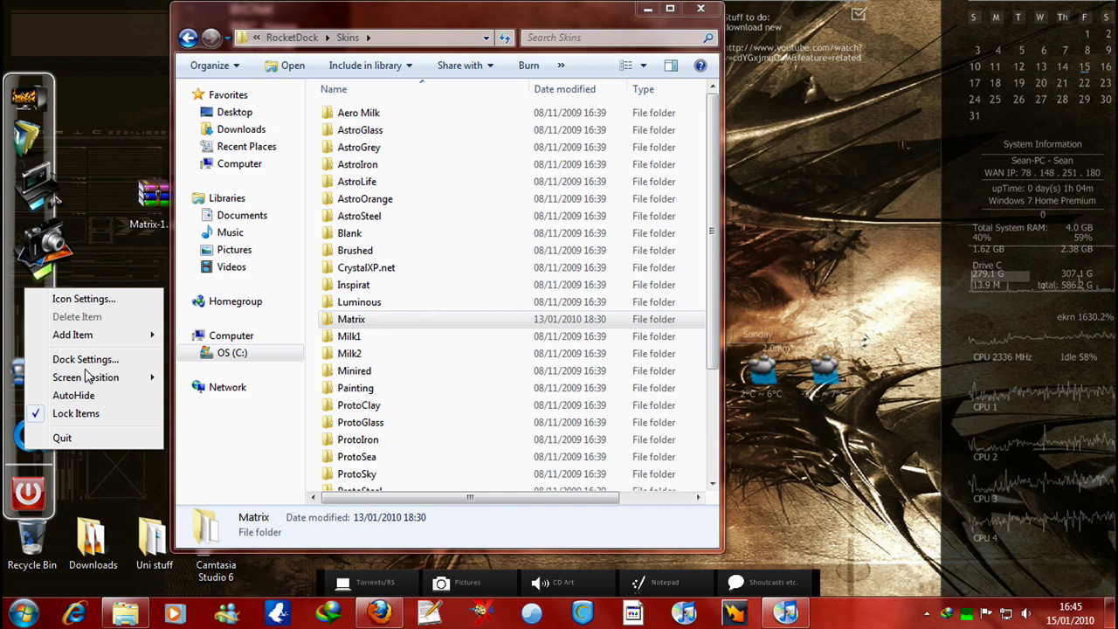
mouse_move(79, 376)
left_click(194, 416)
left_click(539, 176)
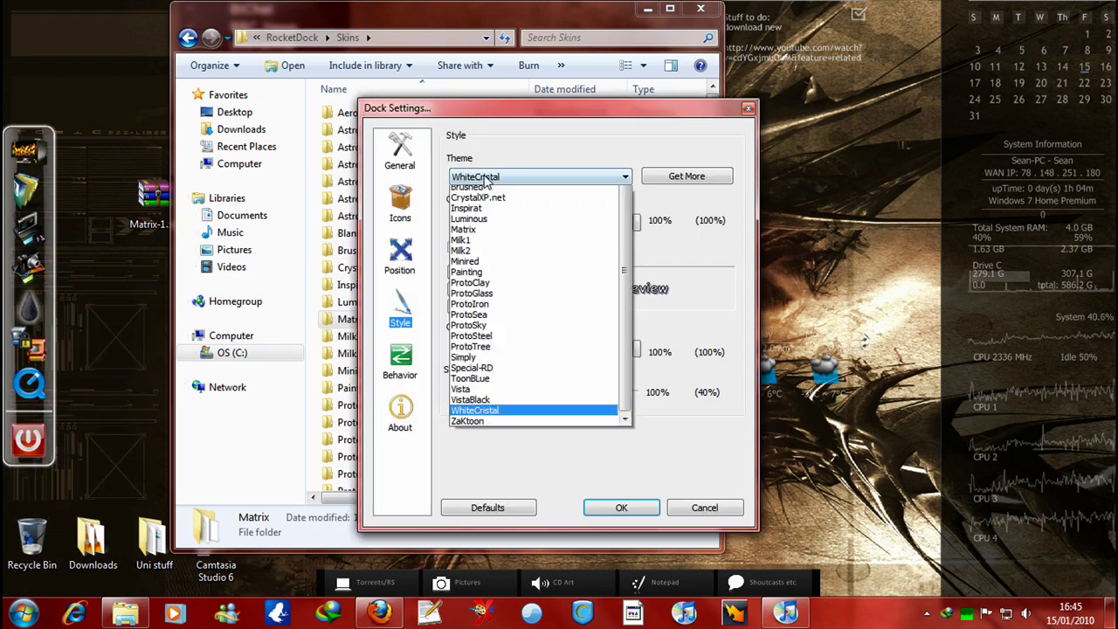
left_click(463, 309)
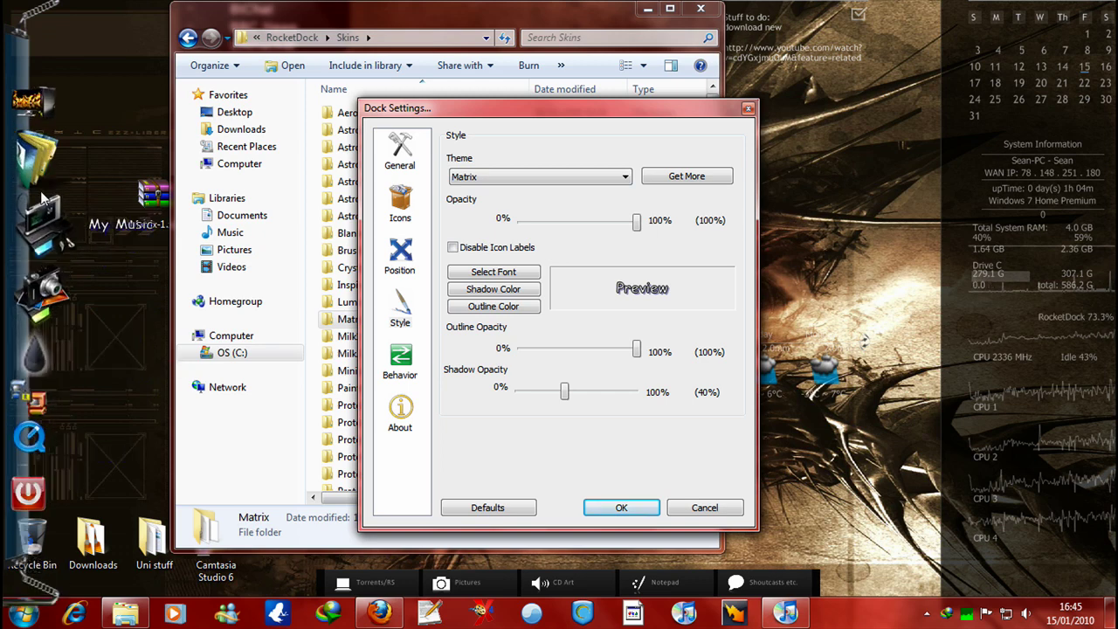
left_click(551, 178)
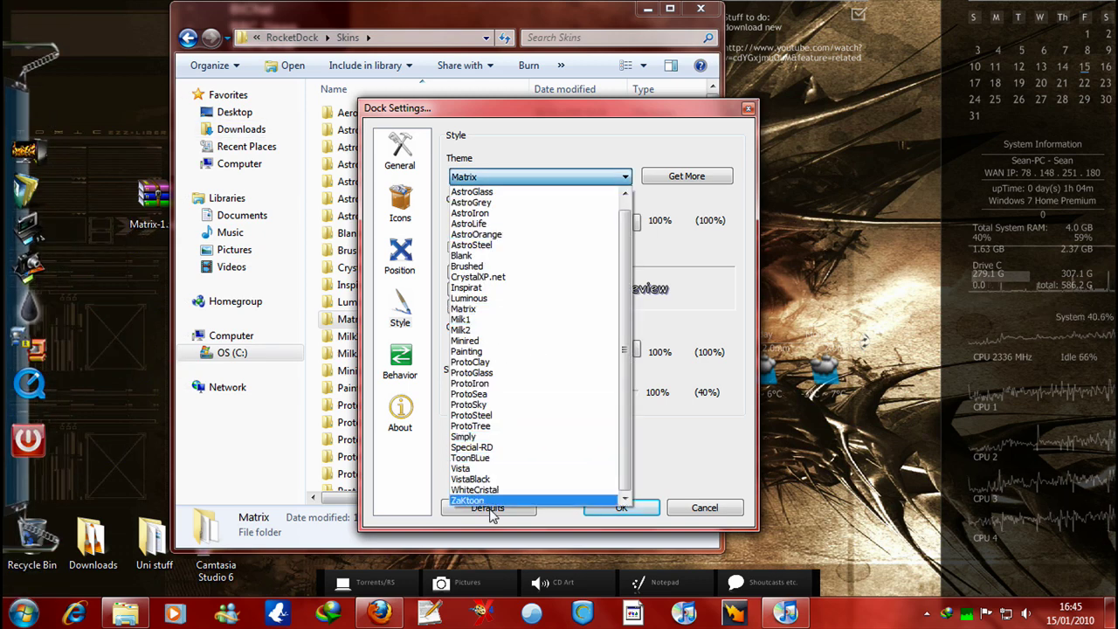
left_click(476, 480)
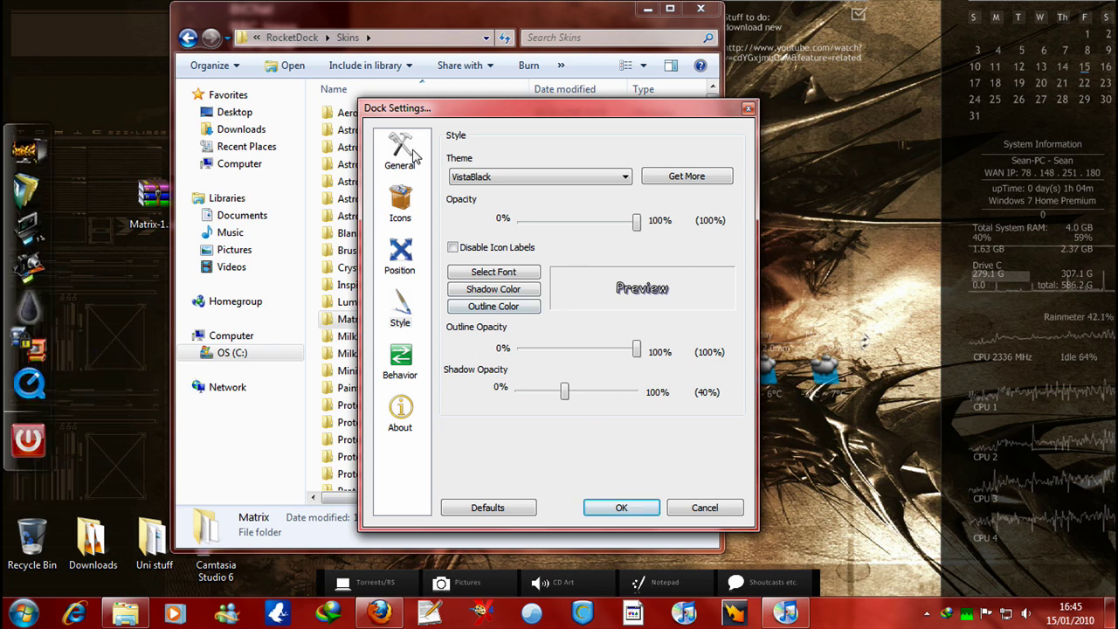
- Review the General, Icons, Position, Style, Behaviour and About pages, then confirm with OK
left_click(412, 155)
left_click(409, 208)
left_click(404, 258)
left_click(406, 301)
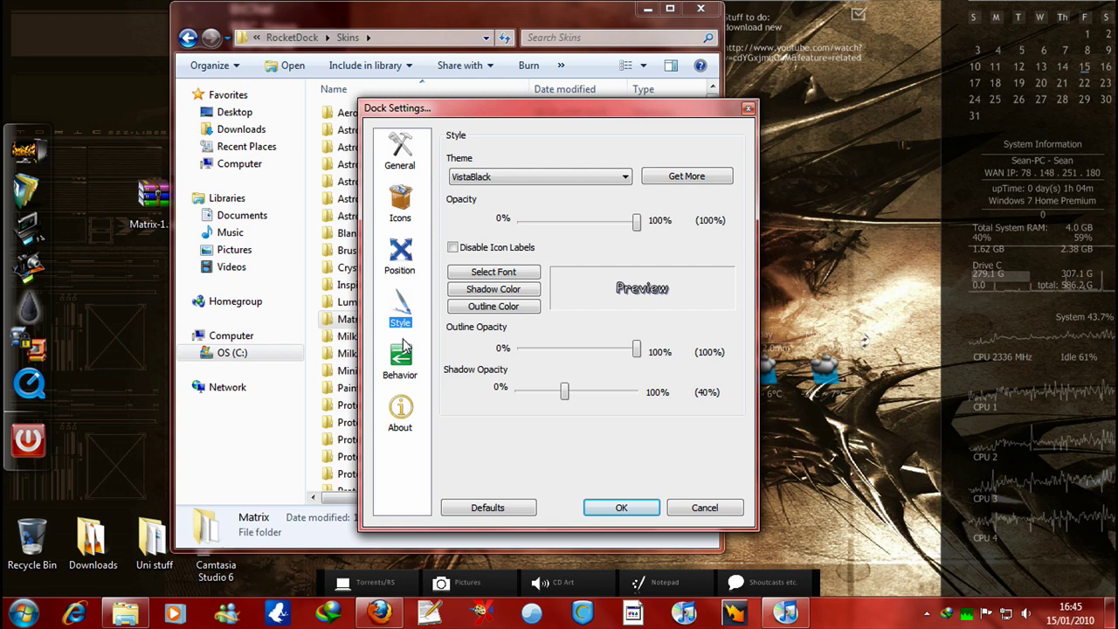
left_click(401, 358)
left_click(400, 411)
left_click(621, 507)
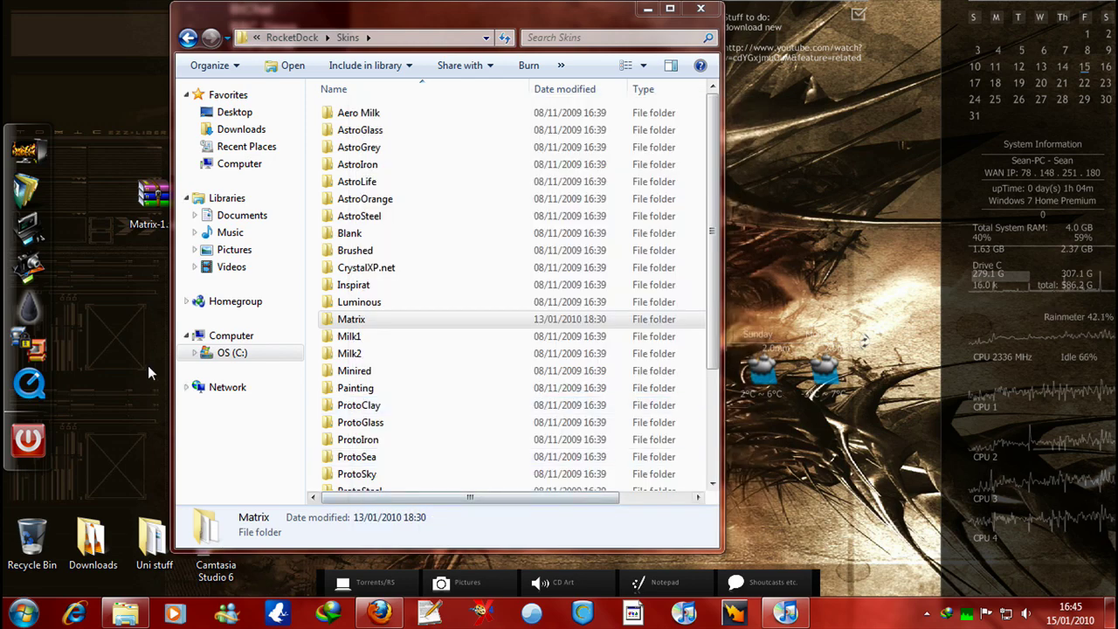
- Go up to the RocketDock folder and open its Icons folder
left_click(188, 40)
left_click(349, 185)
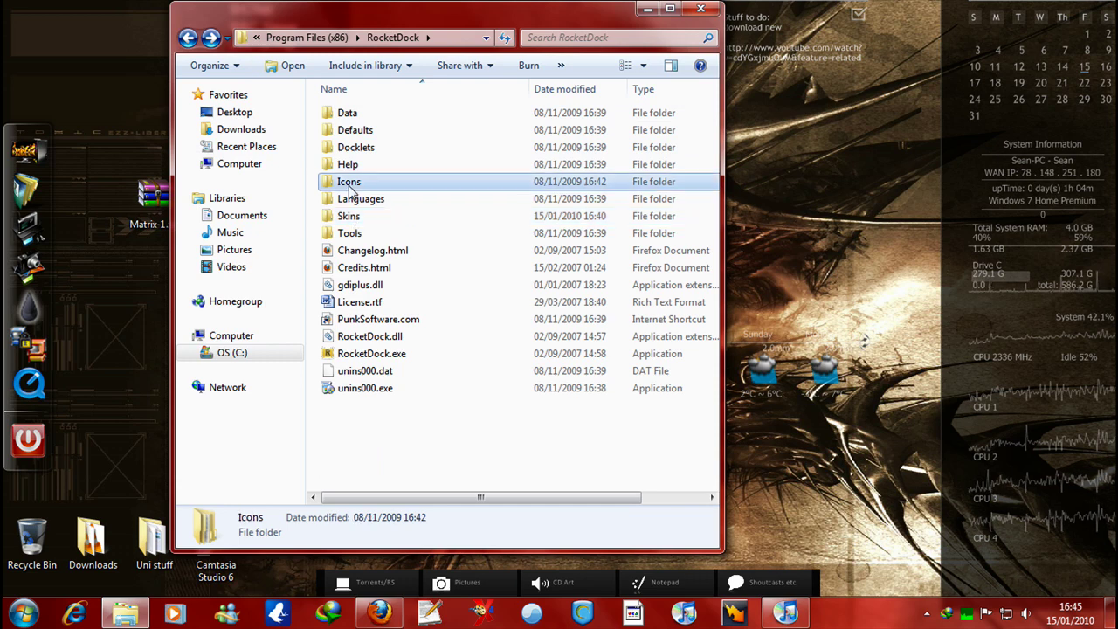
double_click(348, 182)
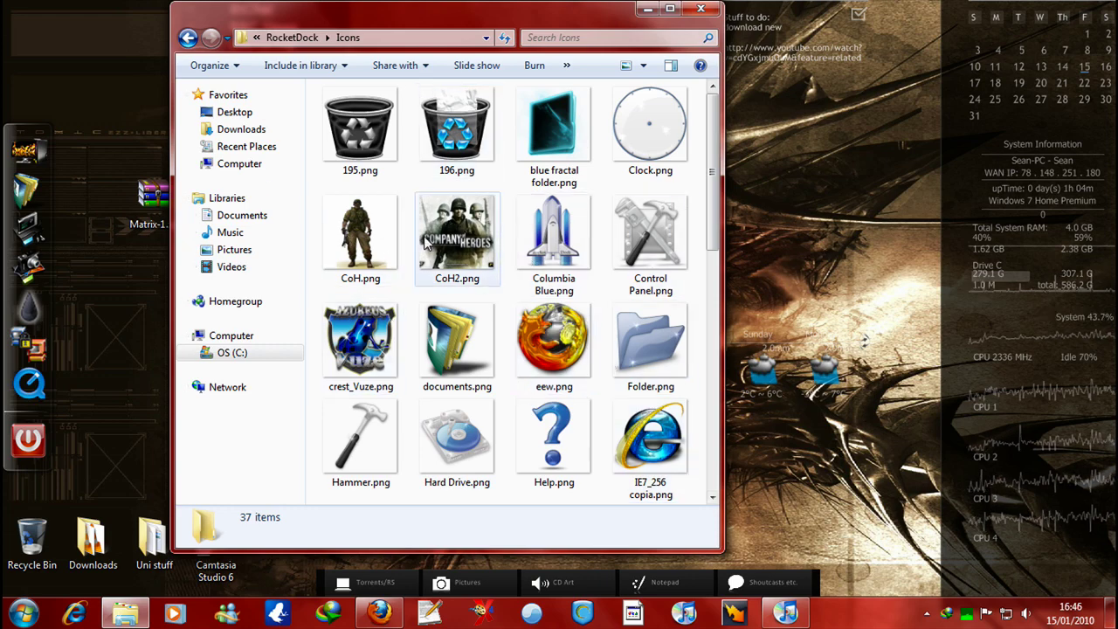
- Scroll down to the last icons, including shutdown.ico, then bring Firefox's Get Icons page forward
scroll(428, 228, "down", 2)
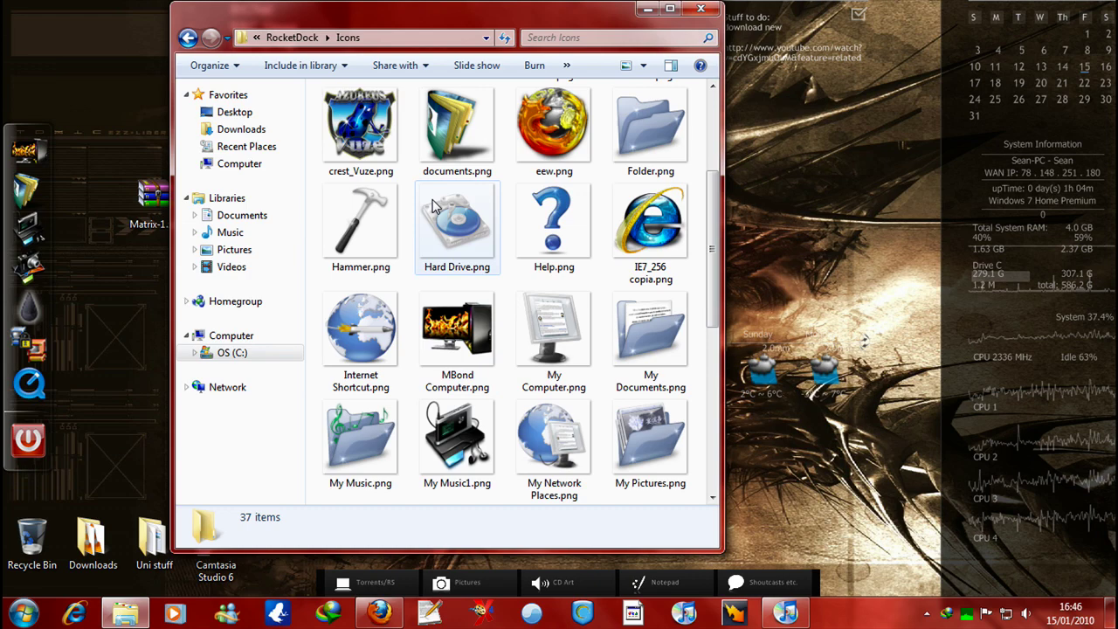
scroll(434, 205, "up", 2)
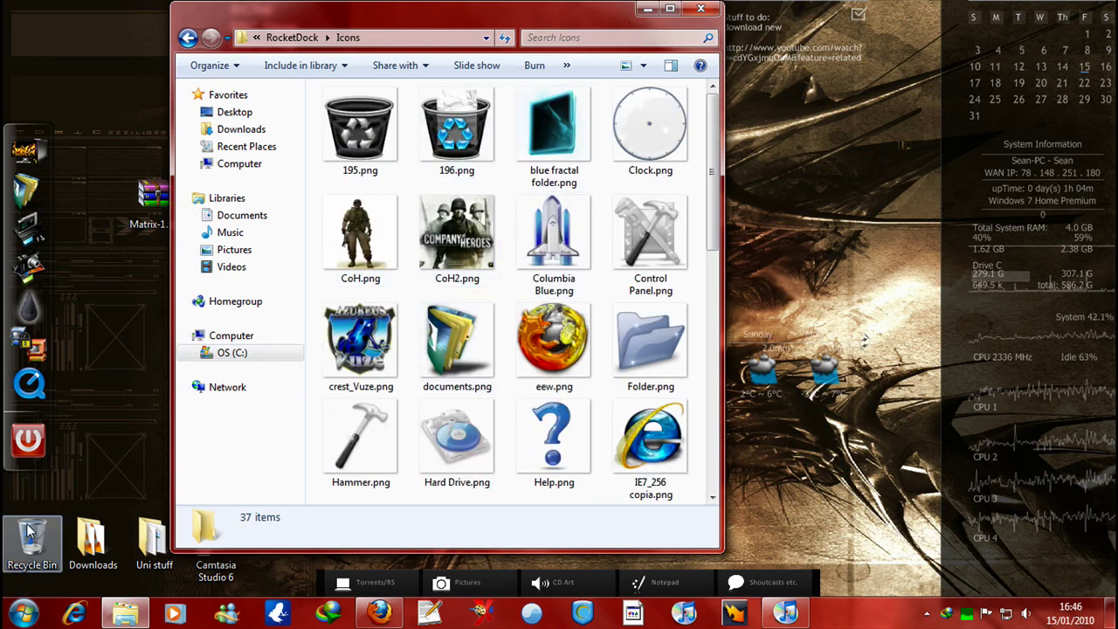
scroll(616, 461, "down", 5)
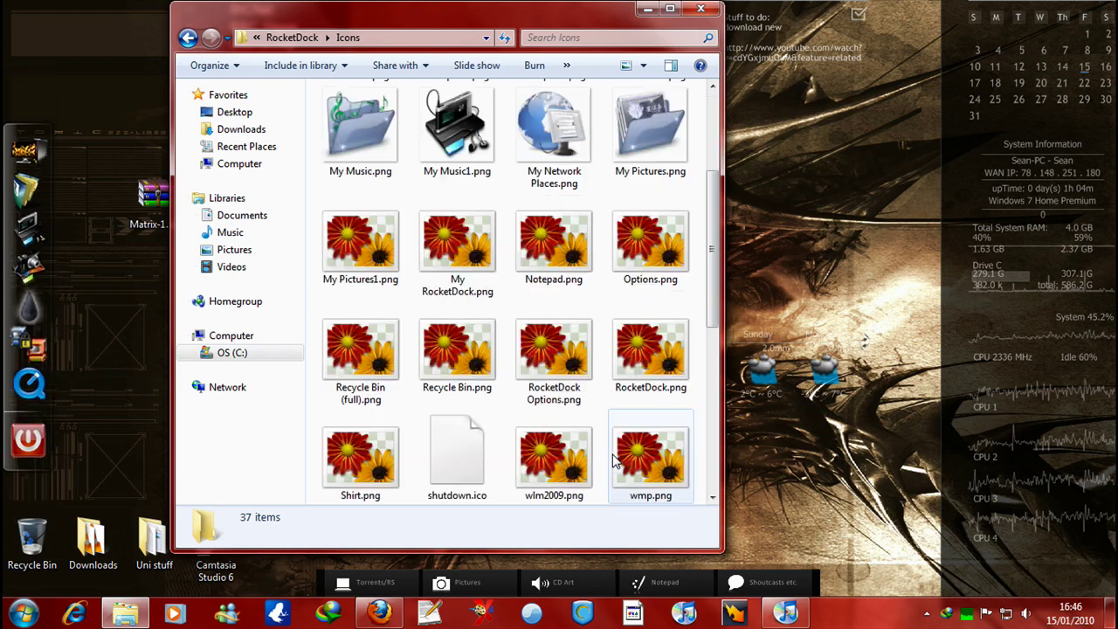
scroll(611, 459, "down", 1)
scroll(611, 459, "up", 6)
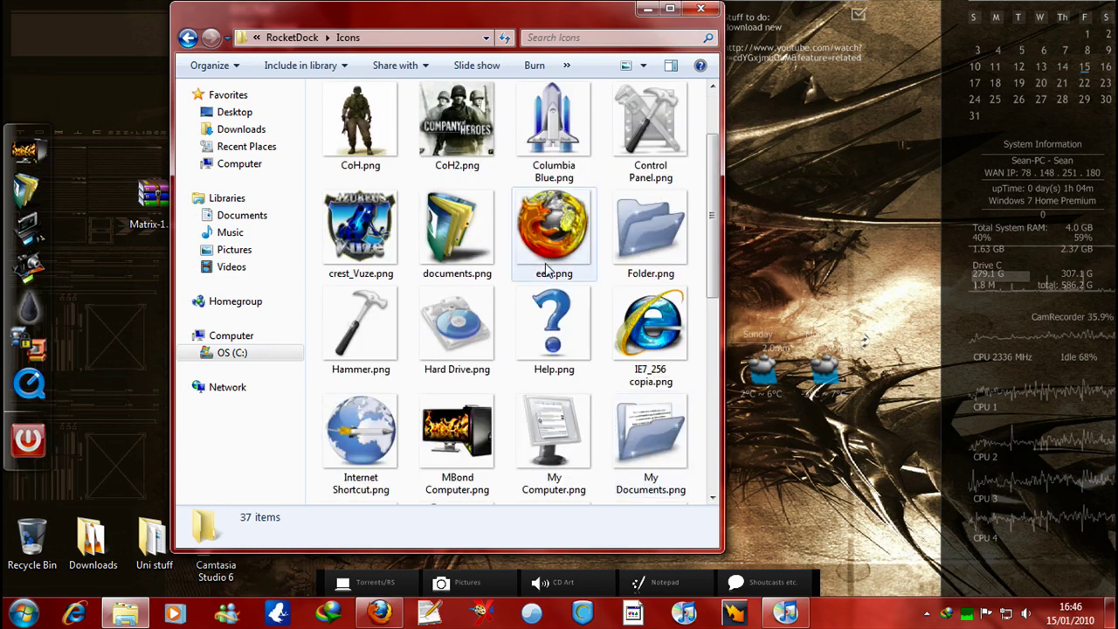
scroll(533, 341, "down", 5)
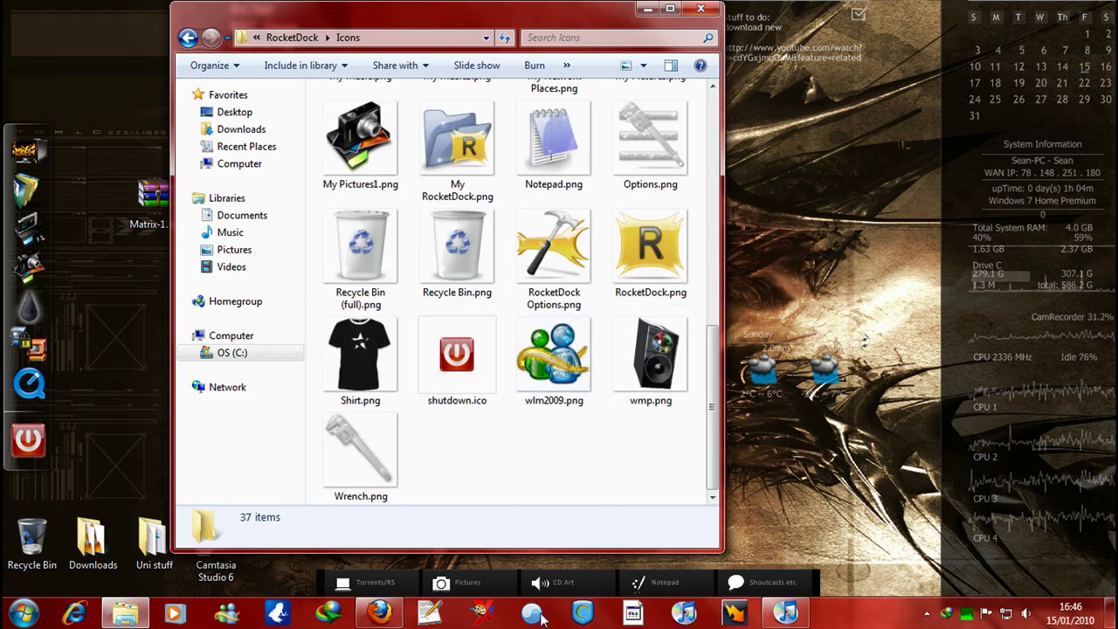
left_click(379, 614)
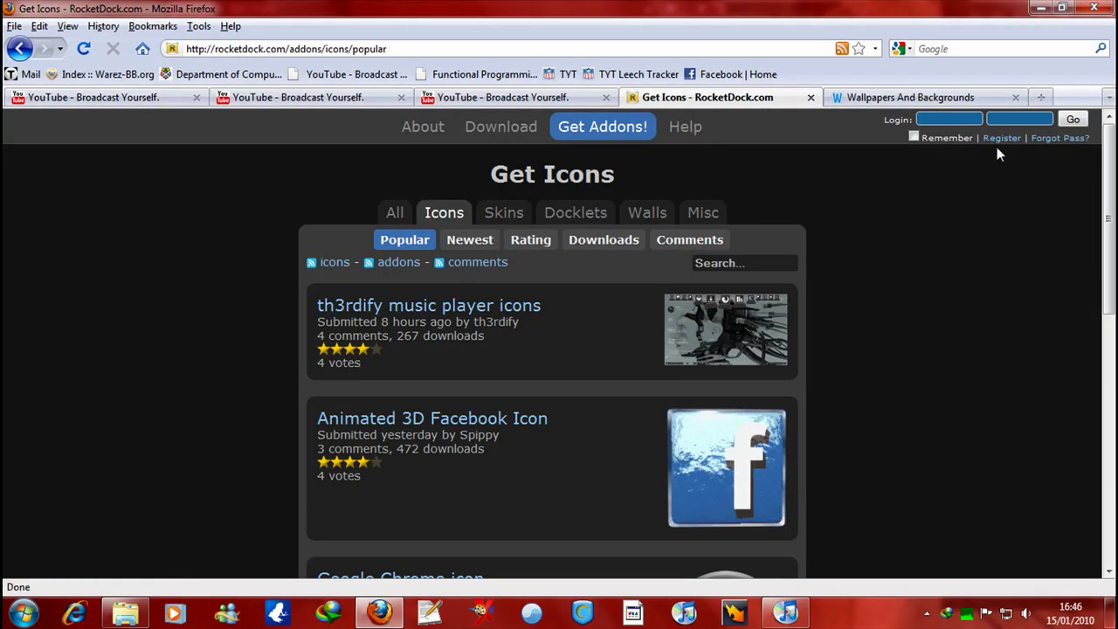
left_click(395, 214)
left_click(444, 213)
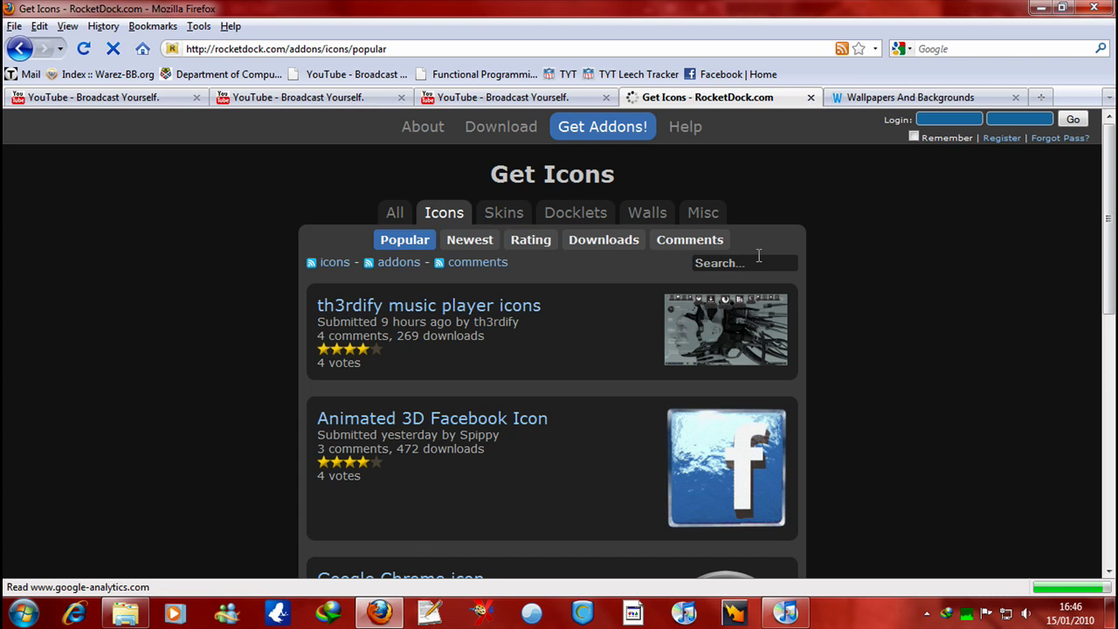
left_click(719, 263)
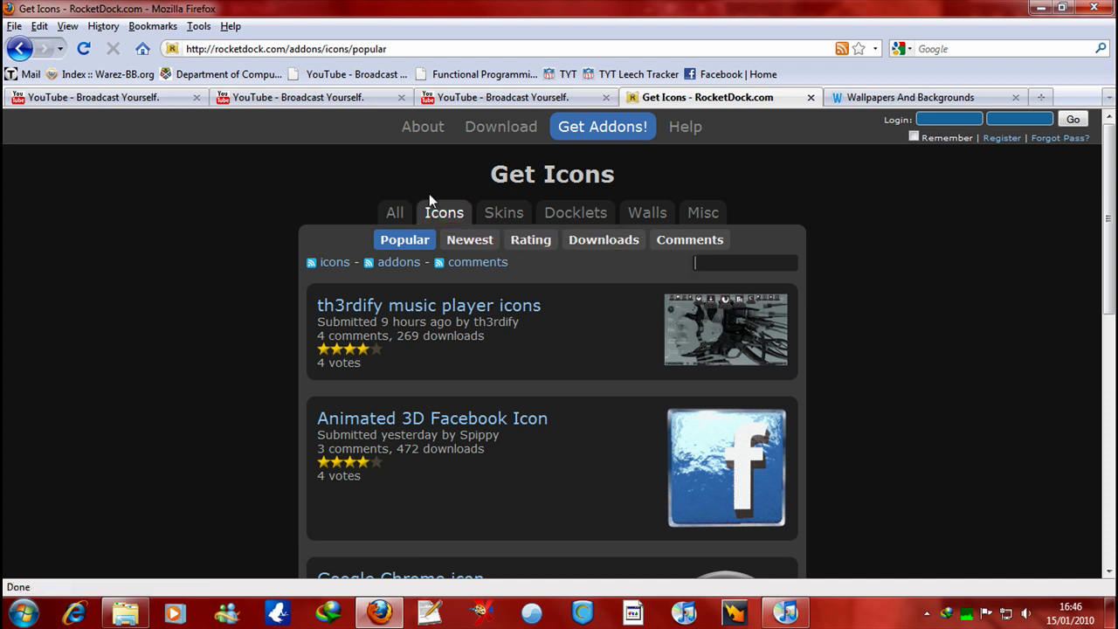
- Cycle through the wallpaper, YouTube inbox and YouTube comments tabs
left_click(895, 97)
left_click(1041, 10)
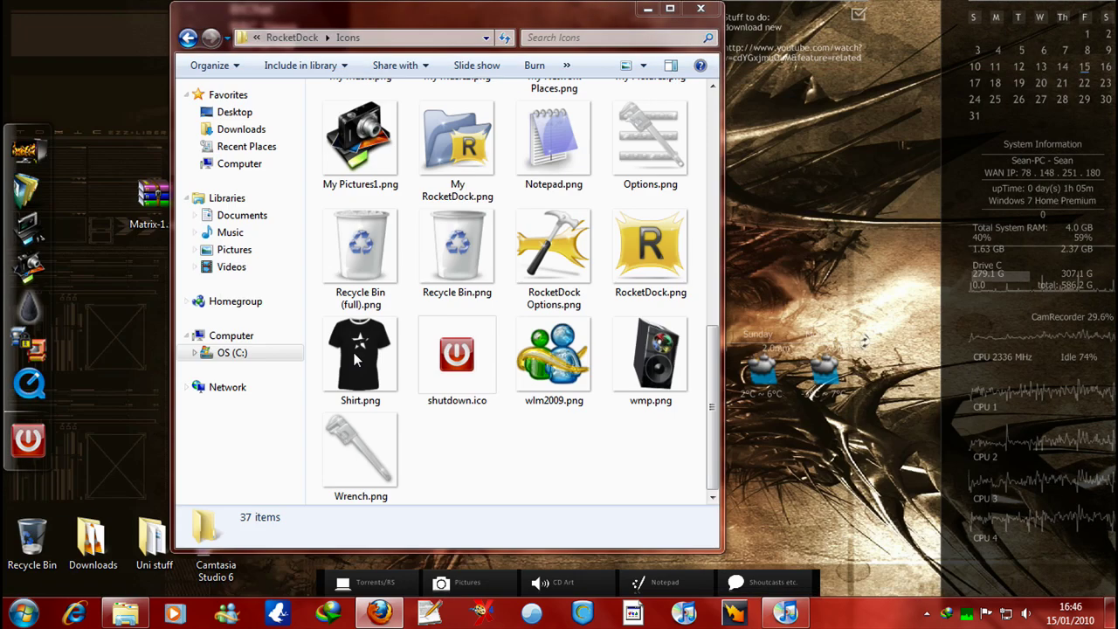
left_click(377, 474)
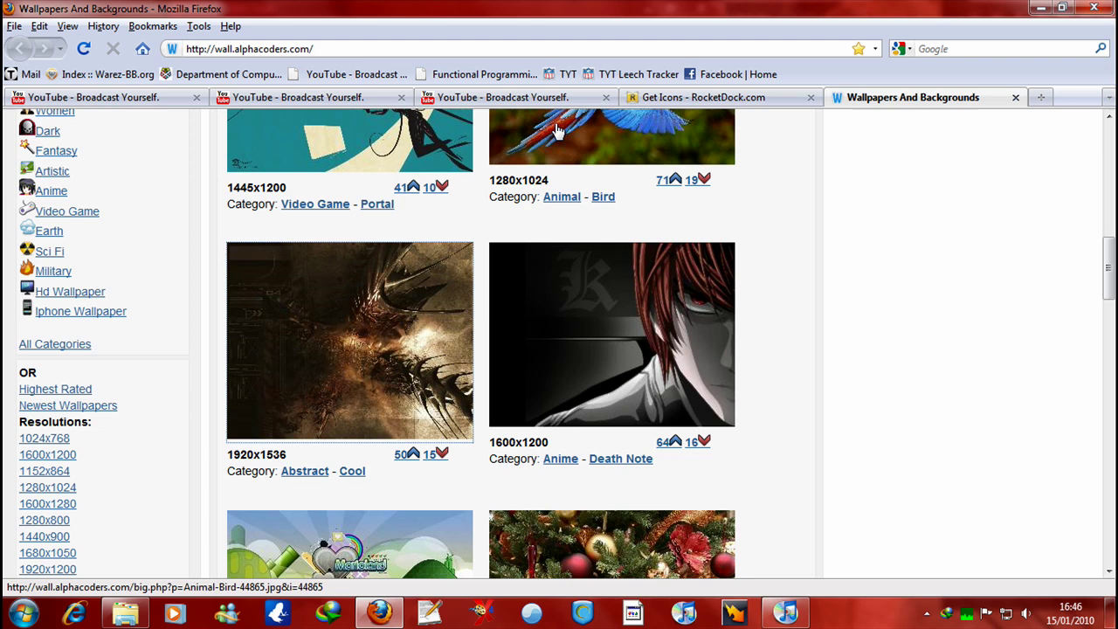
left_click(542, 98)
left_click(325, 101)
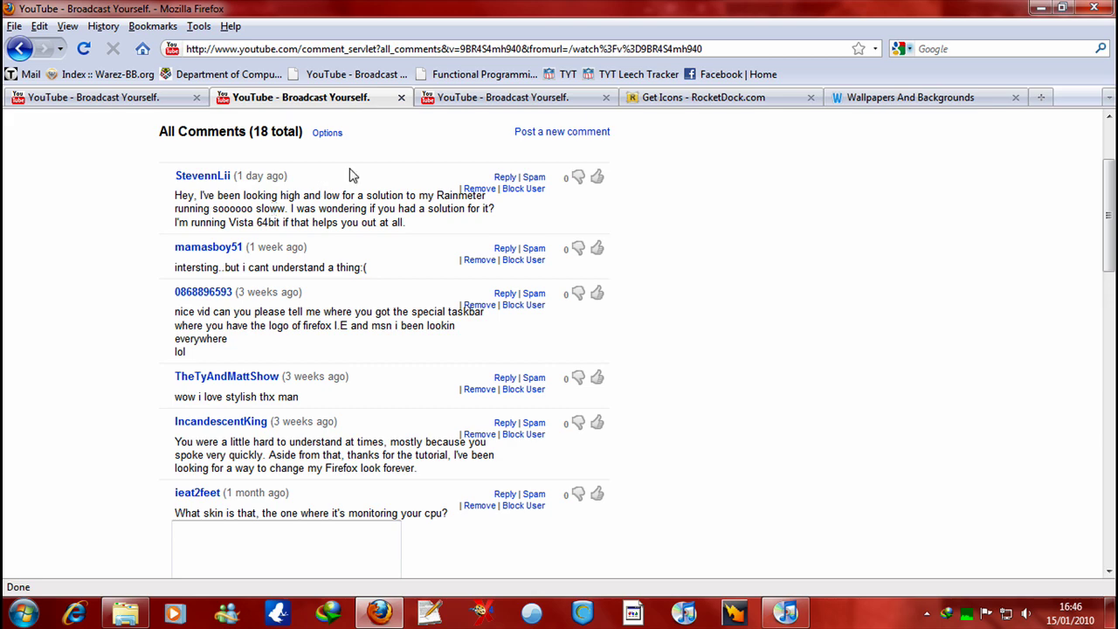
- Minimise Firefox and the RocketDock Icons window, peek at the hidden tray icons, and restore Firefox
left_click(1040, 7)
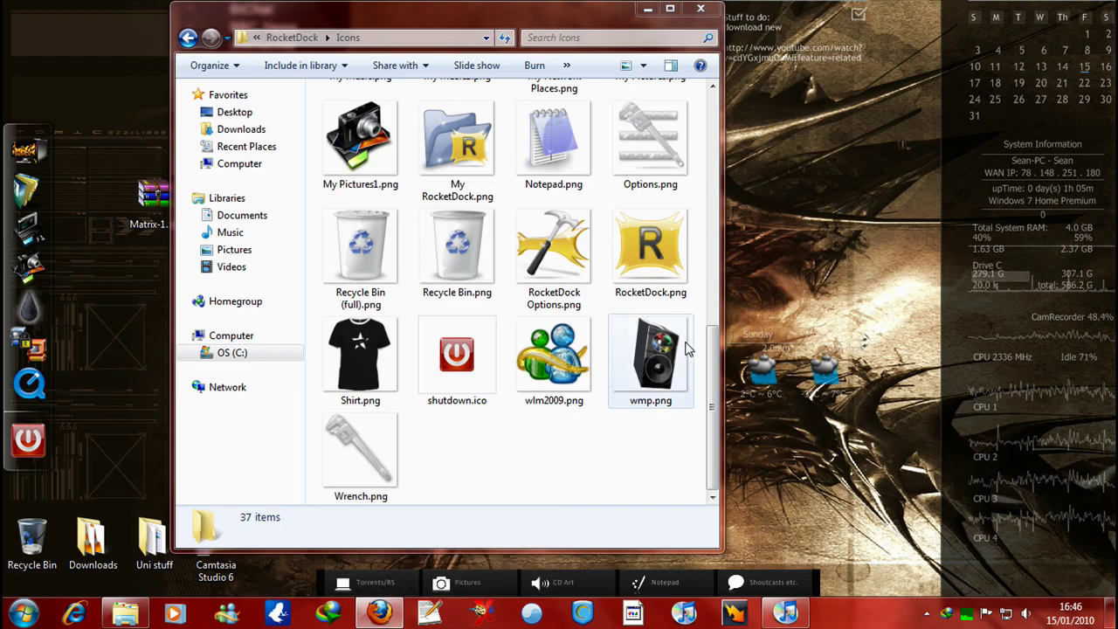
left_click(647, 11)
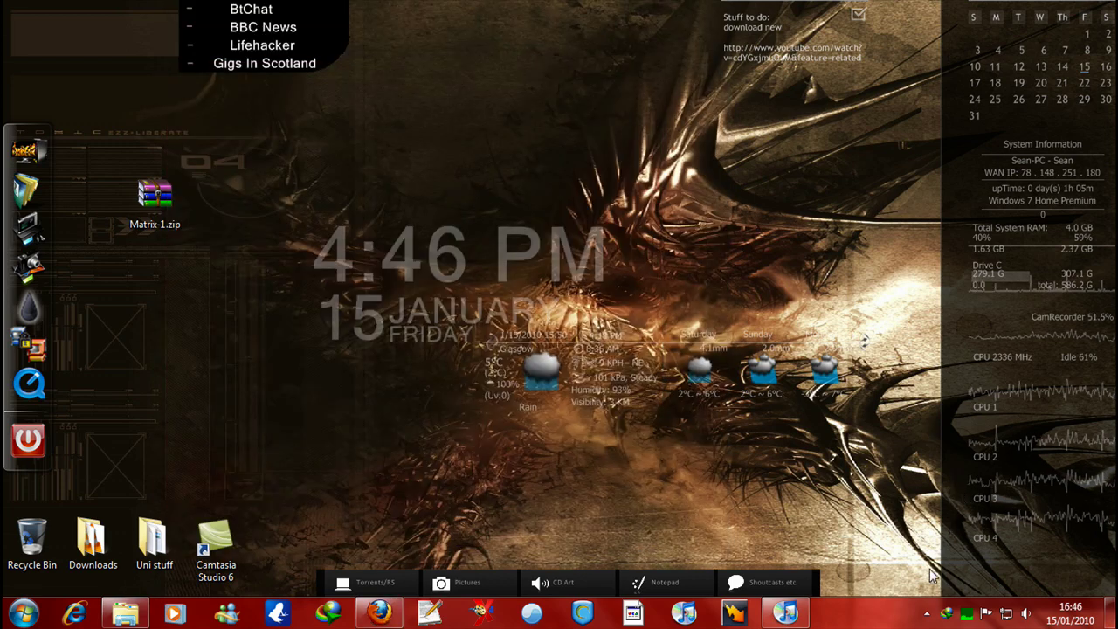
left_click(926, 614)
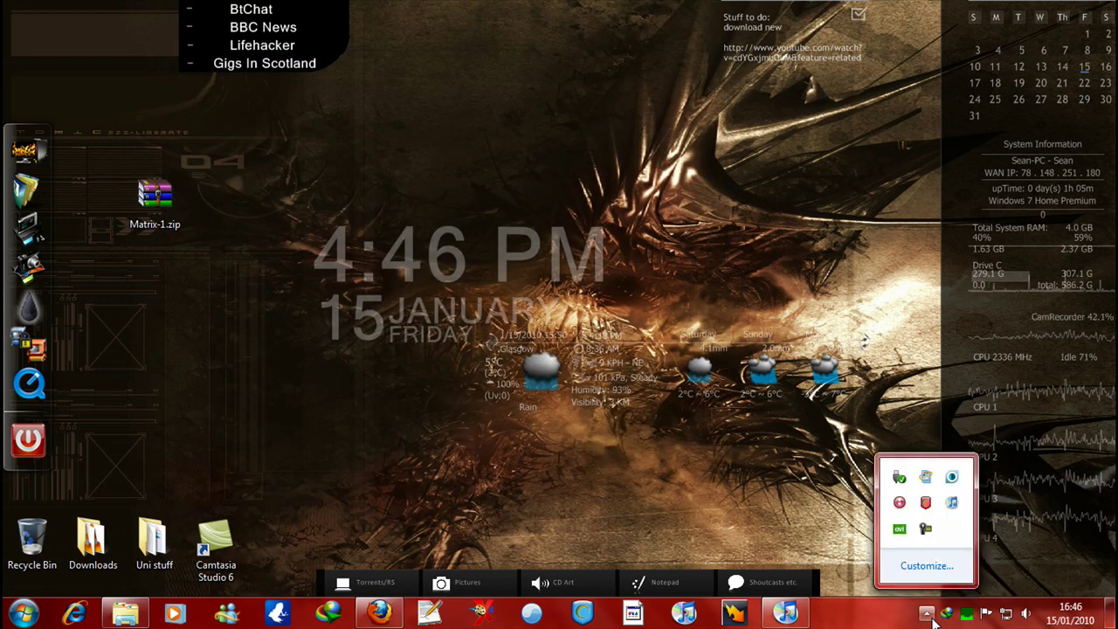
left_click(926, 614)
left_click(379, 613)
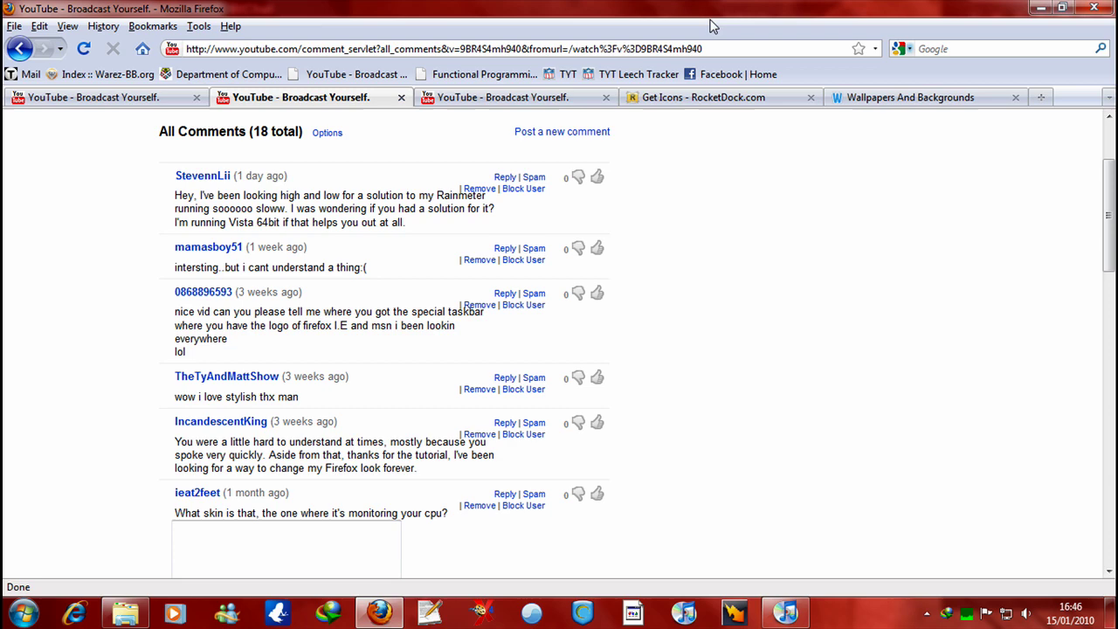
- In a new tab, search Google for 'rainmeter' and open the Rainmeter.net site
left_click(1041, 97)
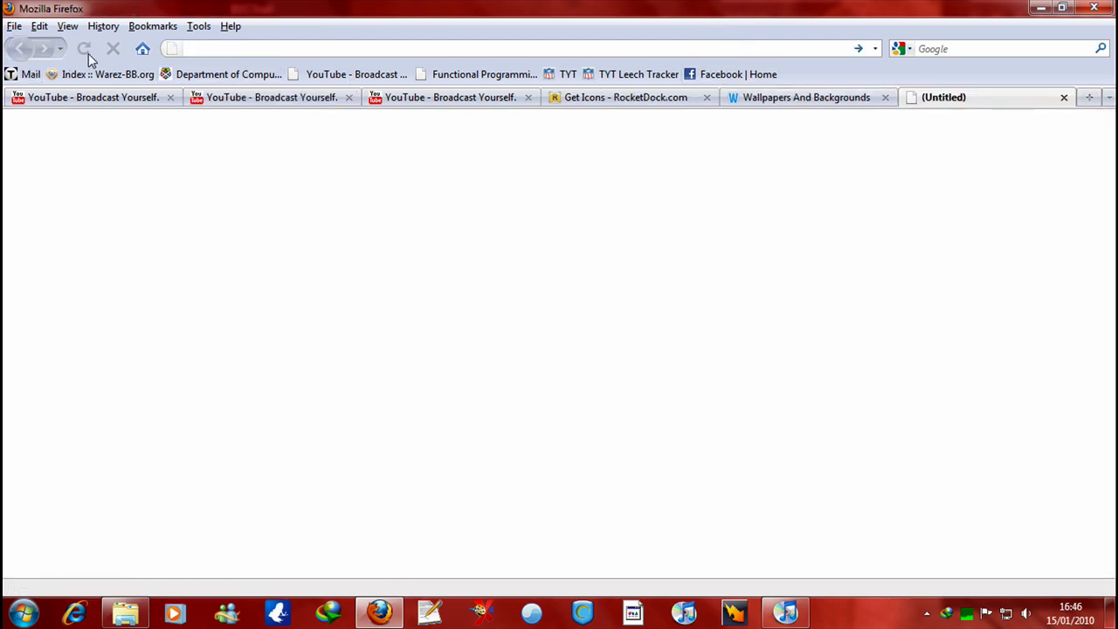
left_click(143, 49)
type("rainme")
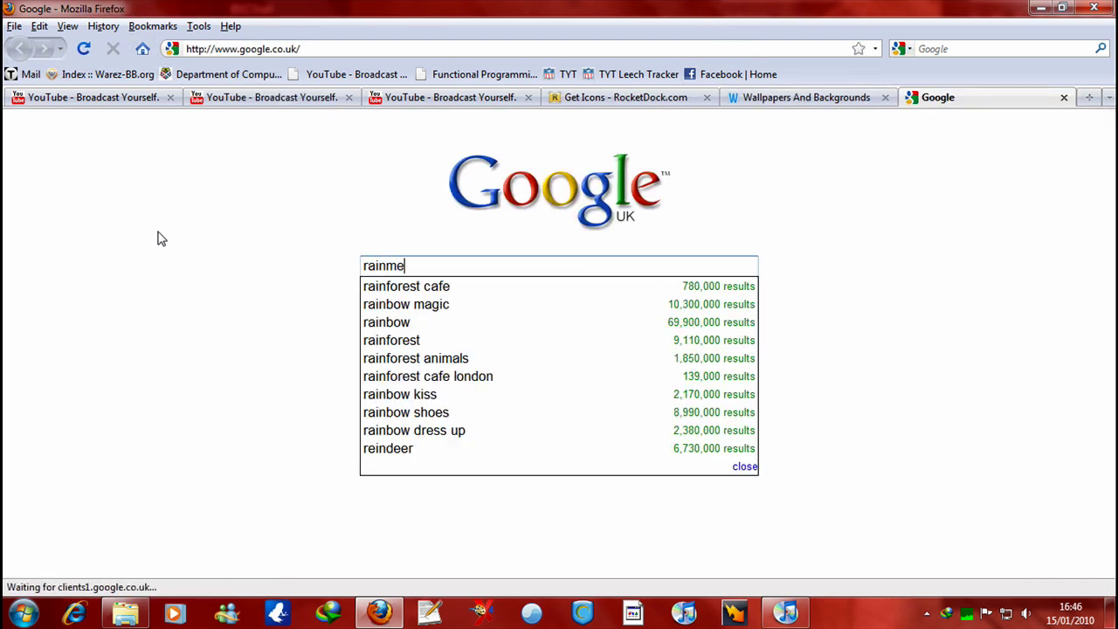
type("ter")
key("Return")
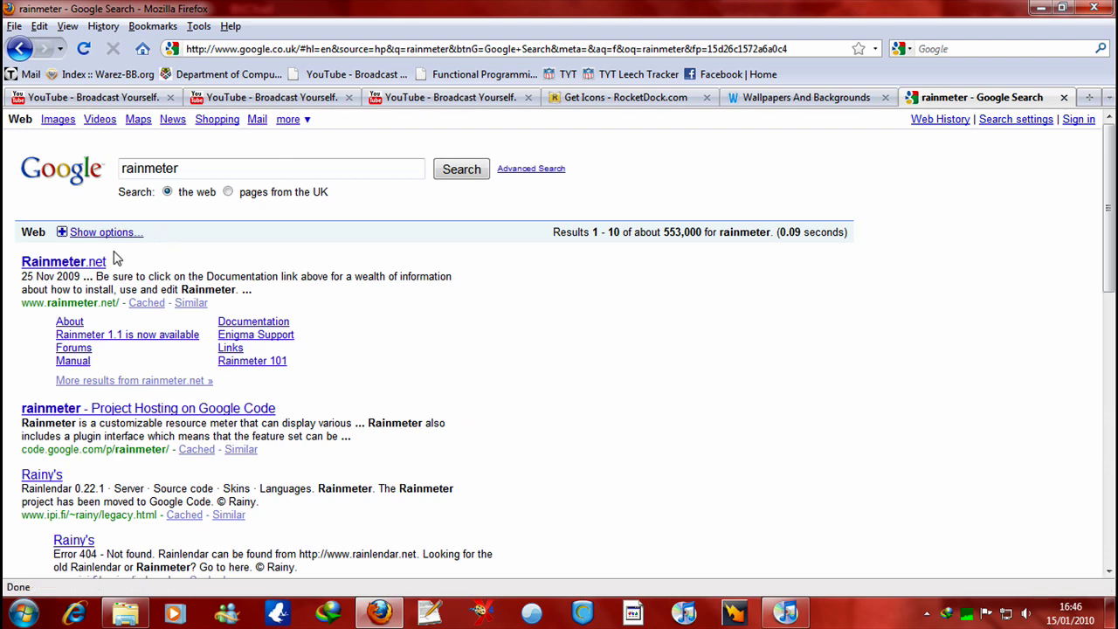
left_click(98, 263)
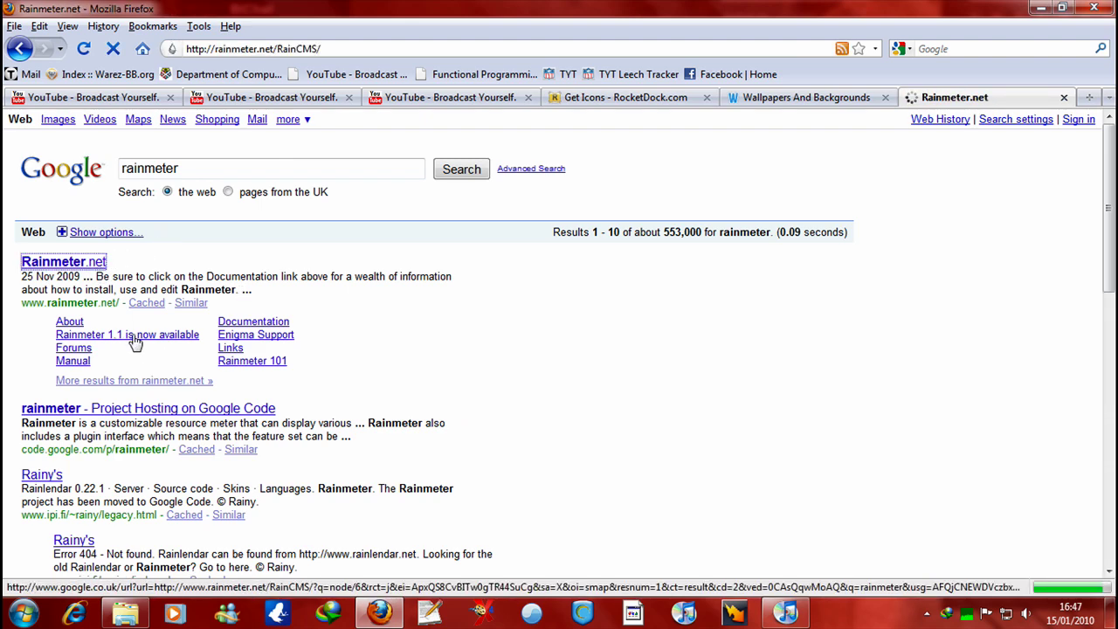
scroll(389, 495, "down", 2)
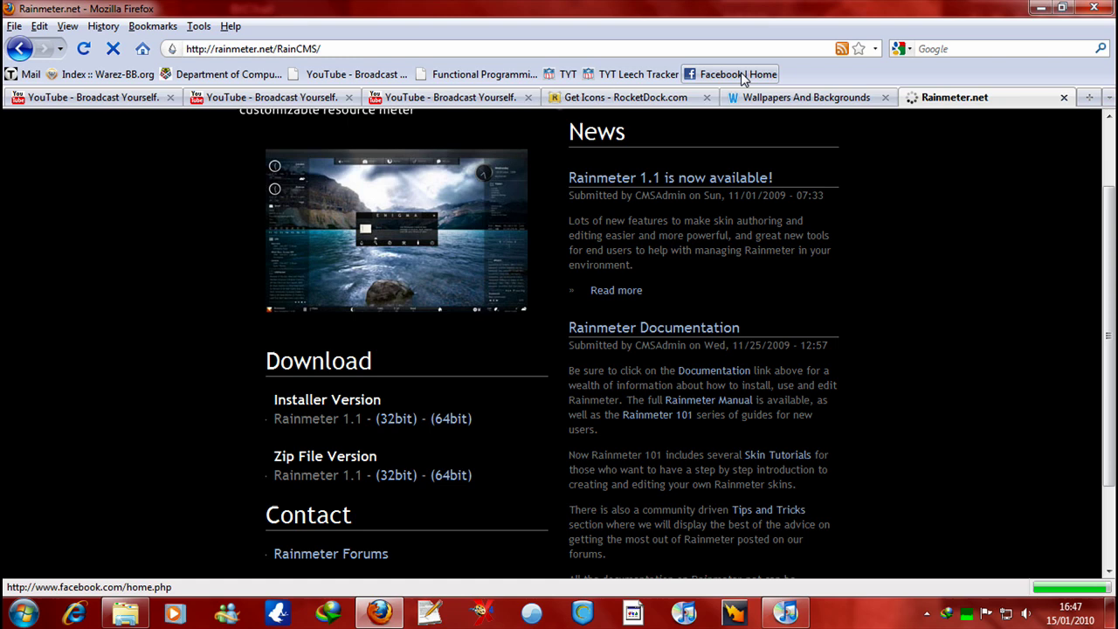
- Cycle through the wallpaper, Get Icons and YouTube tabs, peek at the tray, then show the desktop with Win+D
left_click(768, 98)
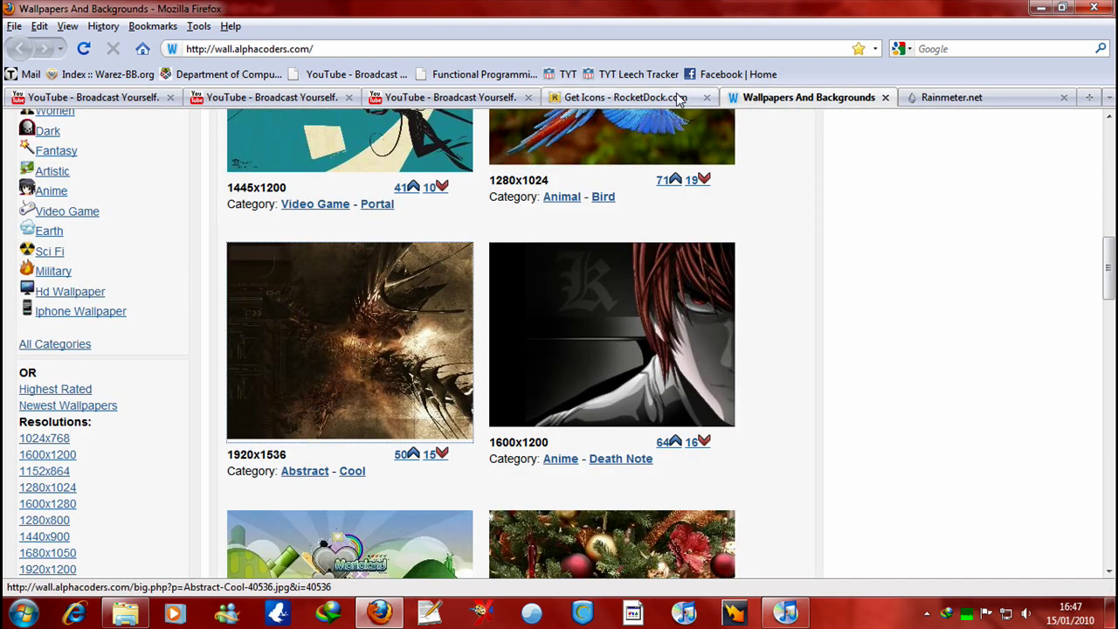
left_click(626, 97)
left_click(406, 98)
left_click(336, 98)
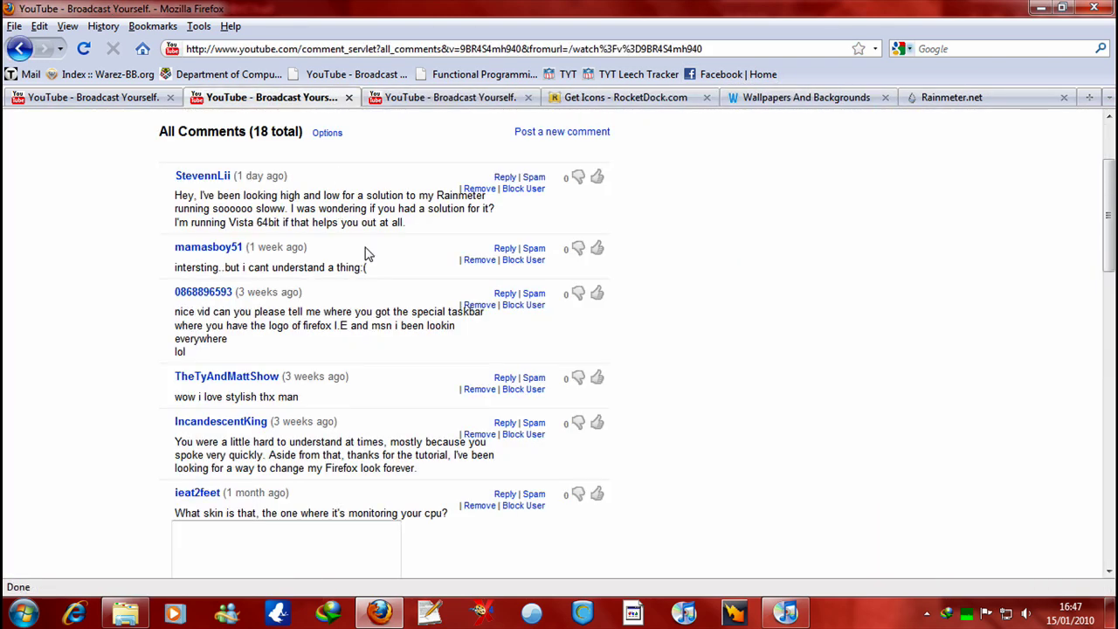
left_click(929, 613)
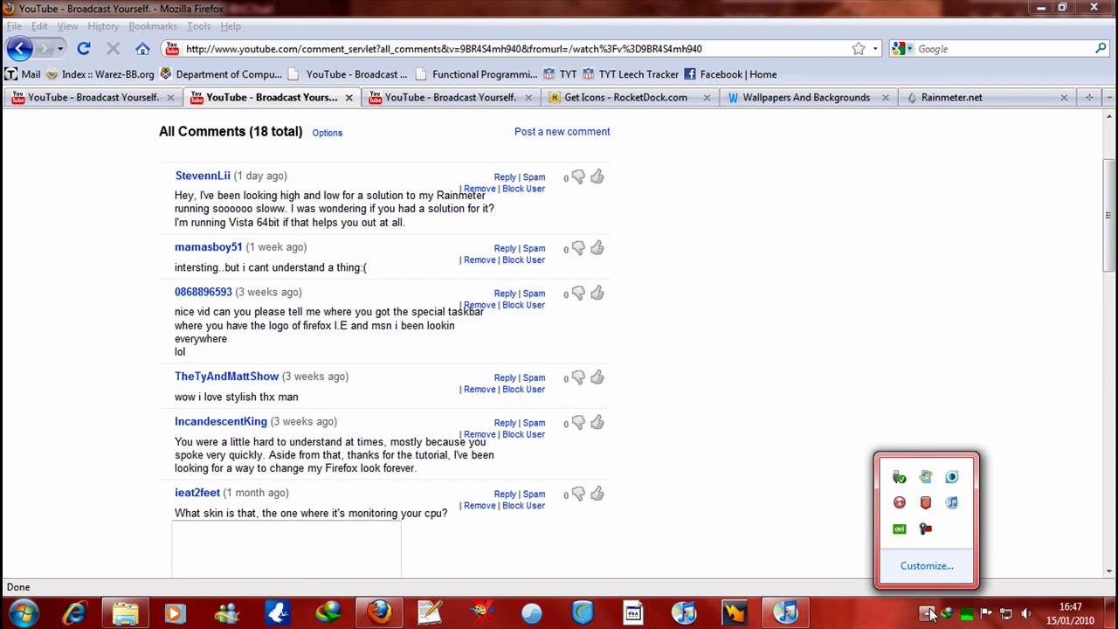
left_click(930, 613)
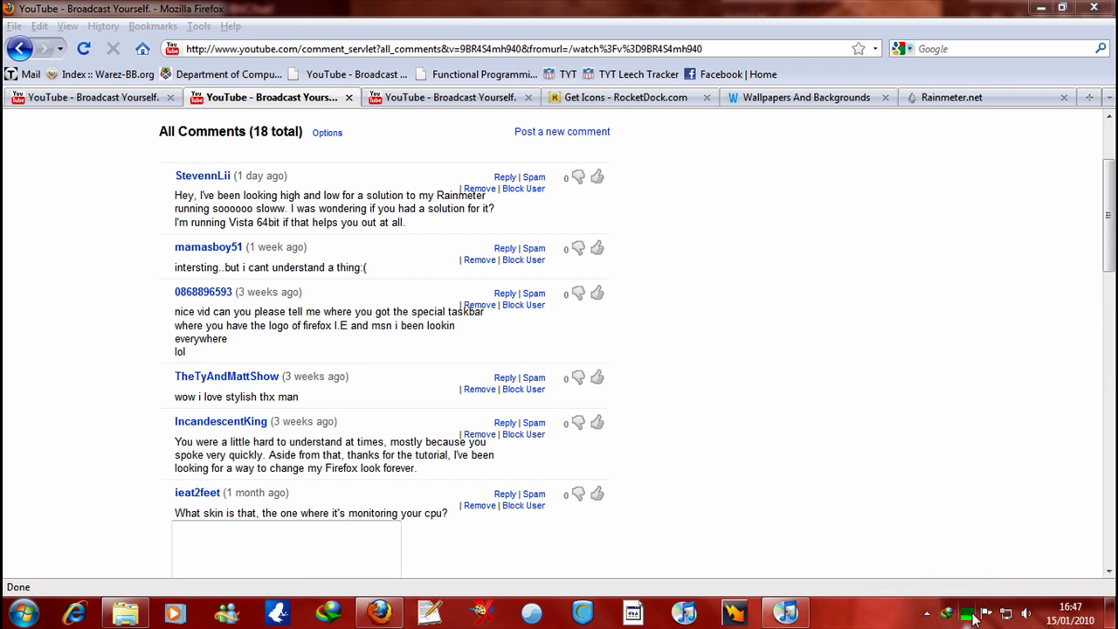
key("super+d")
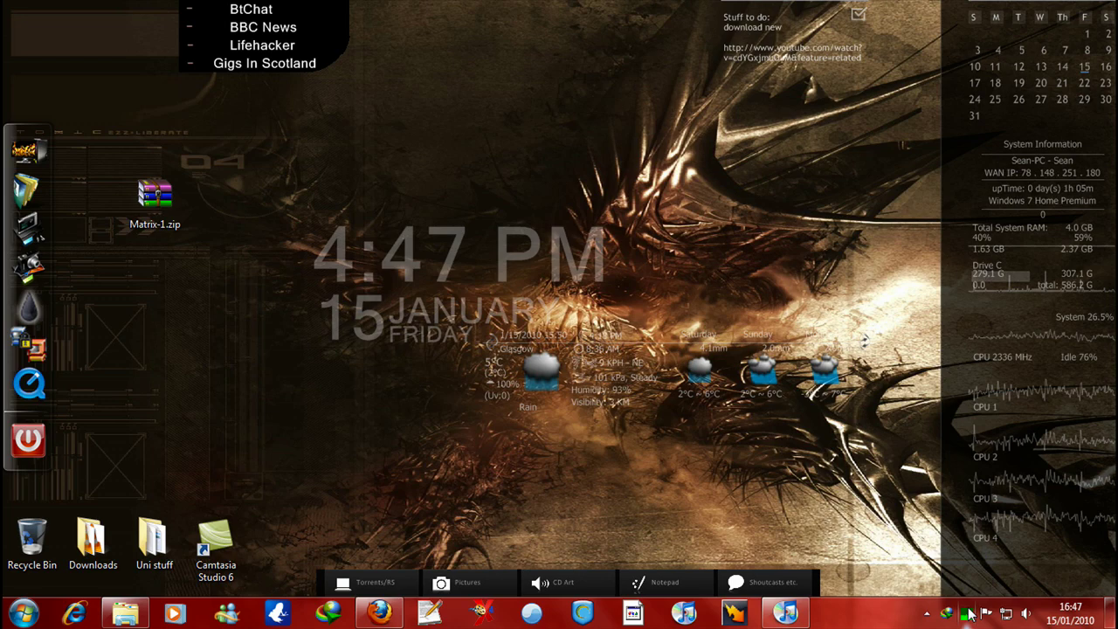
- Bring Firefox back to the YouTube Personal Messages inbox and refresh the HUD.Vision\White\RAM skin
left_click(373, 608)
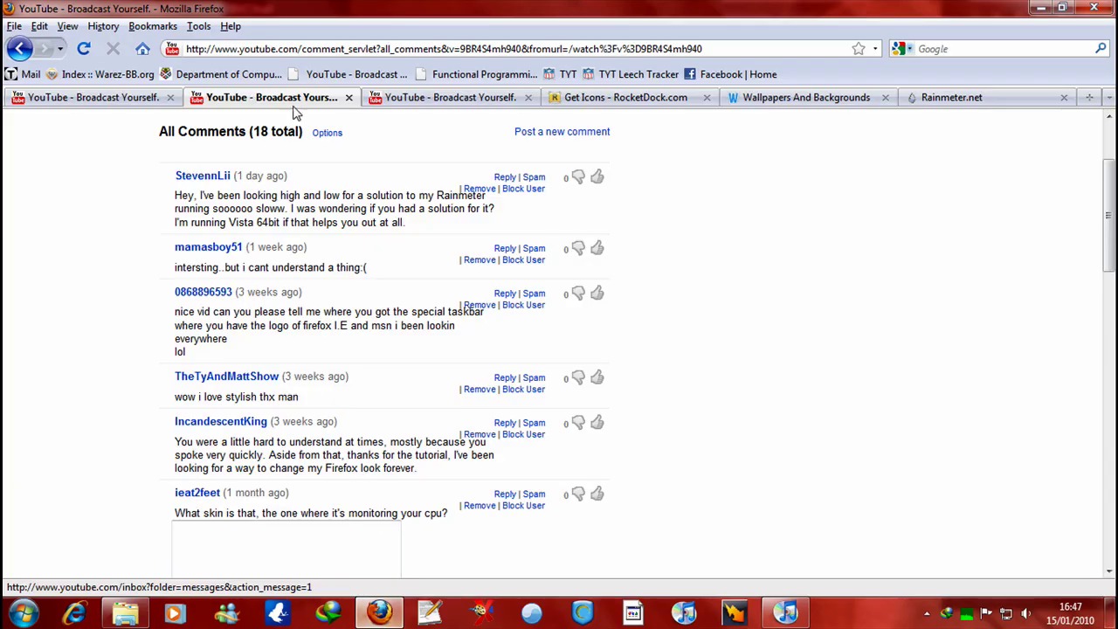
left_click(450, 97)
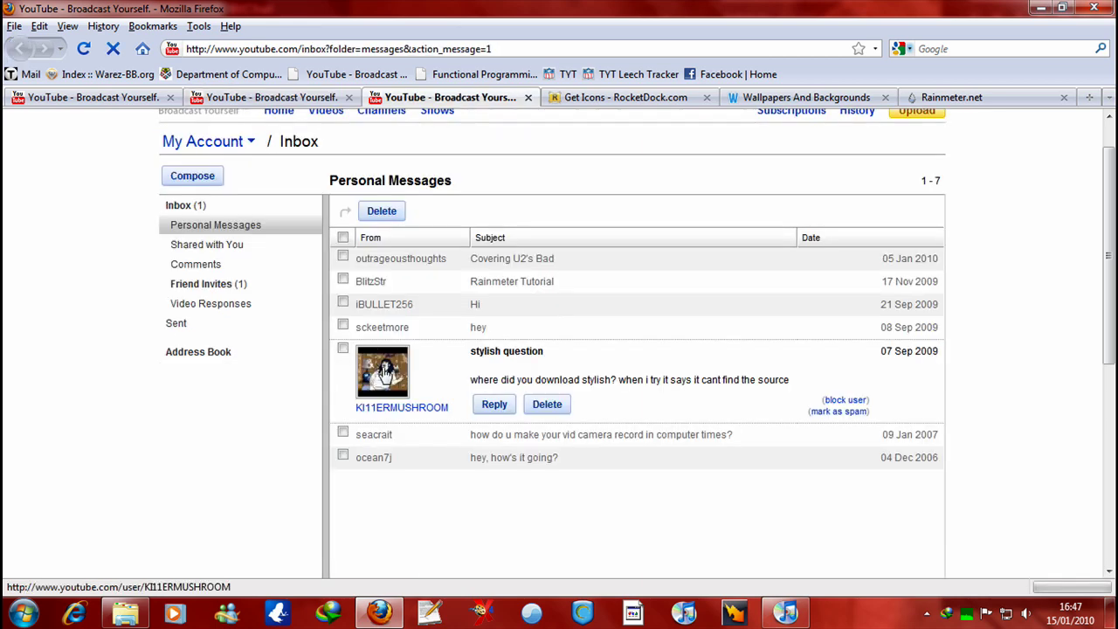
right_click(511, 371)
mouse_move(568, 361)
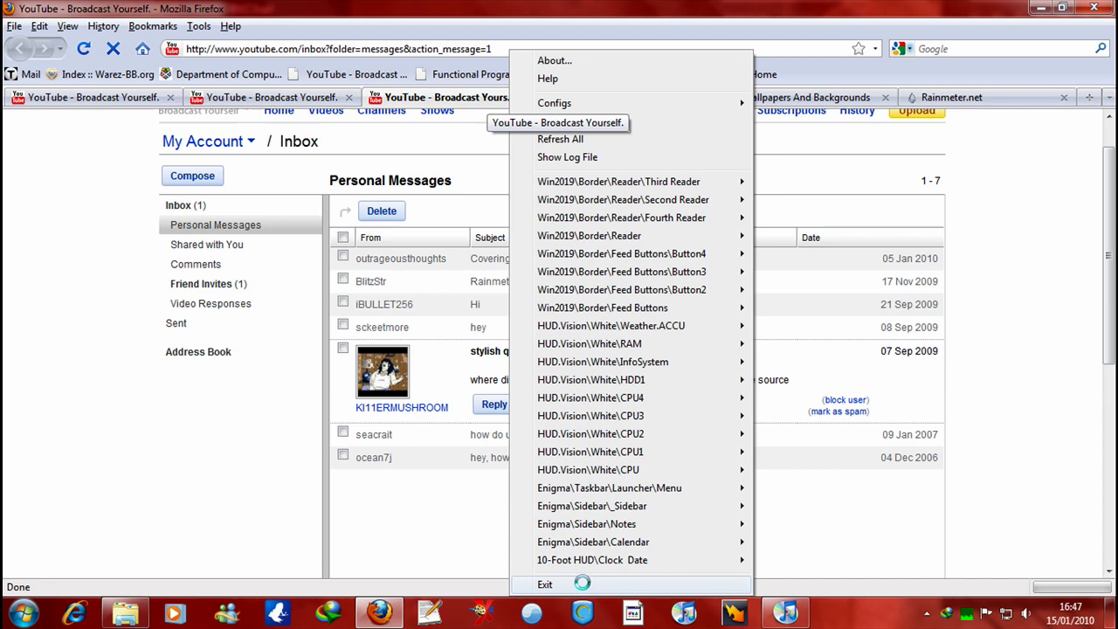
mouse_move(629, 542)
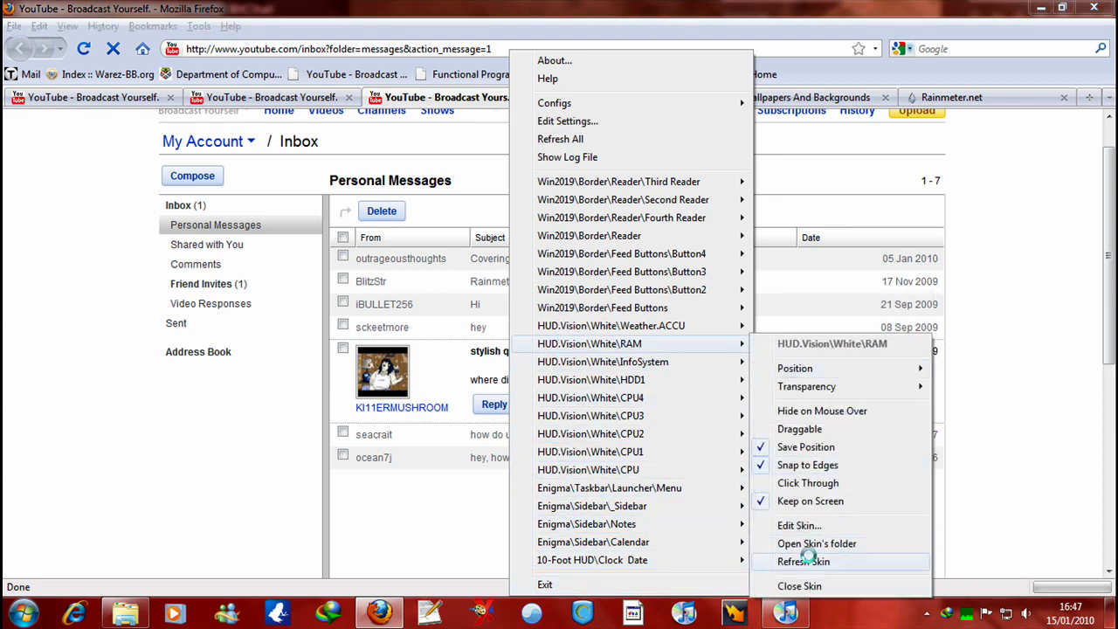
left_click(805, 561)
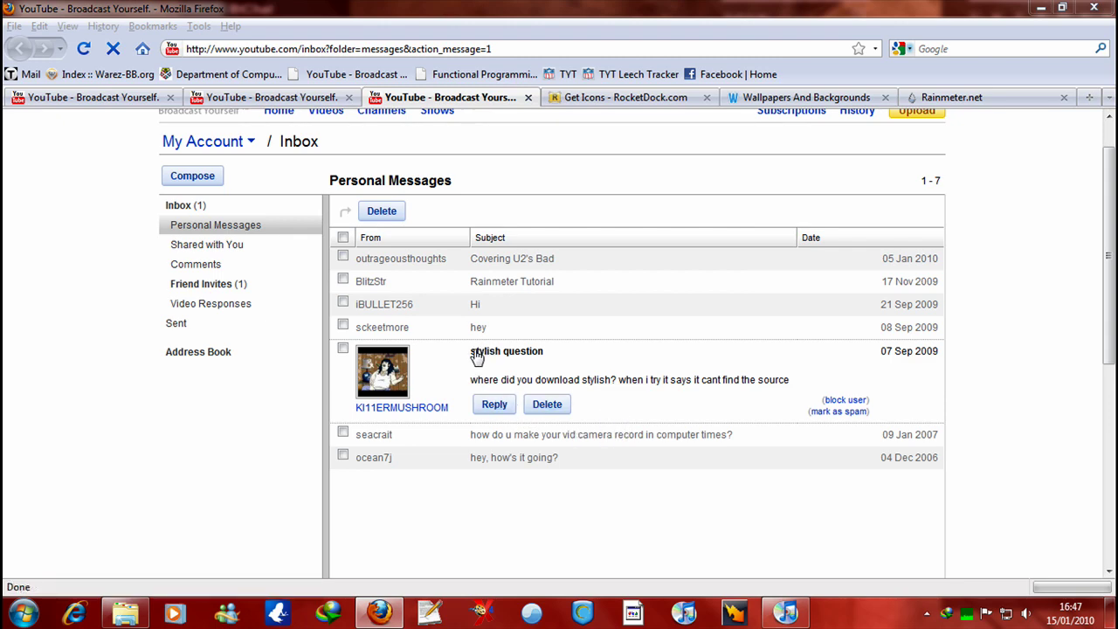
- Search Google for 'stylish' and open the Stylish Add-ons for Firefox result
left_click(996, 97)
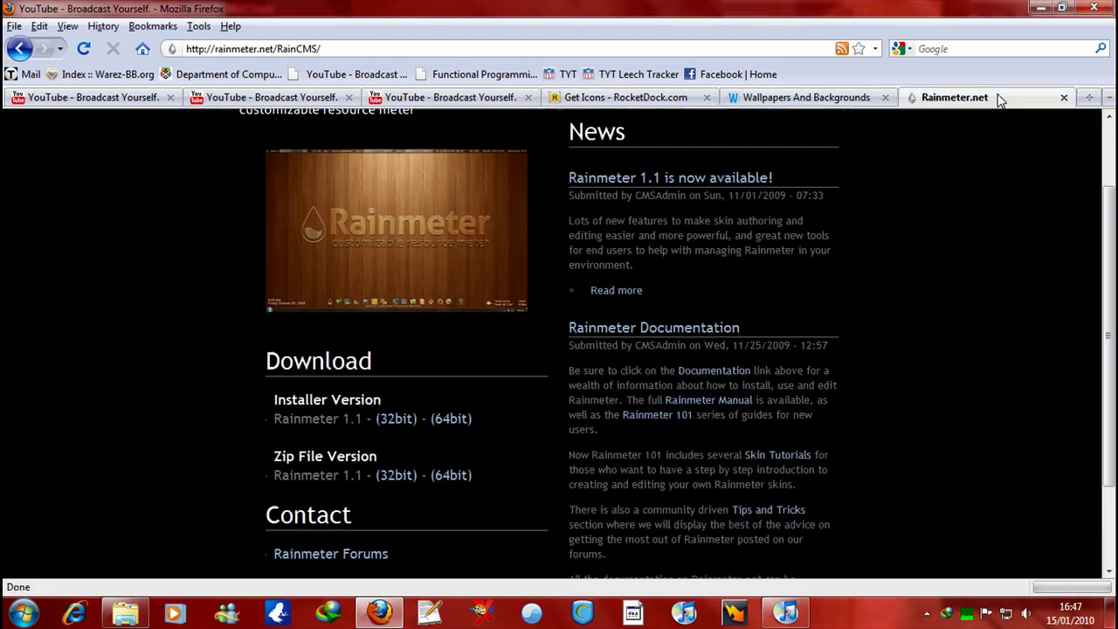
left_click(201, 50)
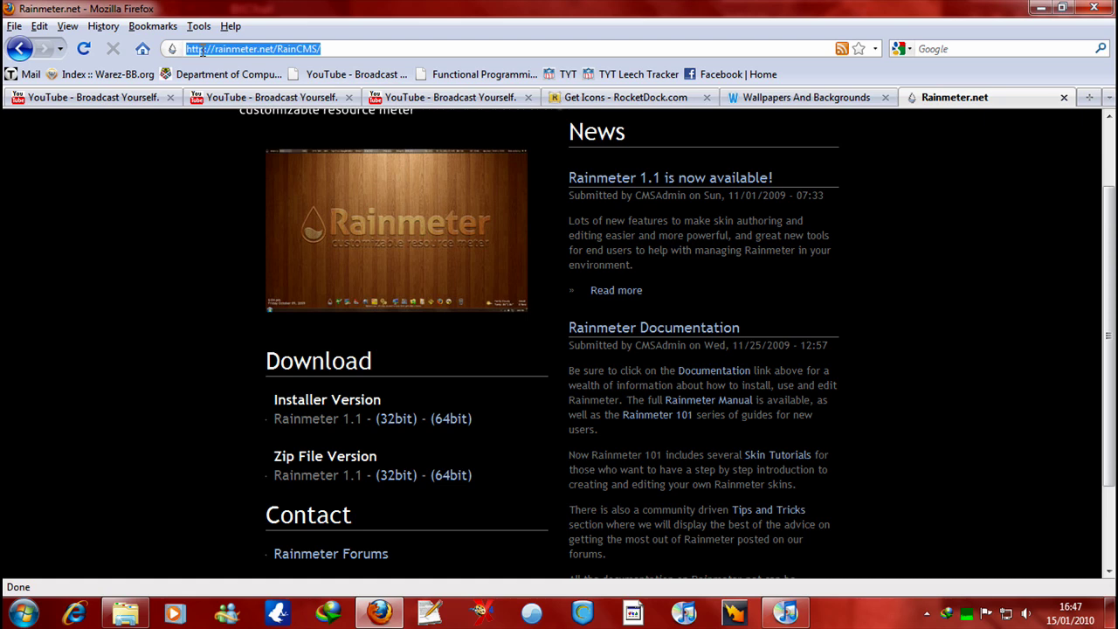
left_click(142, 49)
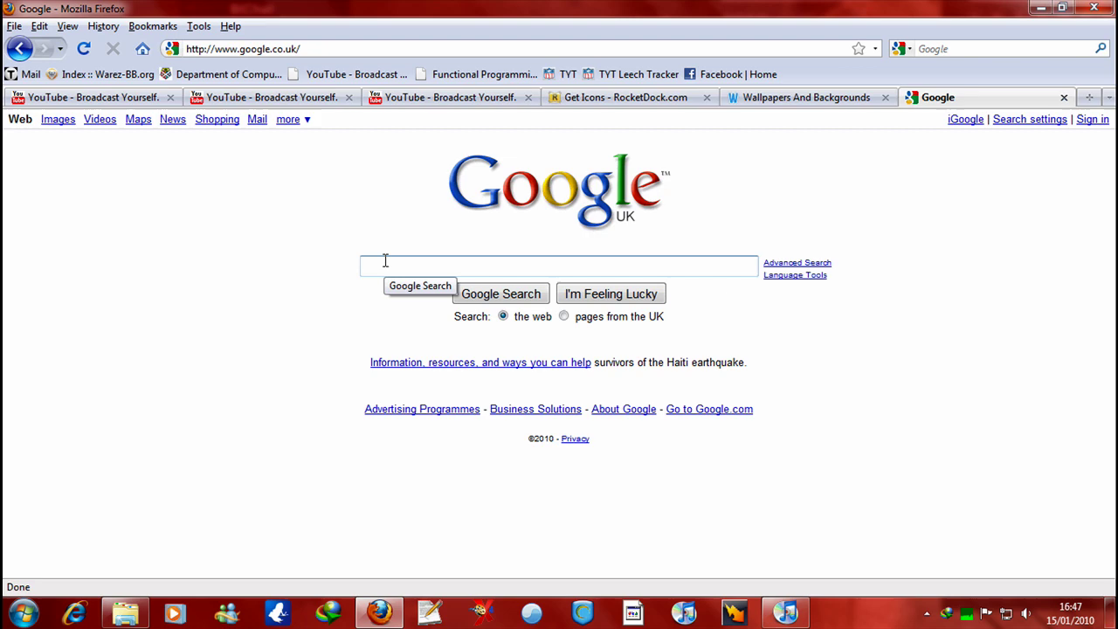
type("rainfor")
key("BackSpace")
key("BackSpace")
key("BackSpace")
type("m")
key("BackSpace")
key("BackSpace")
key("BackSpace")
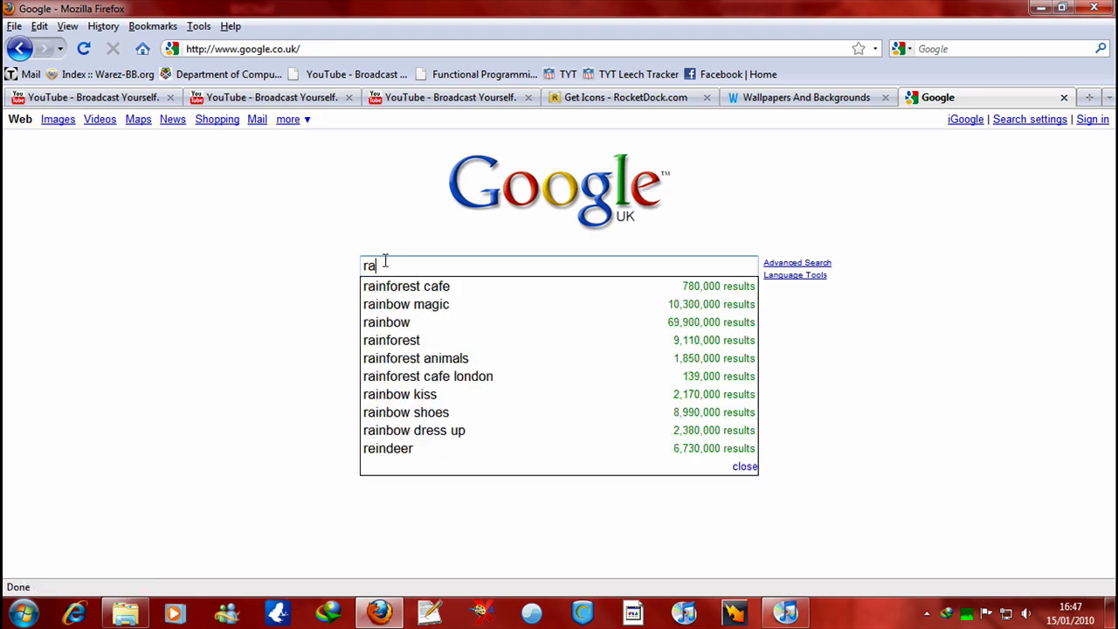
key("BackSpace")
key("BackSpace")
type("stylish")
key("Return")
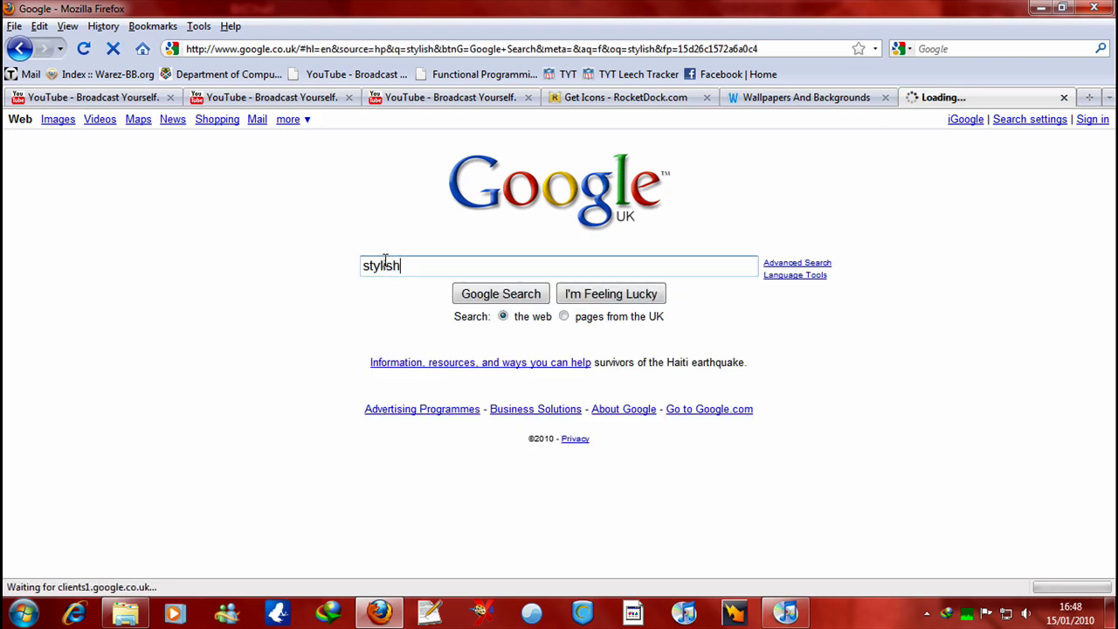
left_click(112, 269)
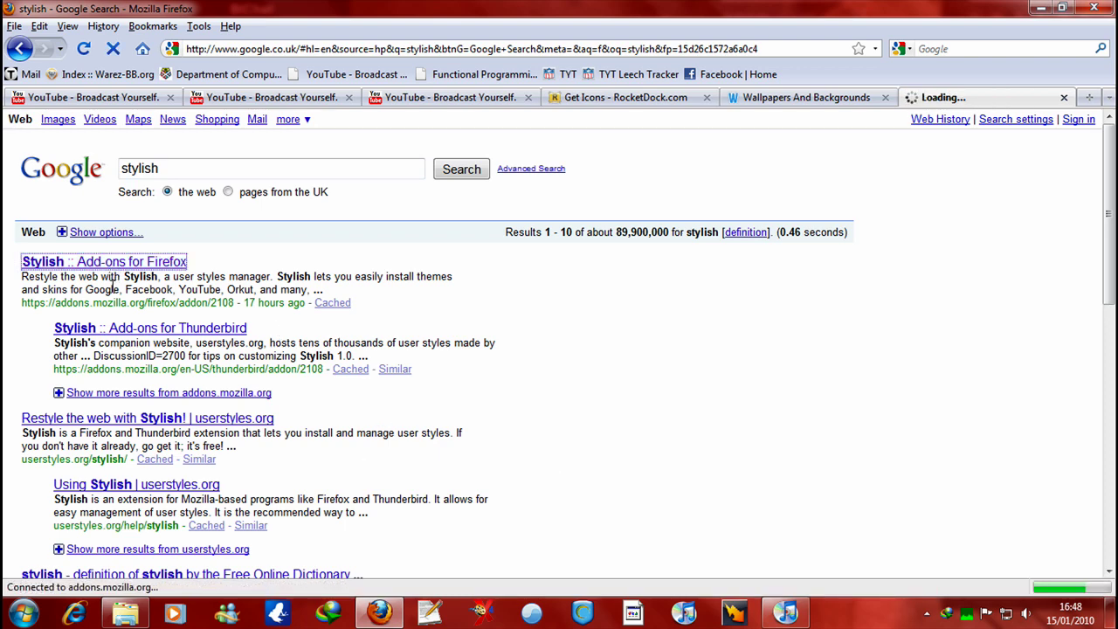
- Check the other tabs and read the 'hey' and 'Rainmeter Tutorial' YouTube messages
left_click(785, 99)
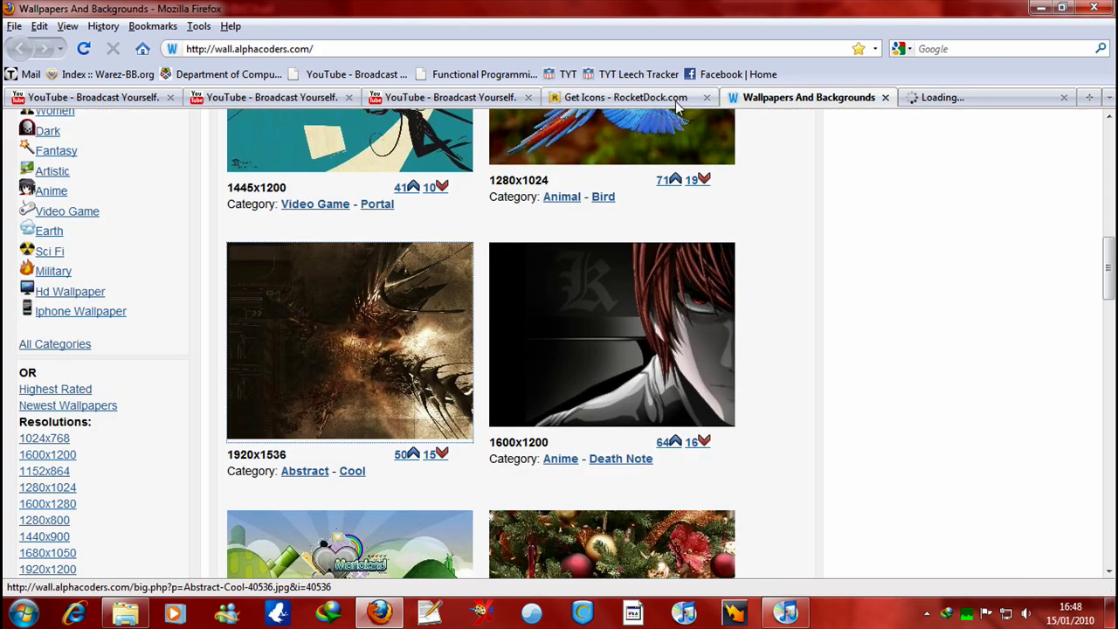
left_click(646, 100)
left_click(446, 97)
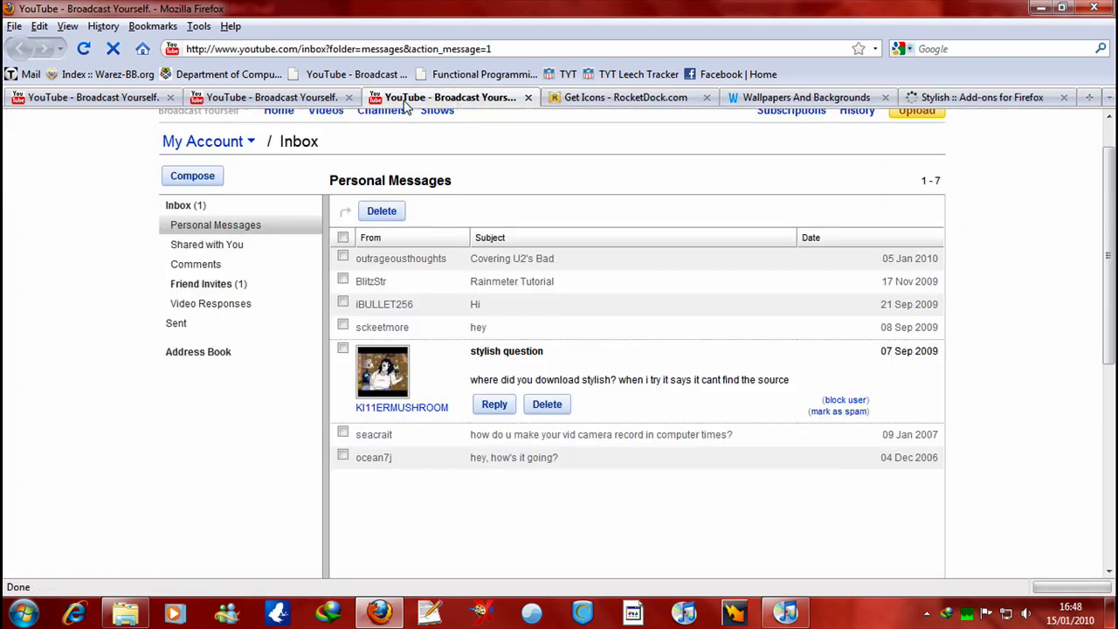
left_click(491, 327)
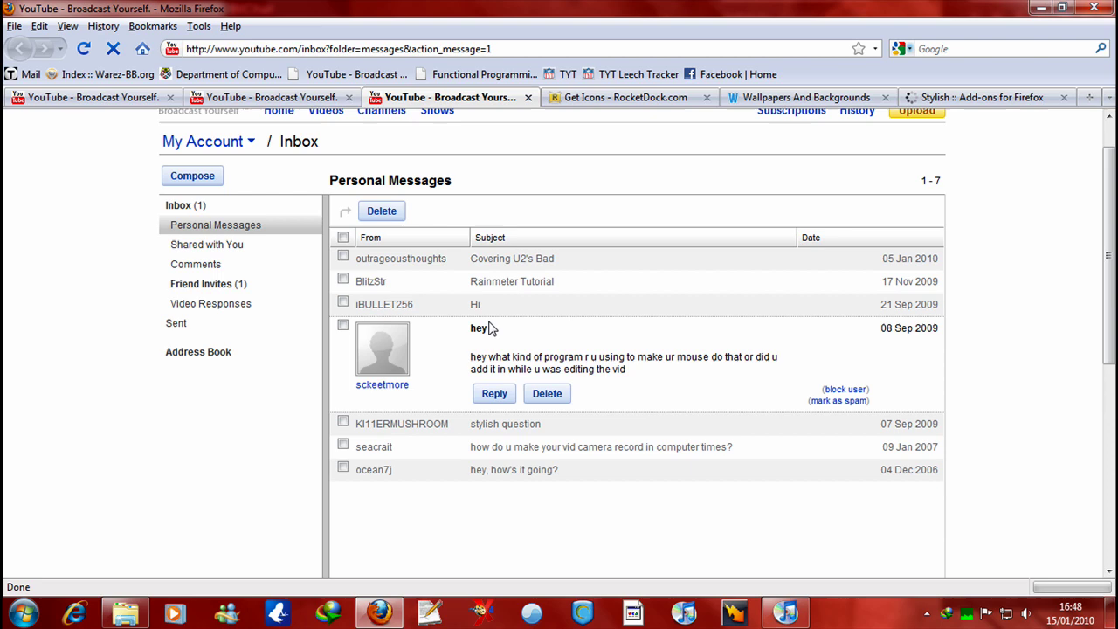
left_click(488, 293)
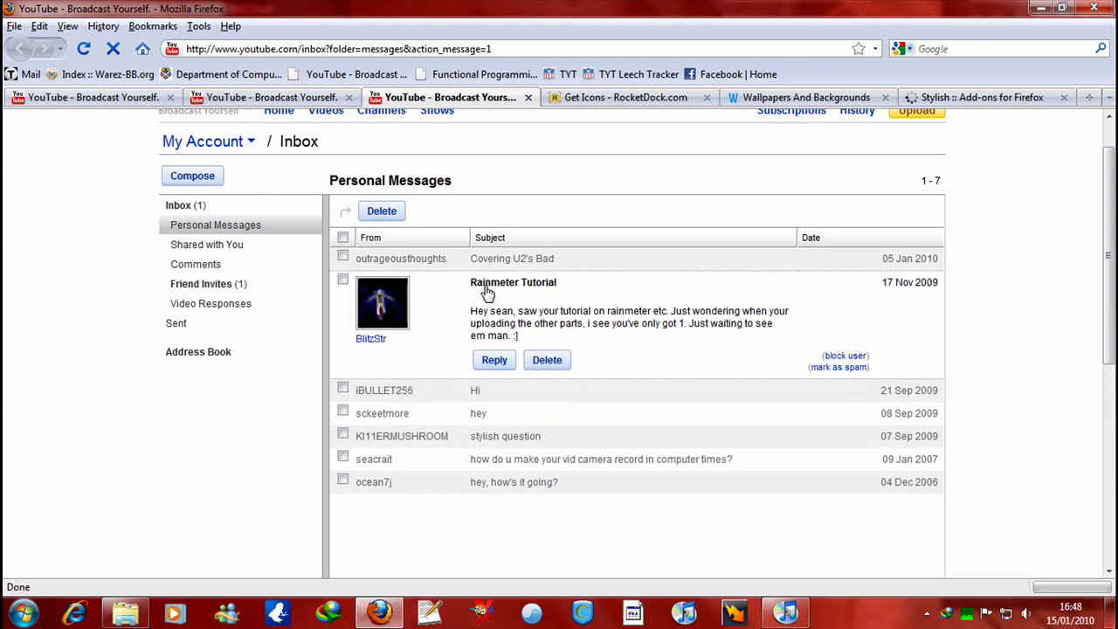
- On the Stylish add-on page, follow the userstyles.org homepage link
left_click(954, 96)
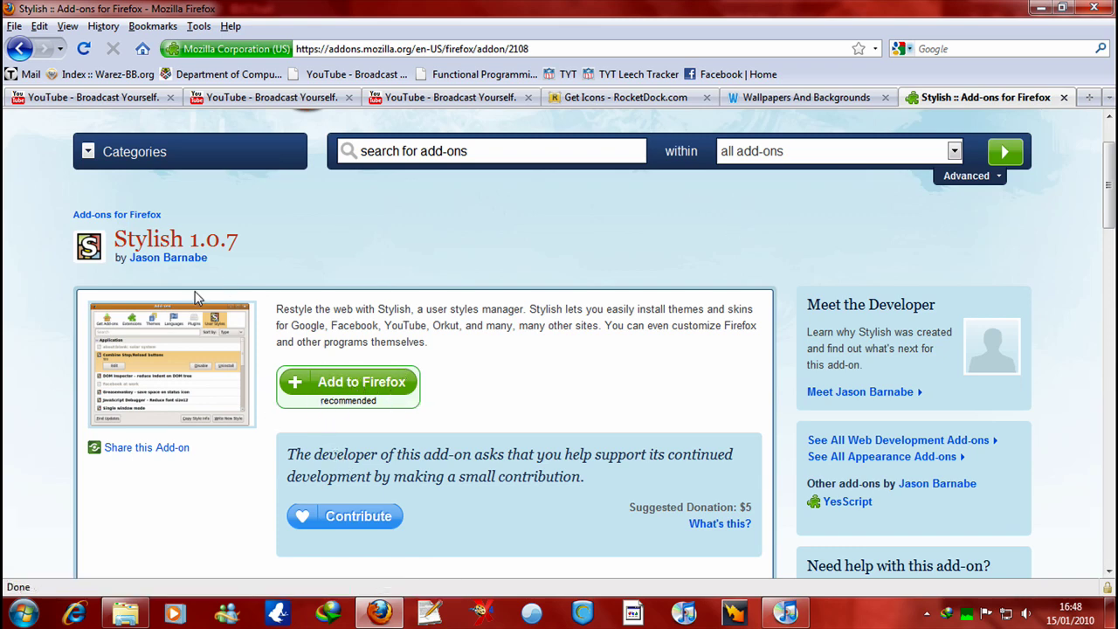
scroll(392, 425, "down", 5)
left_click(389, 450)
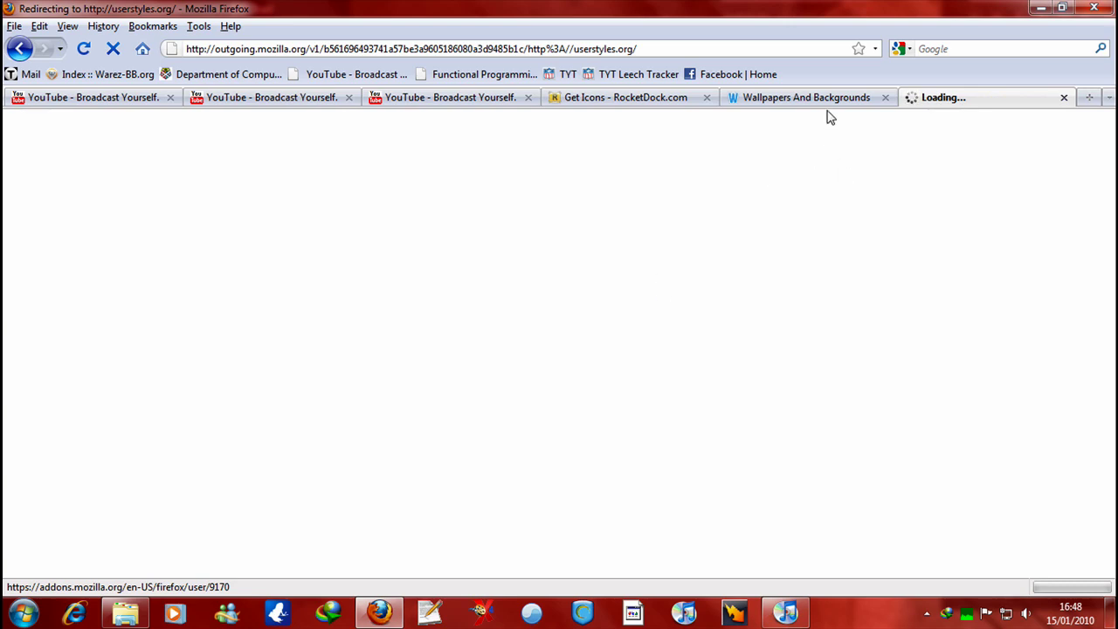
- Switch Firefox to the Wallpapers And Backgrounds tab, minimising and restoring the window once
left_click(826, 99)
left_click(1041, 8)
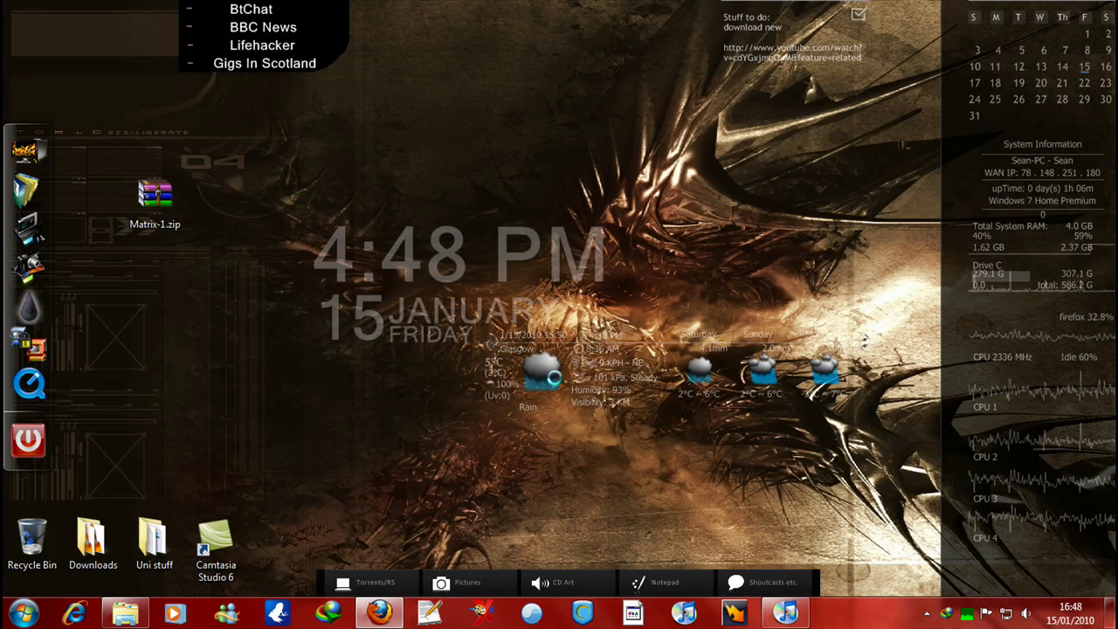
left_click(395, 616)
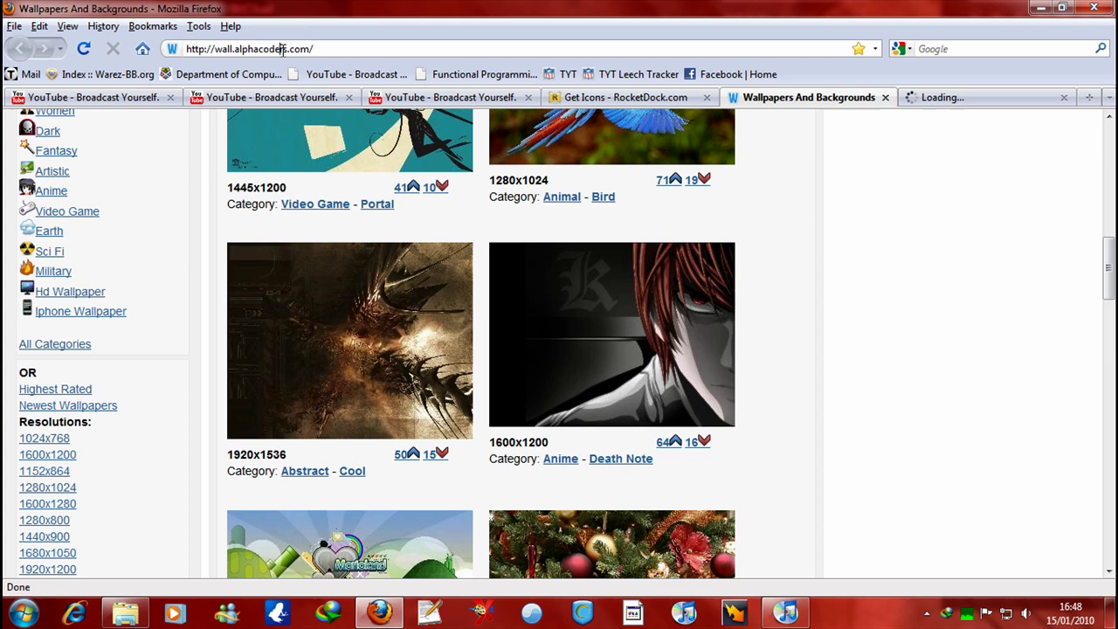
- Scroll up and down through the wallpaper gallery, then minimise Firefox from the RocketDock icons tab
left_click(301, 46)
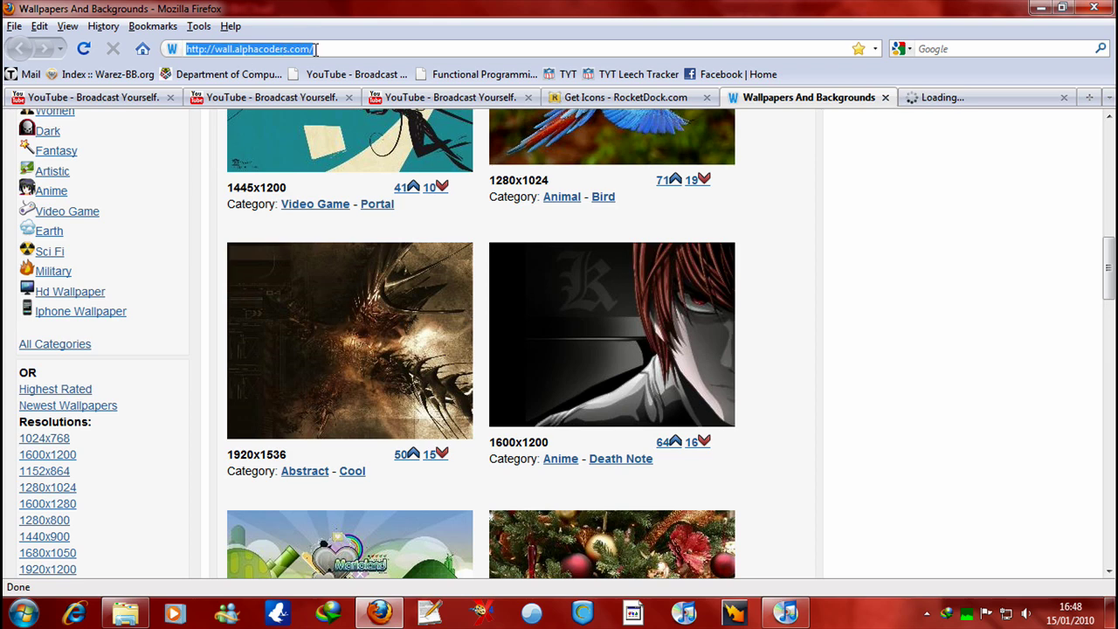
scroll(609, 411, "down", 10)
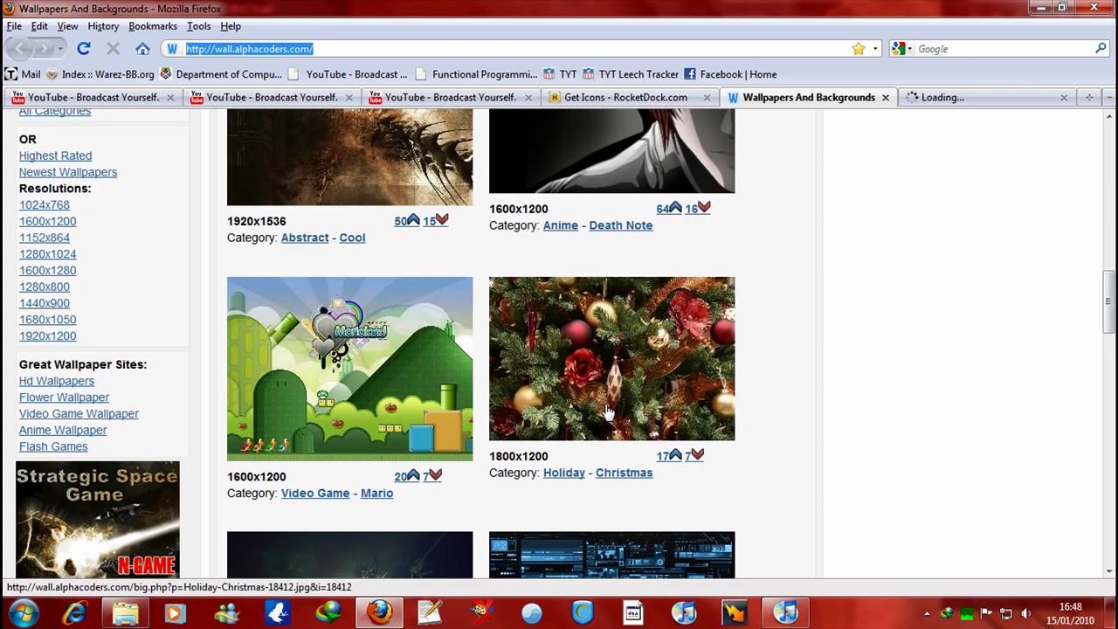
scroll(940, 403, "down", 8)
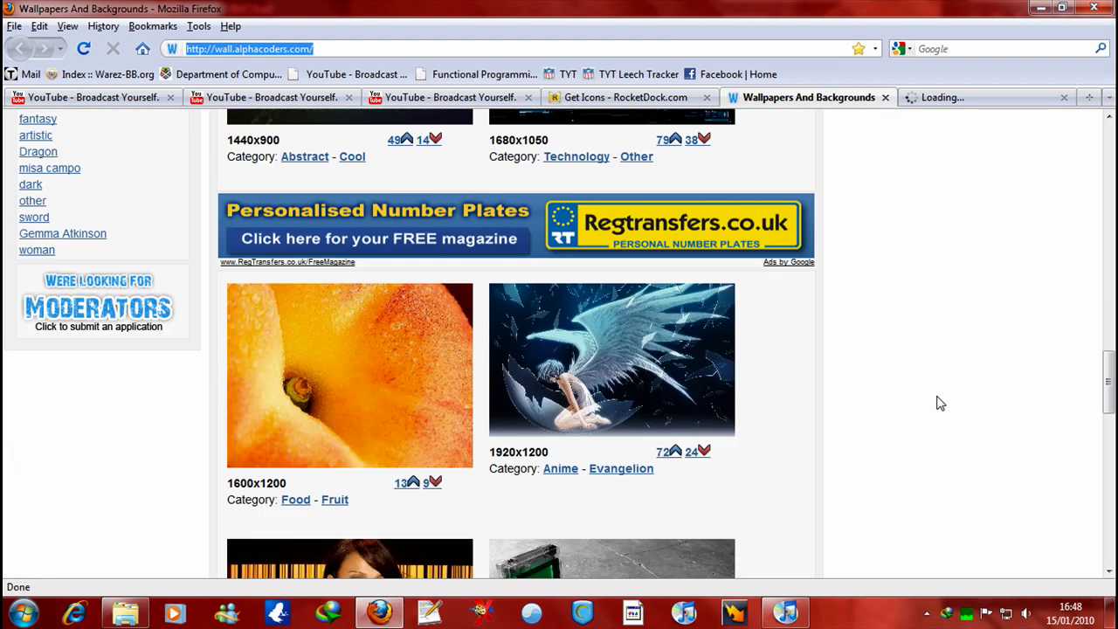
scroll(877, 424, "down", 10)
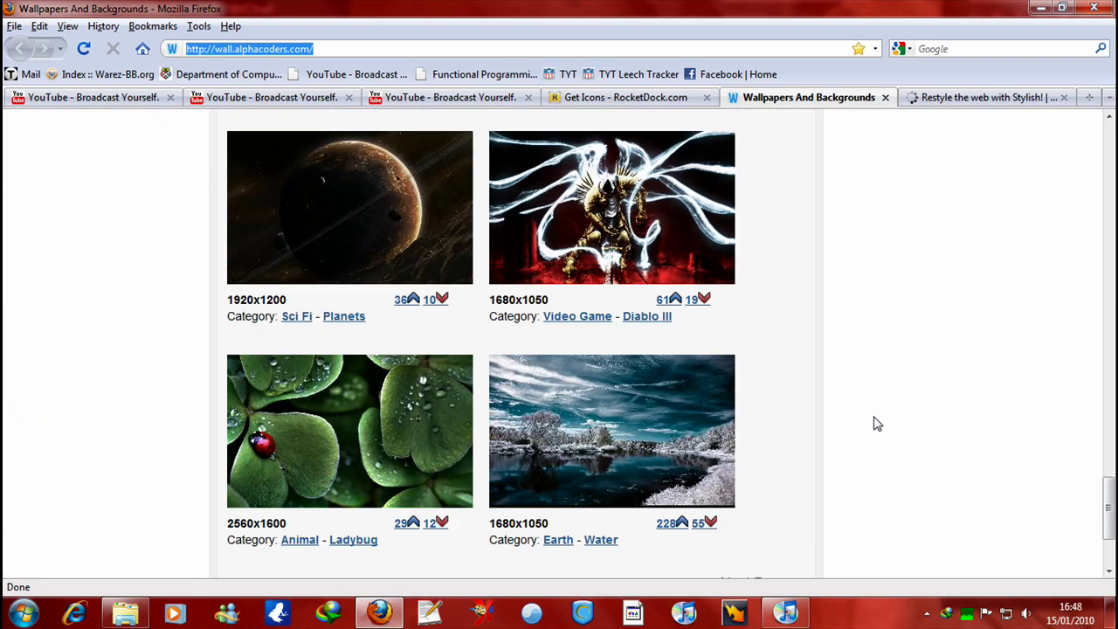
scroll(877, 424, "up", 4)
scroll(877, 423, "up", 15)
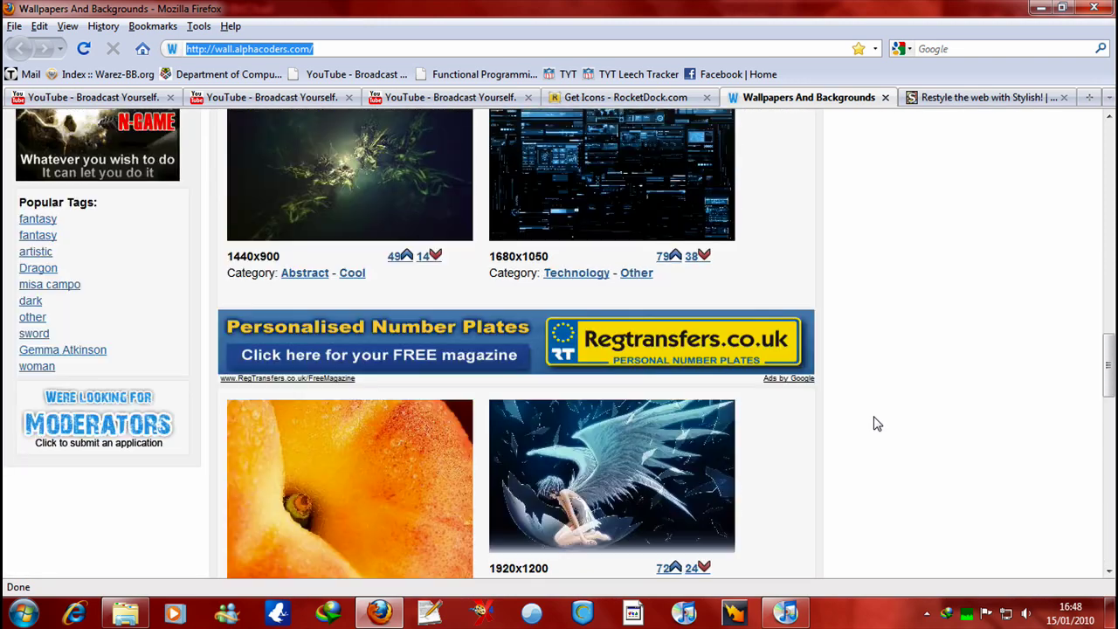
scroll(877, 424, "up", 18)
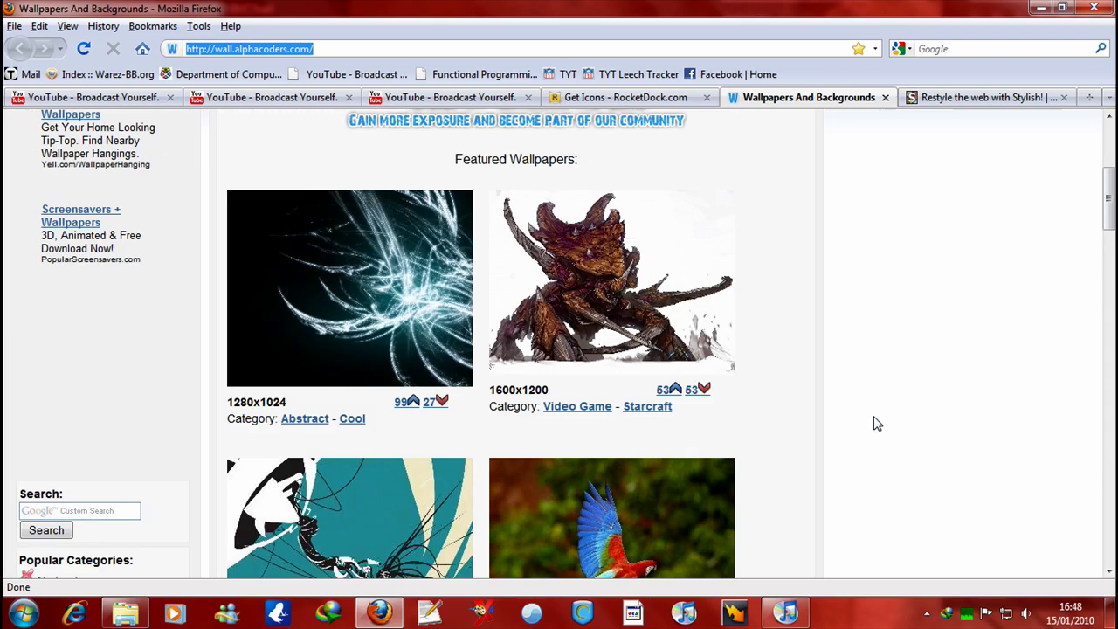
scroll(877, 423, "down", 11)
scroll(877, 424, "down", 3)
scroll(877, 424, "up", 1)
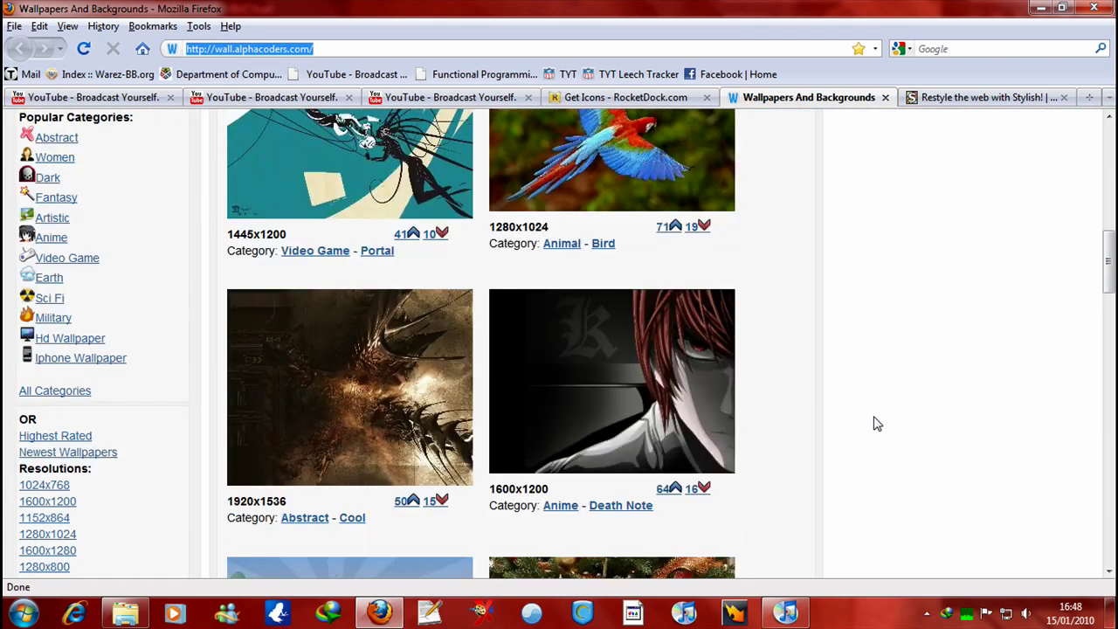
scroll(48, 458, "up", 1)
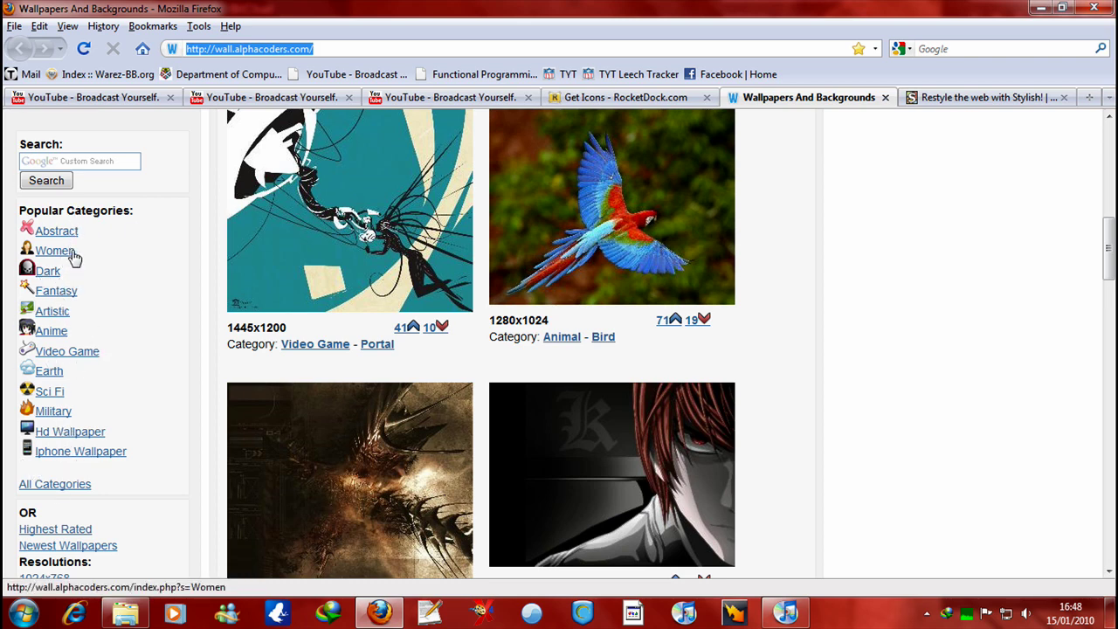
left_click(664, 98)
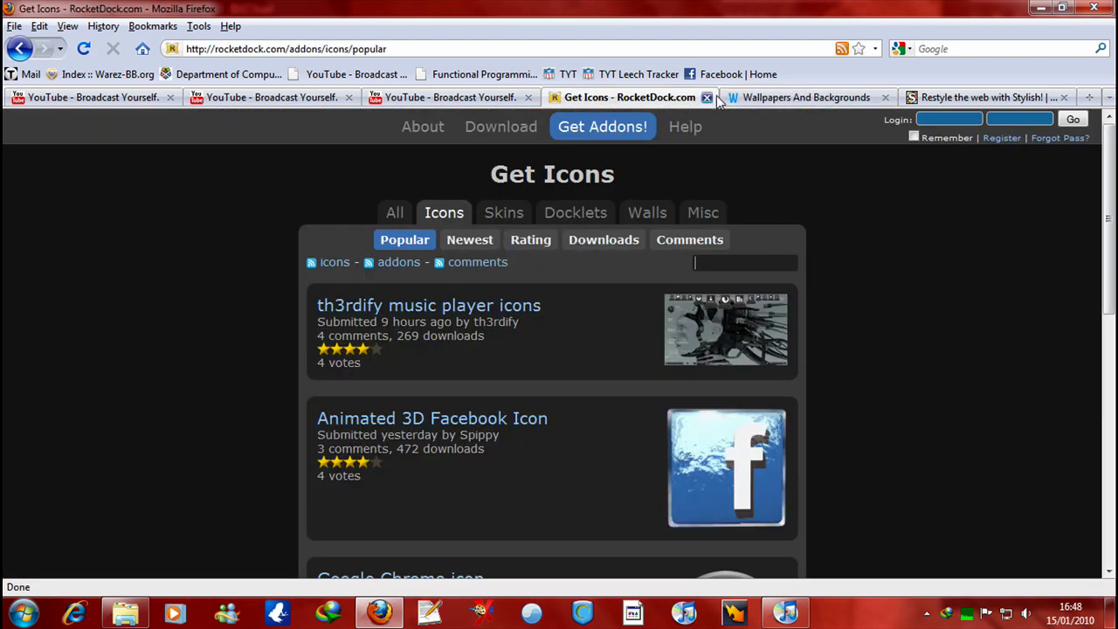
left_click(1037, 7)
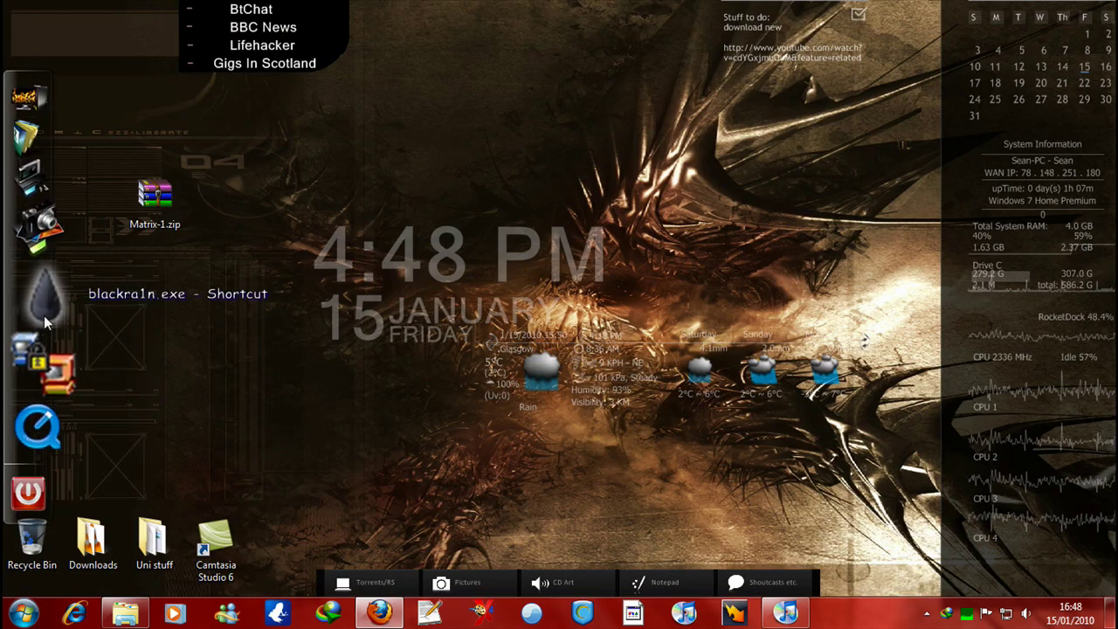
right_click(34, 453)
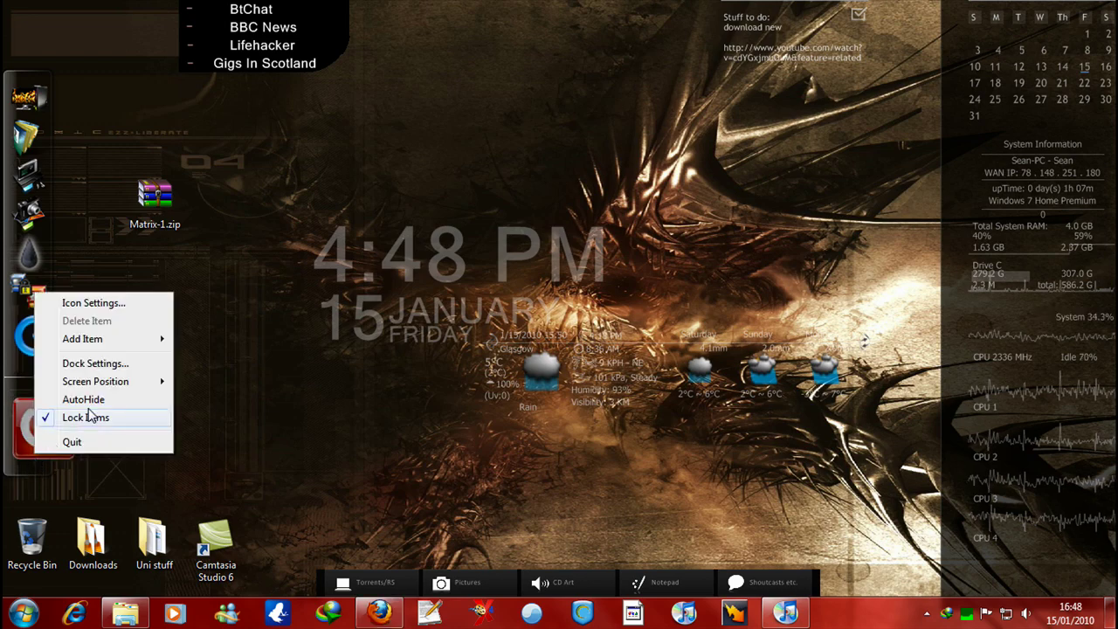
left_click(101, 306)
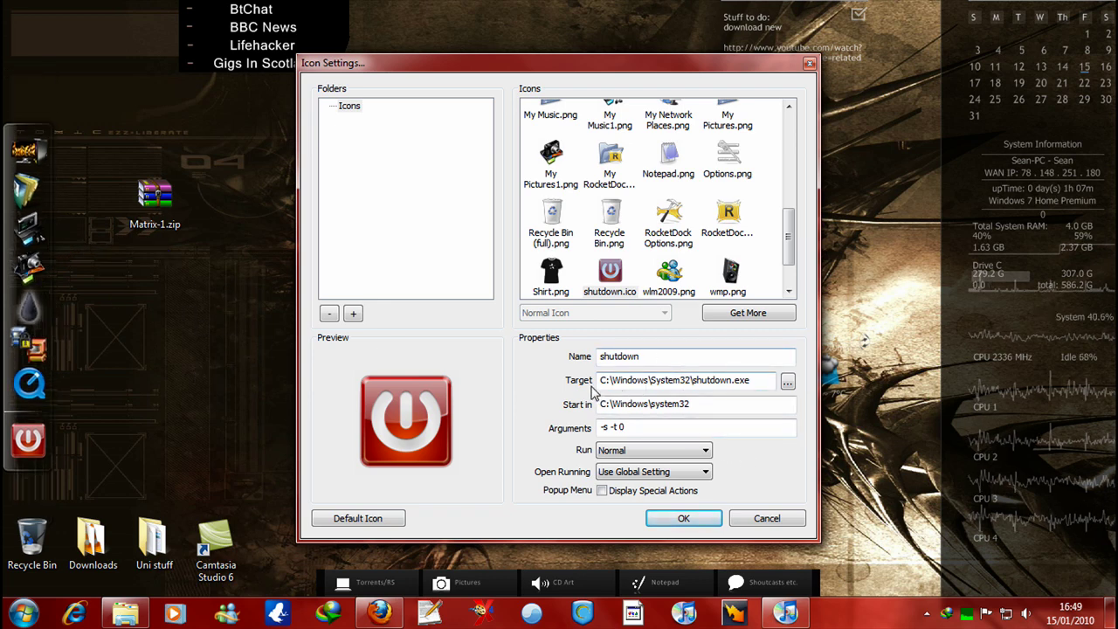
double_click(755, 380)
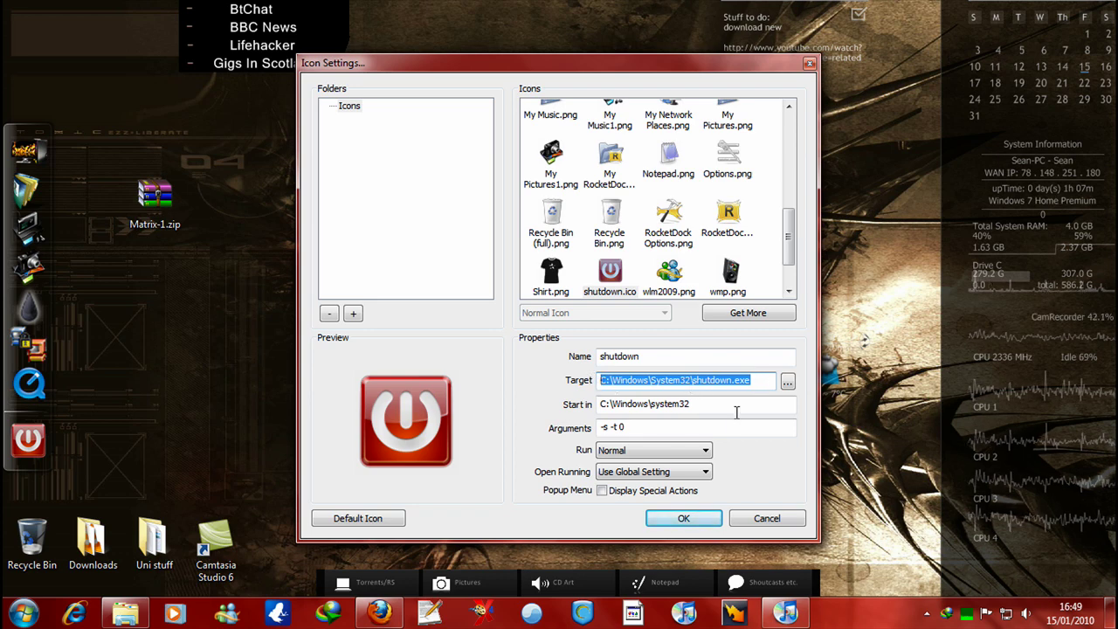
left_click_drag(736, 409, 552, 415)
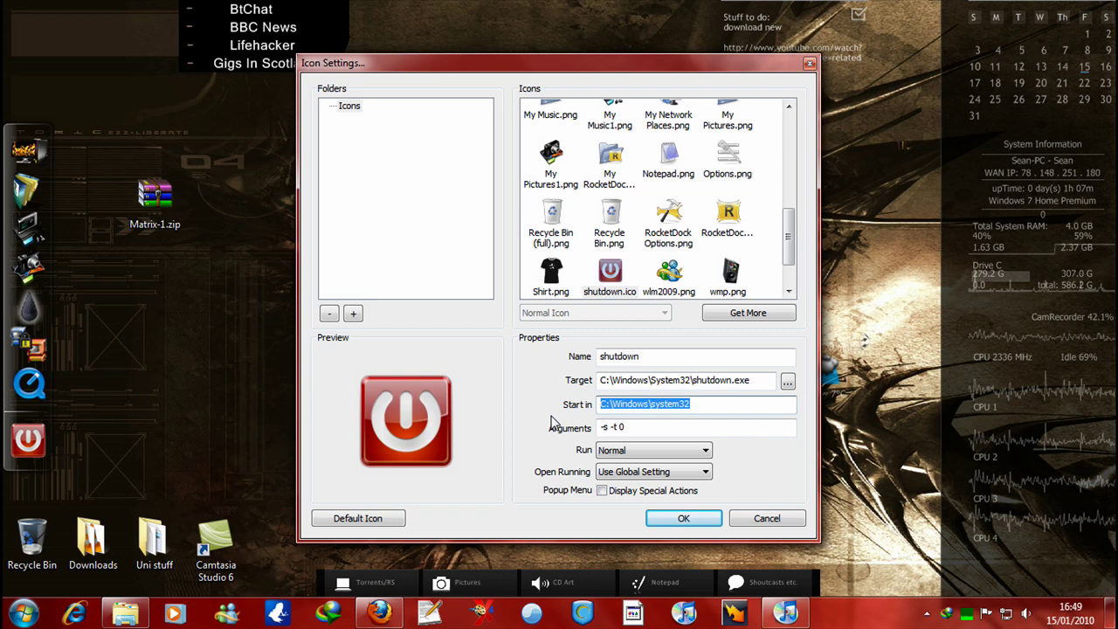
left_click_drag(634, 424, 587, 424)
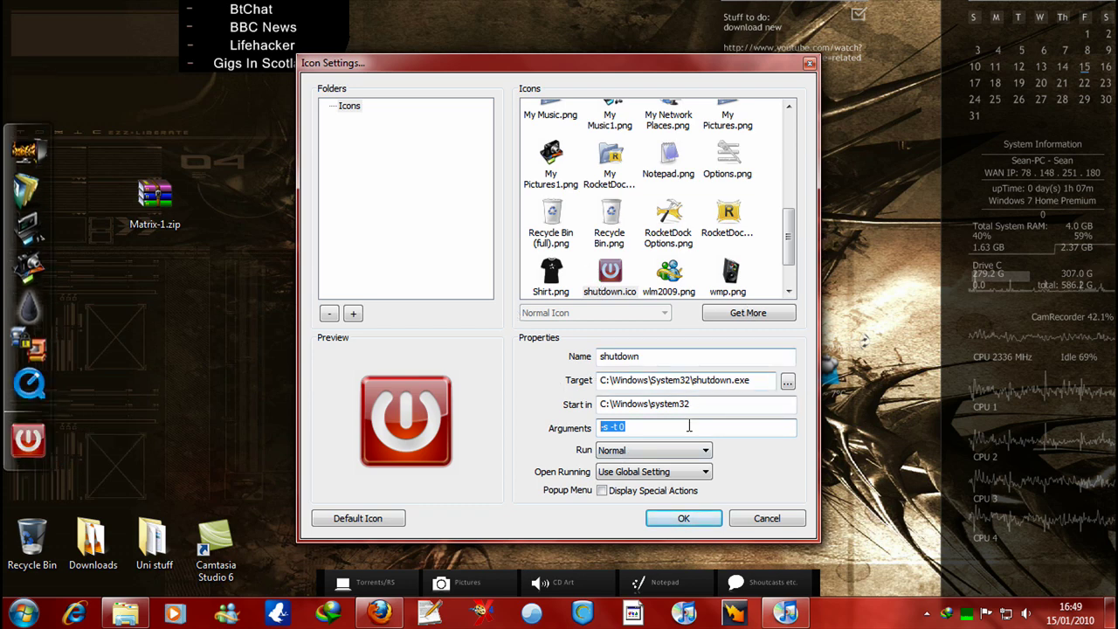
- Close the icon settings, drag Matrix-1.zip toward the dock and glance at Rainmeter's skin list
left_click(683, 519)
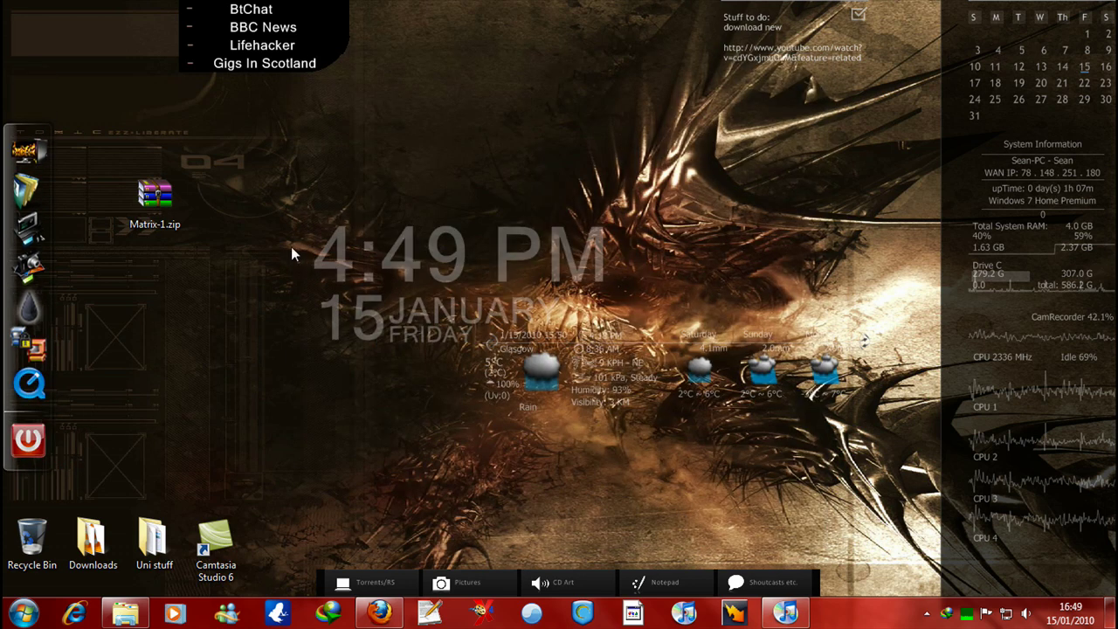
left_click_drag(157, 203, 31, 540)
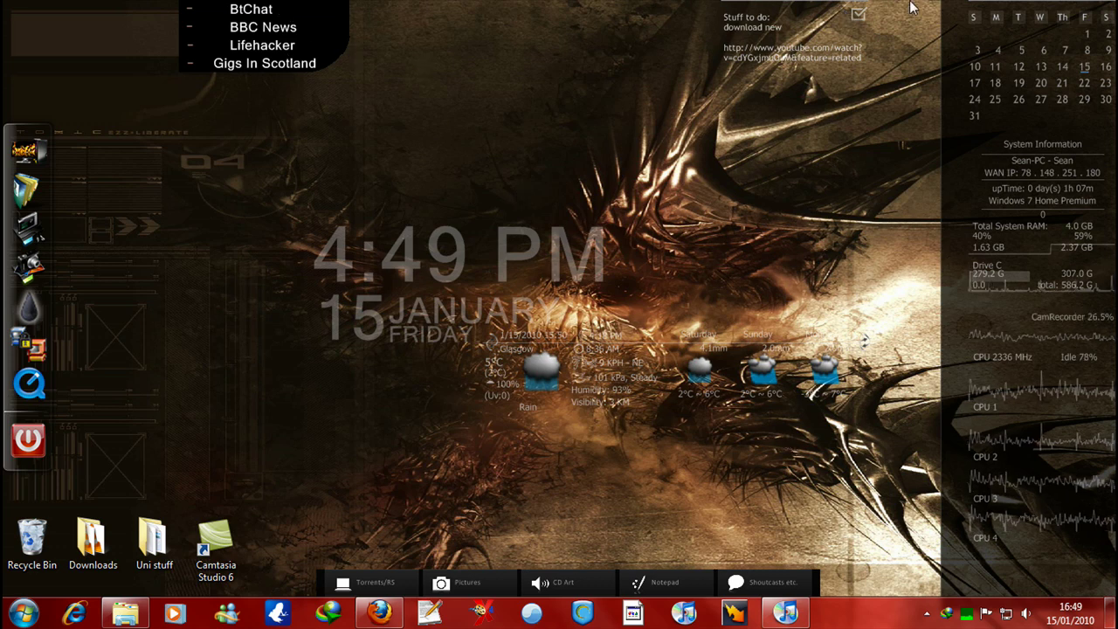
right_click(967, 615)
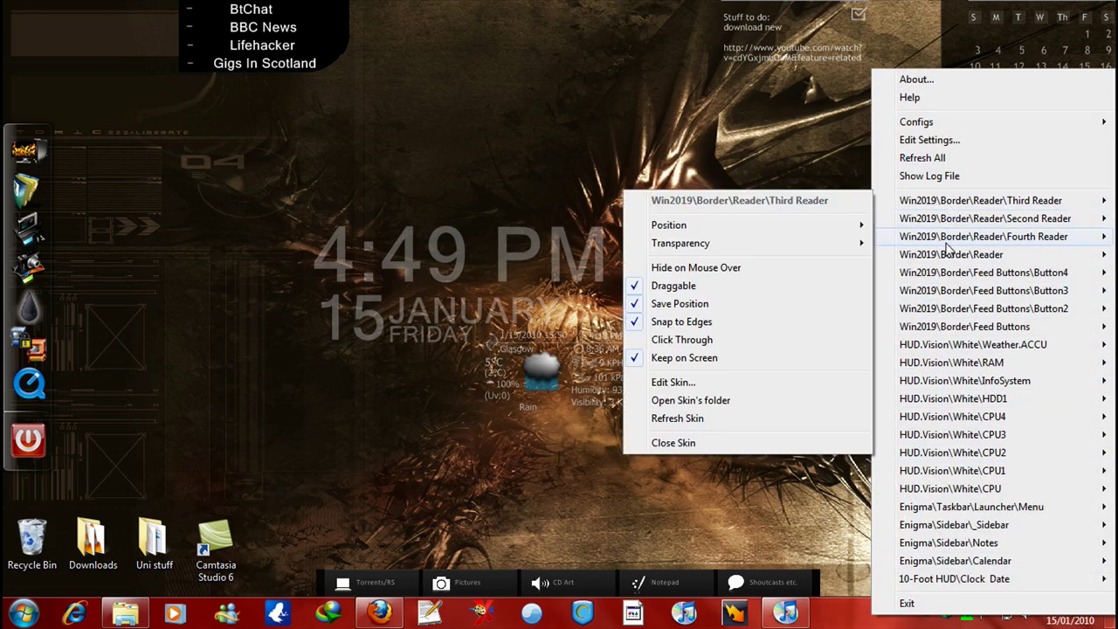
mouse_move(951, 254)
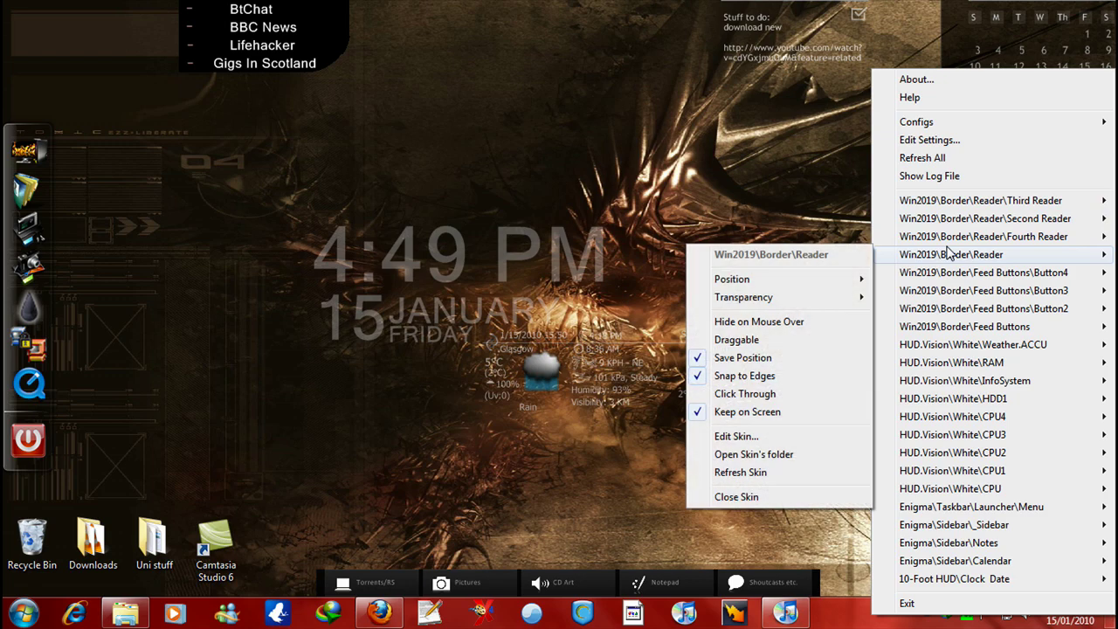
left_click(492, 243)
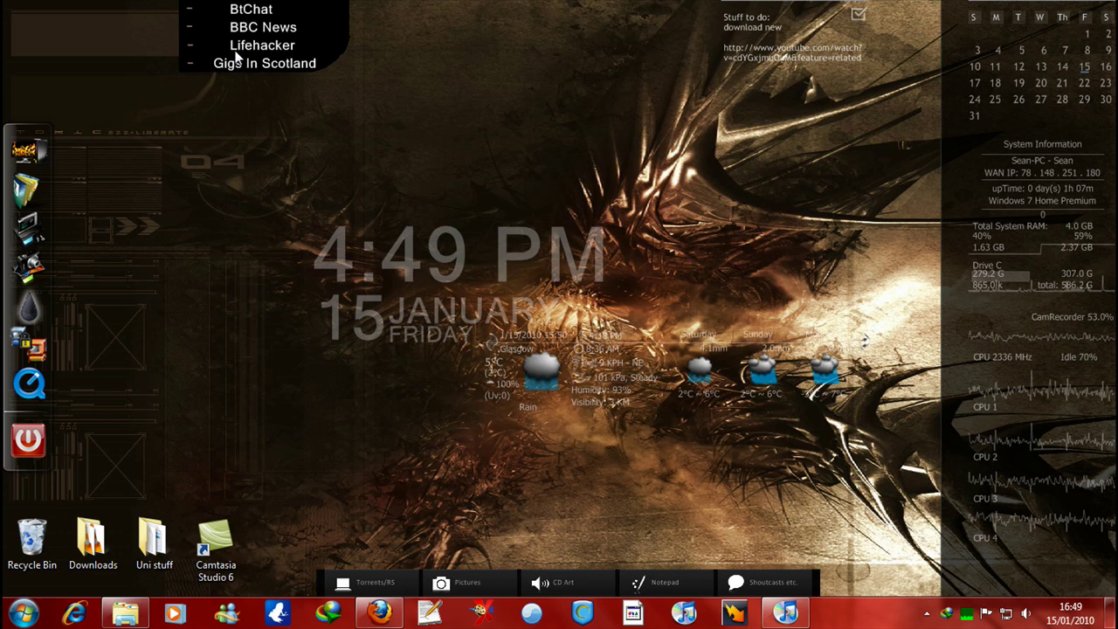
- Open the BBC News feed button's skin file, Apps.ini, through Edit Skin
mouse_move(235, 52)
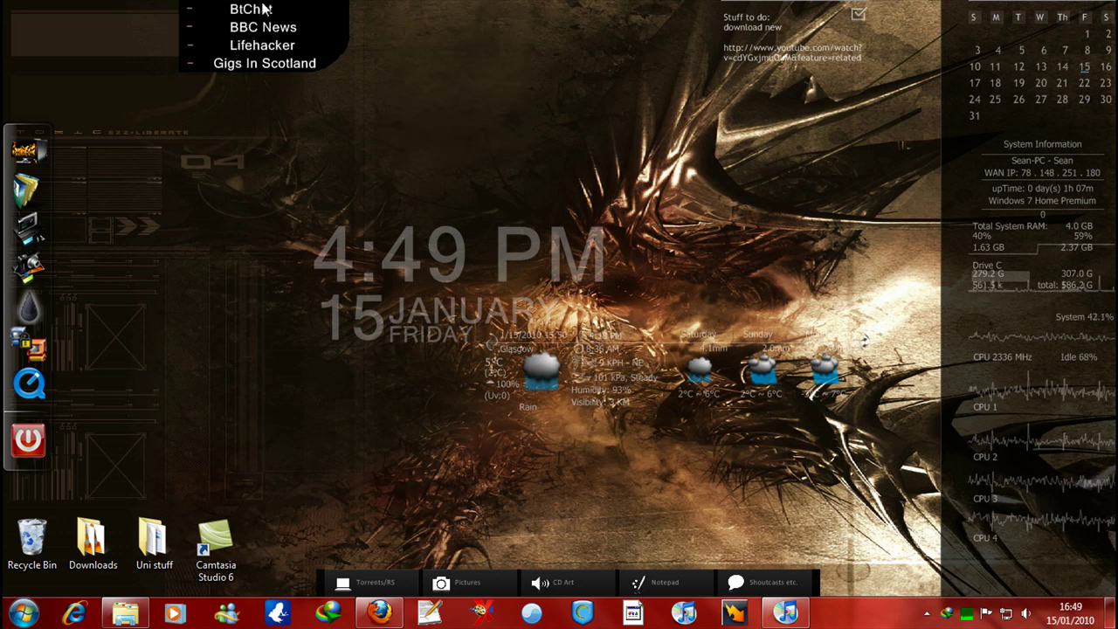
right_click(258, 34)
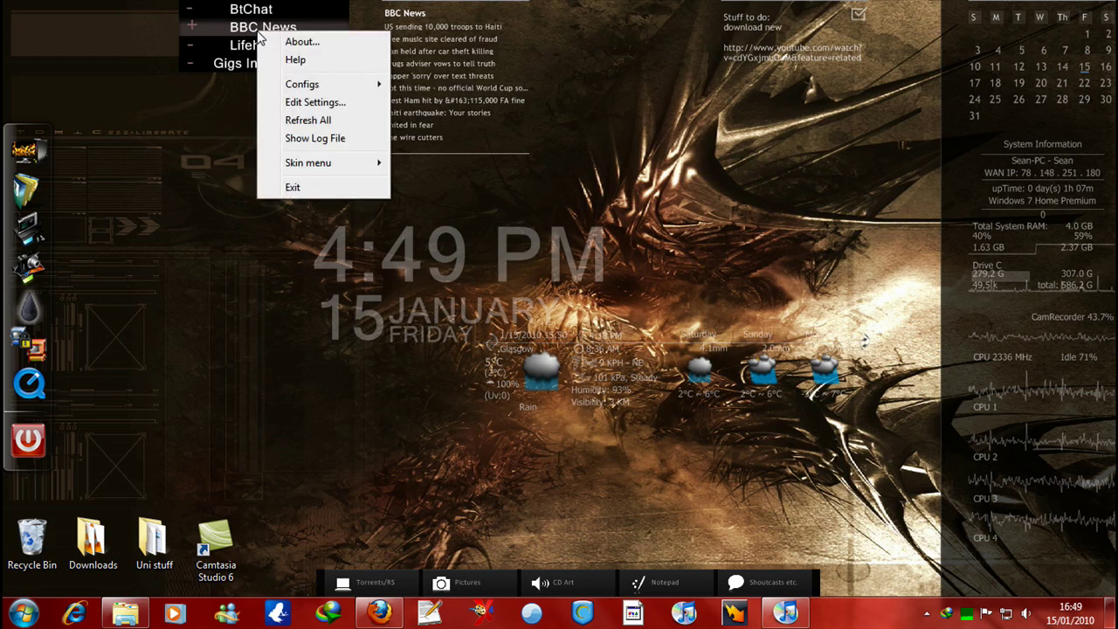
mouse_move(320, 164)
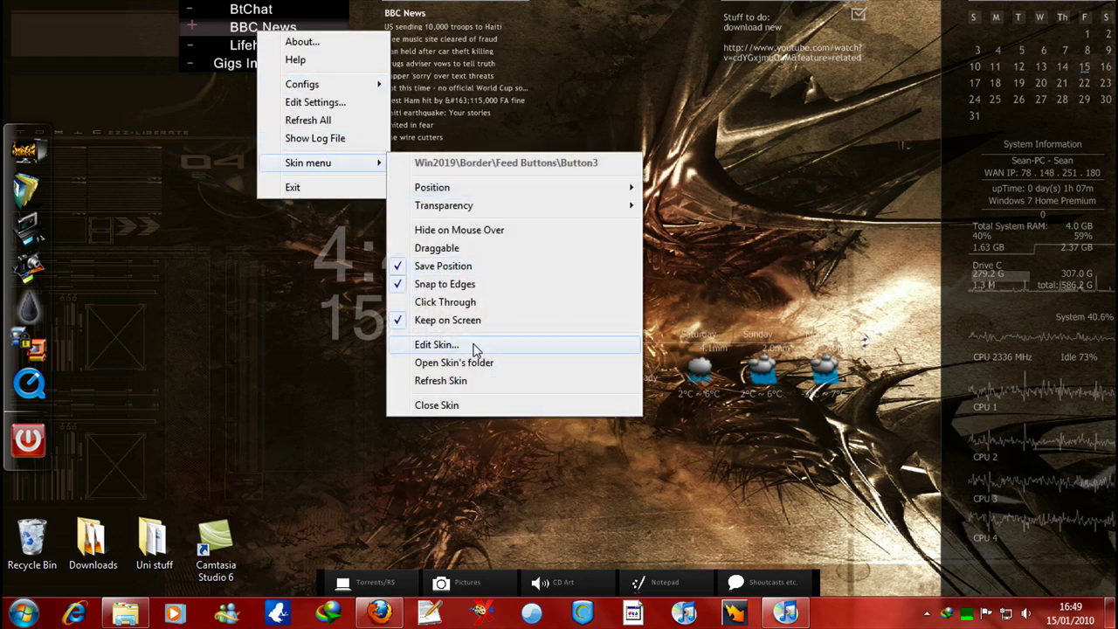
left_click(463, 348)
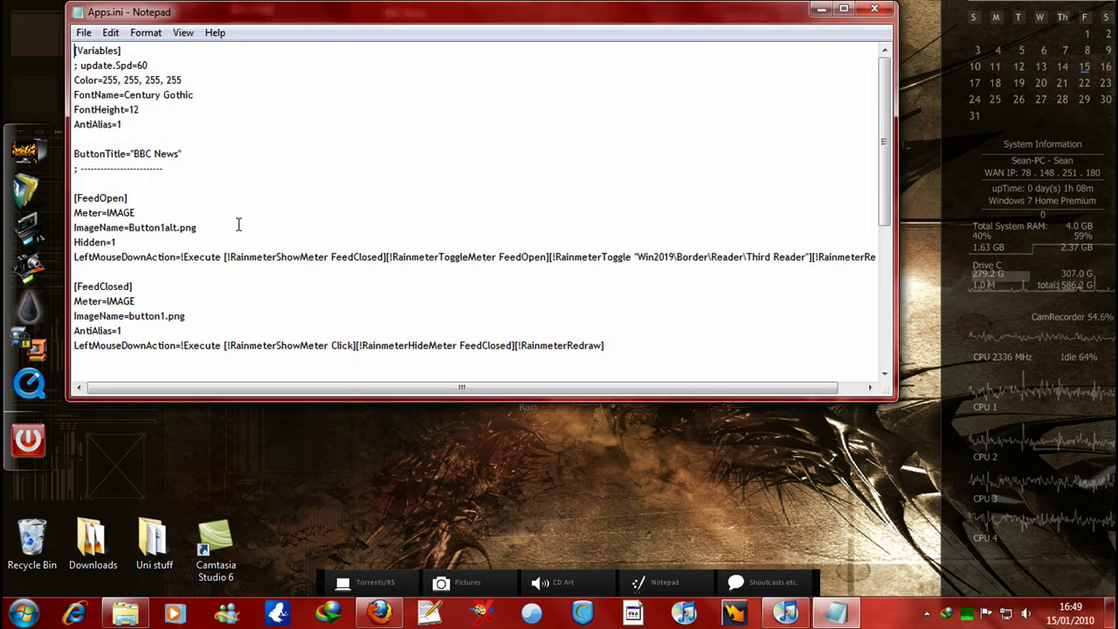
- Scroll Apps.ini to view the [Click] section, then close Notepad without saving changes
scroll(236, 223, "down", 2)
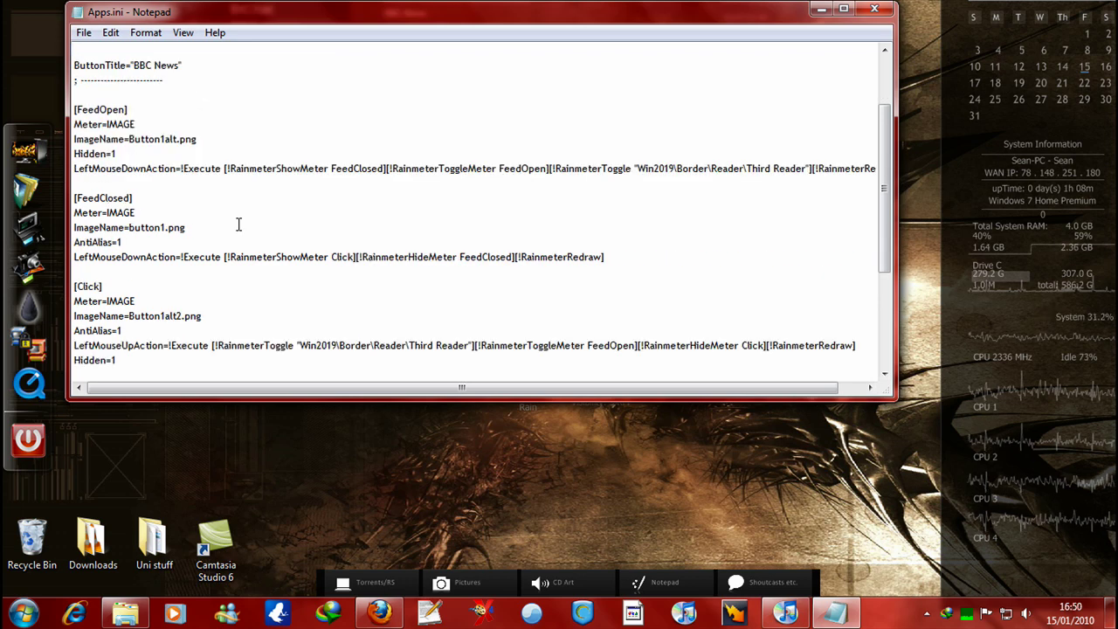
scroll(237, 223, "up", 2)
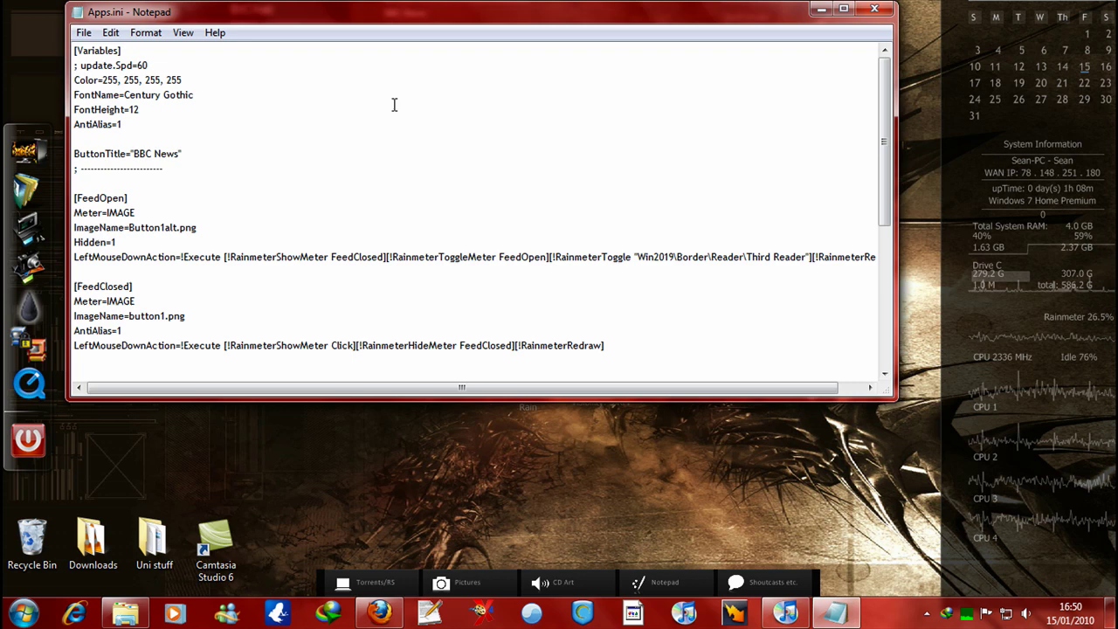
key("alt+F4")
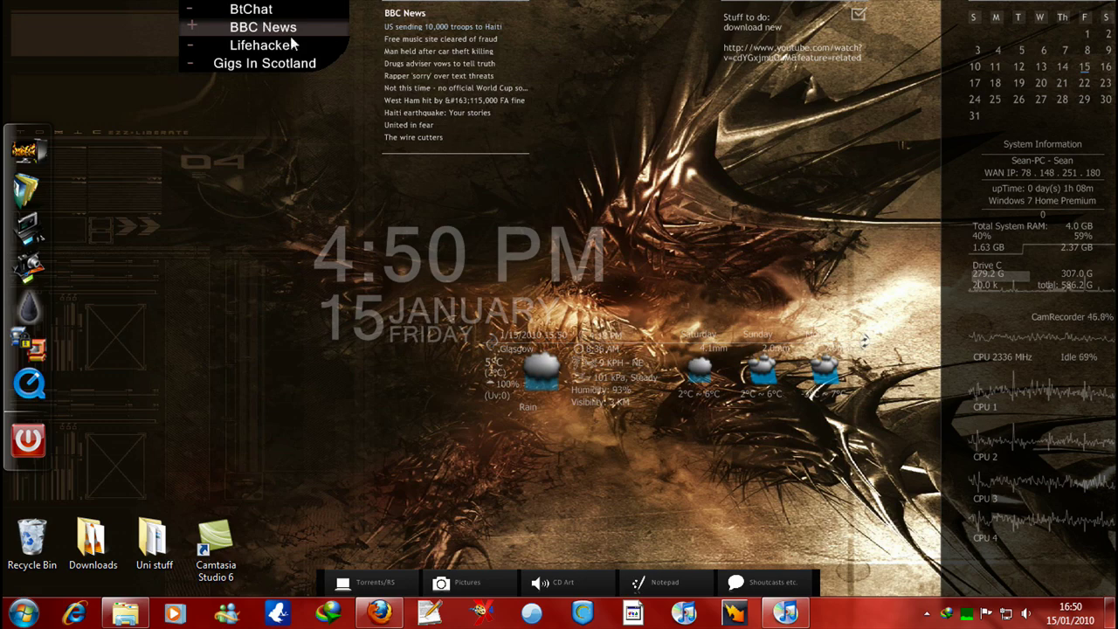
- Refresh the BBC News feed skin and open its Reader3.ini for editing
right_click(403, 33)
left_click(342, 38)
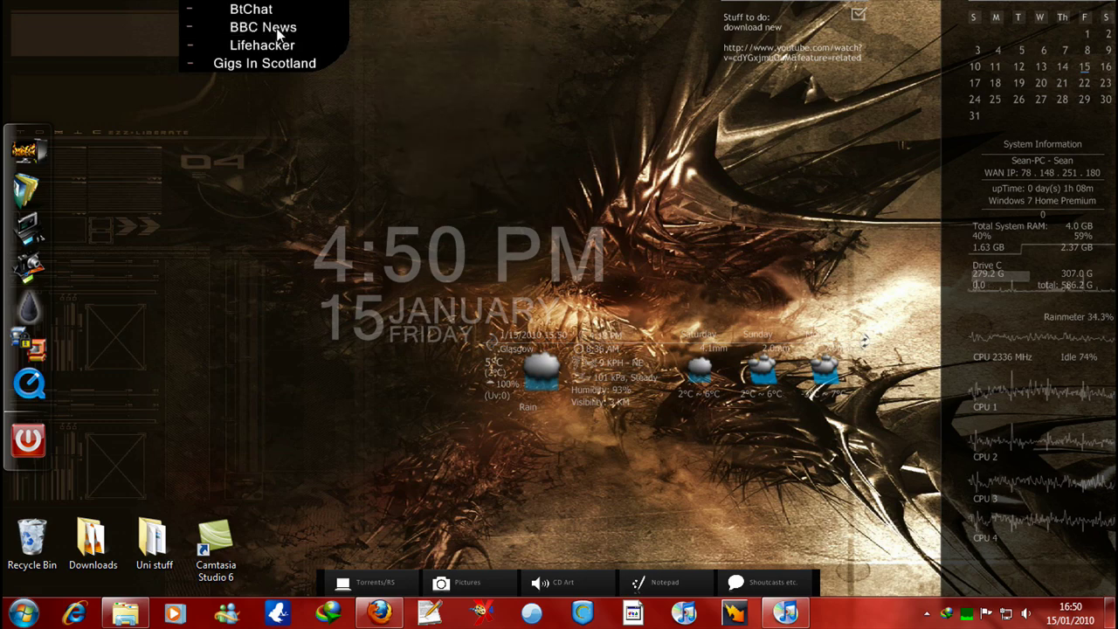
right_click(402, 18)
mouse_move(453, 150)
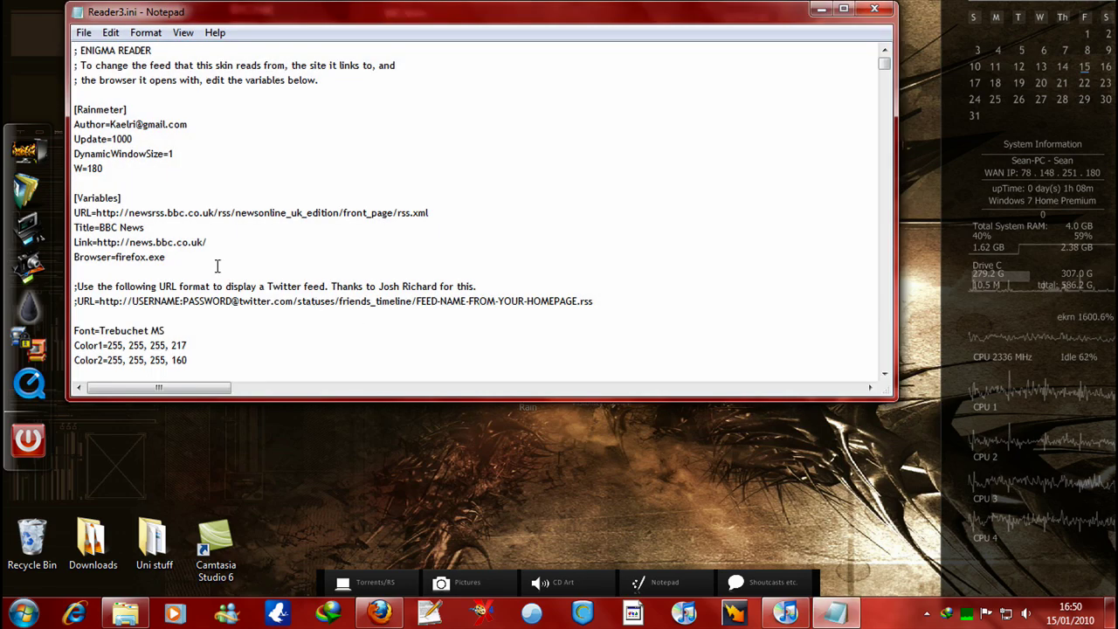
- Select the feed's URL, title and link values in Reader3.ini, then minimise Notepad
left_click_drag(96, 212, 433, 214)
double_click(108, 227)
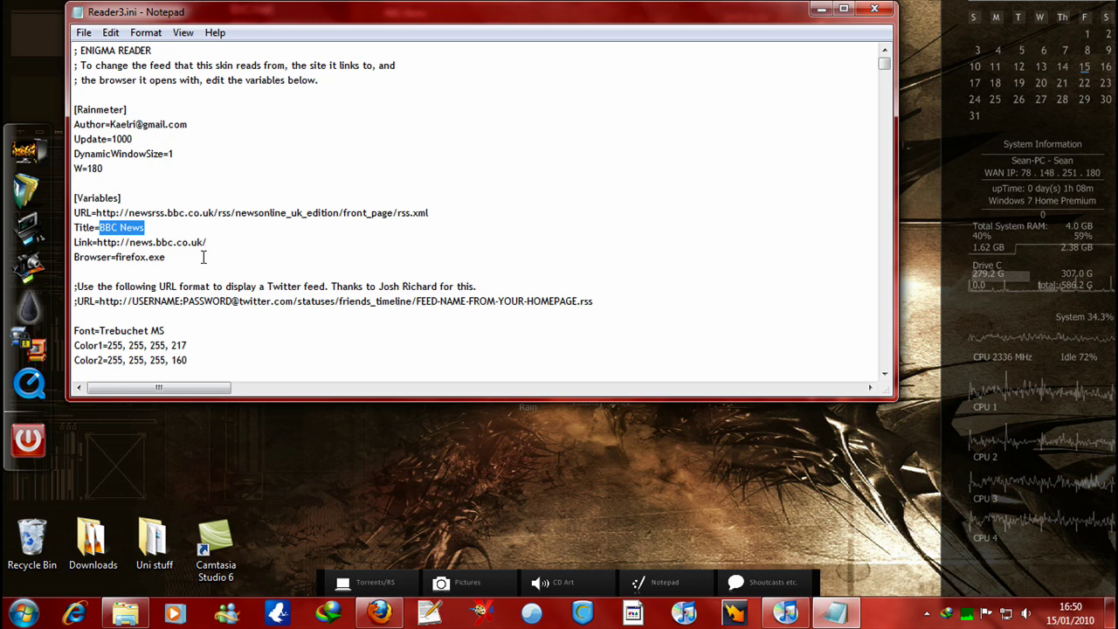
left_click_drag(206, 242, 131, 240)
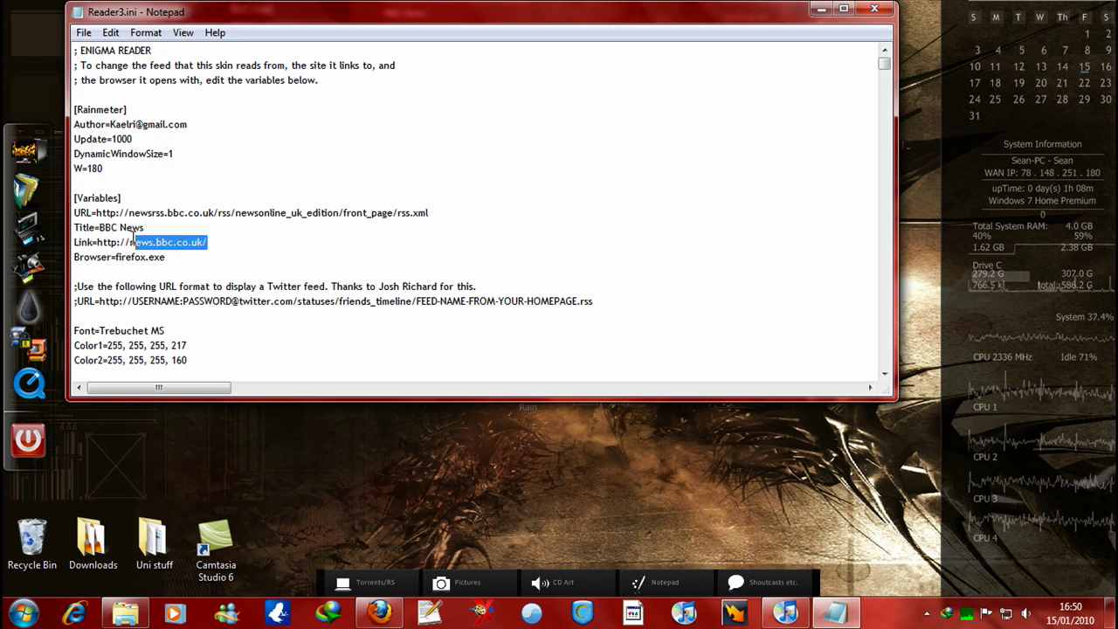
left_click(821, 9)
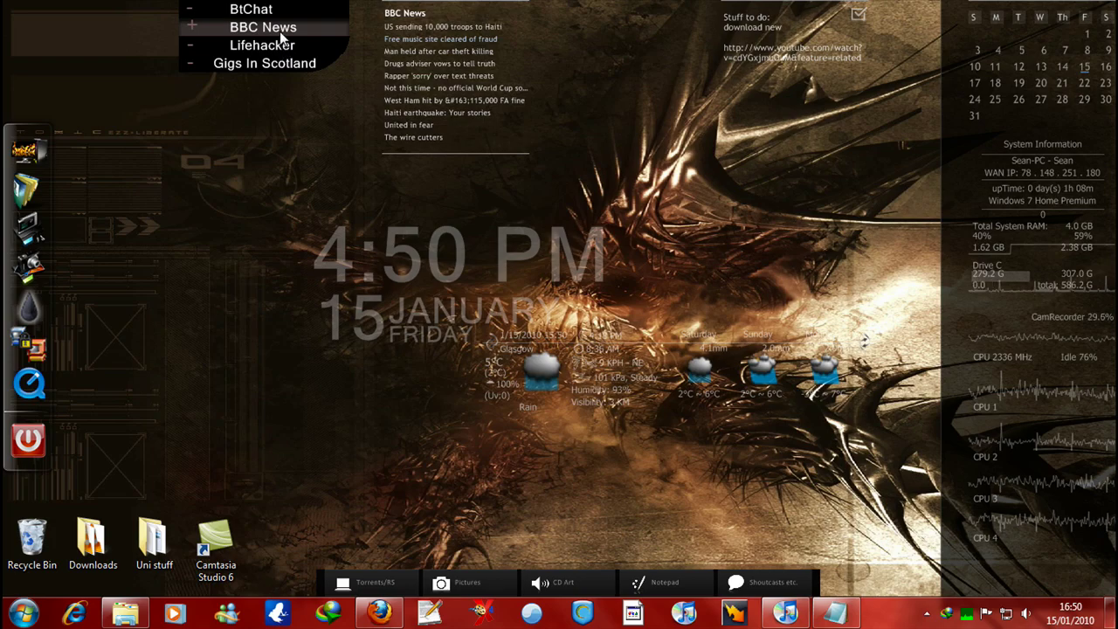
- Restore Firefox, cycle through the YouTube, RocketDock and wallpaper tabs, then minimise it
left_click(390, 602)
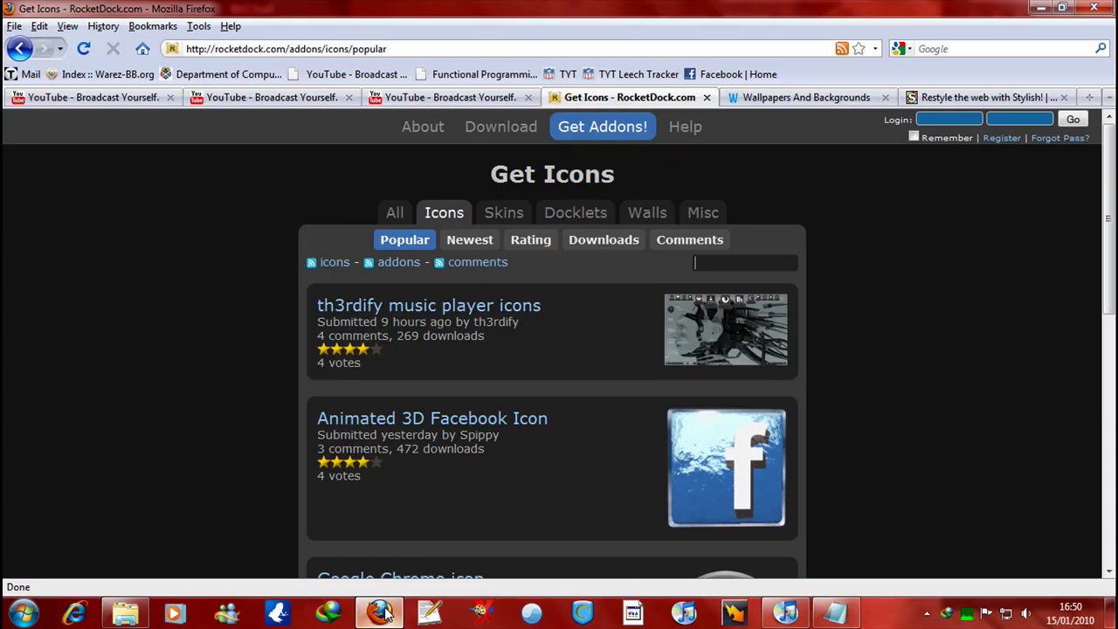
left_click(416, 98)
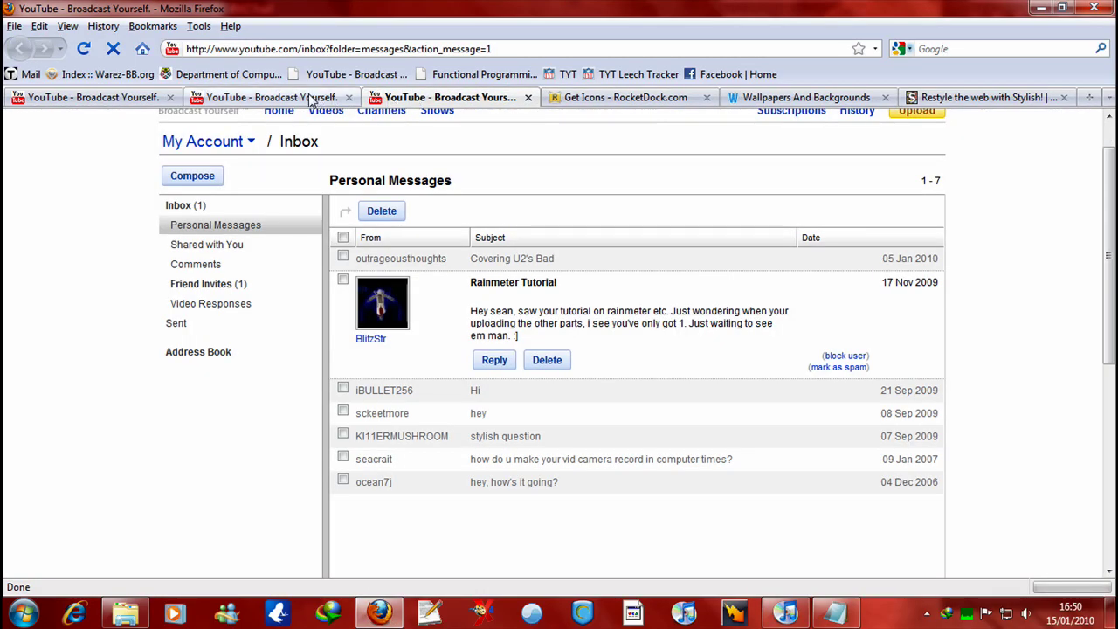
left_click(267, 96)
left_click(144, 101)
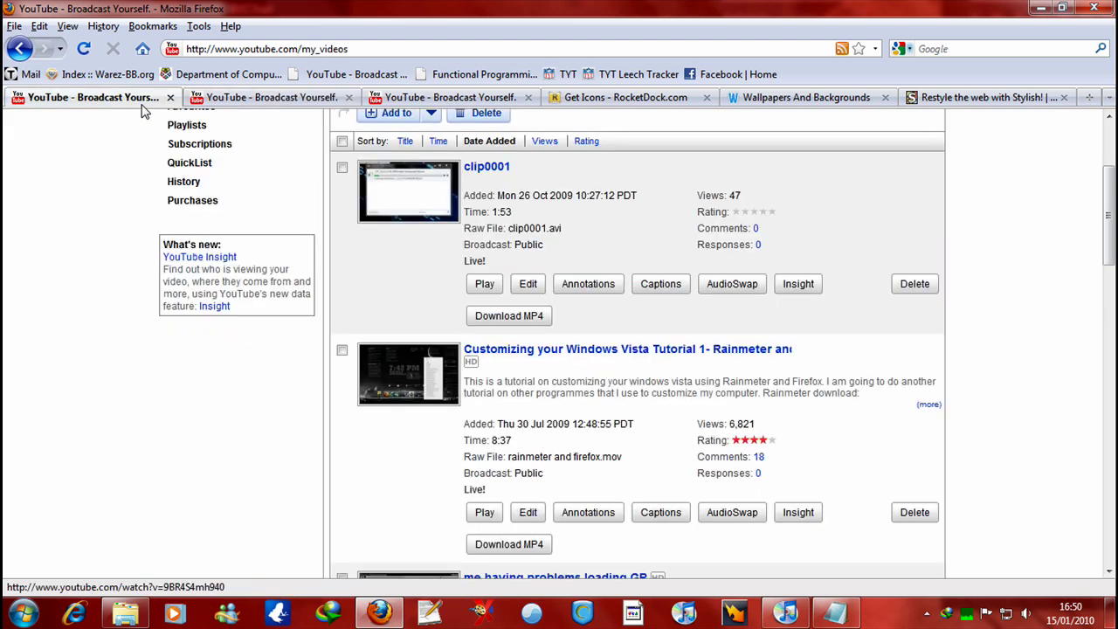
left_click(629, 99)
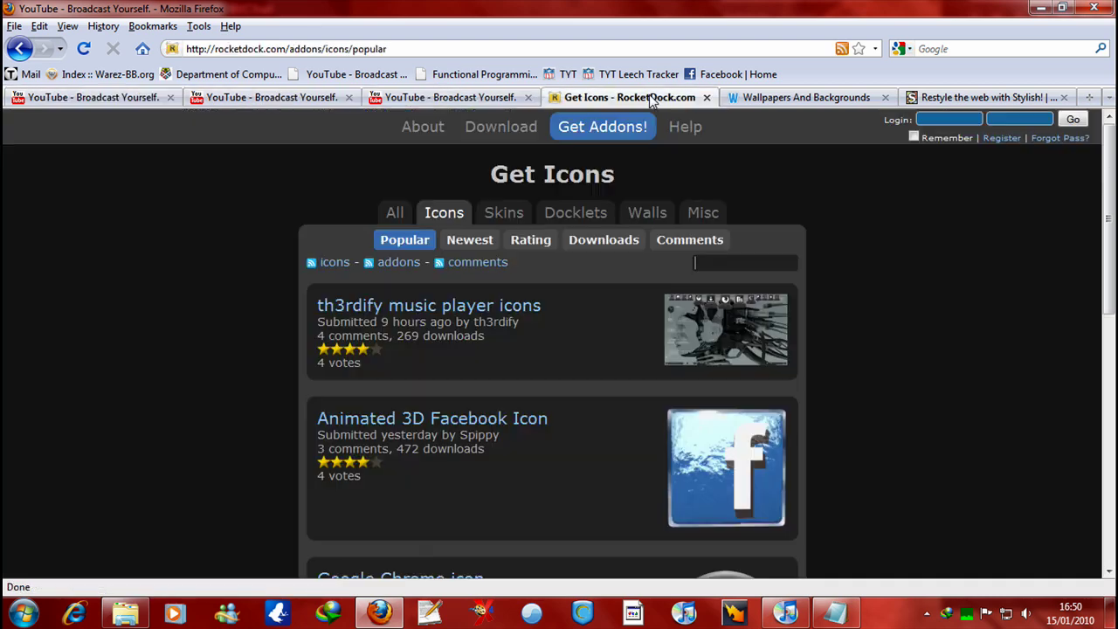
left_click(784, 99)
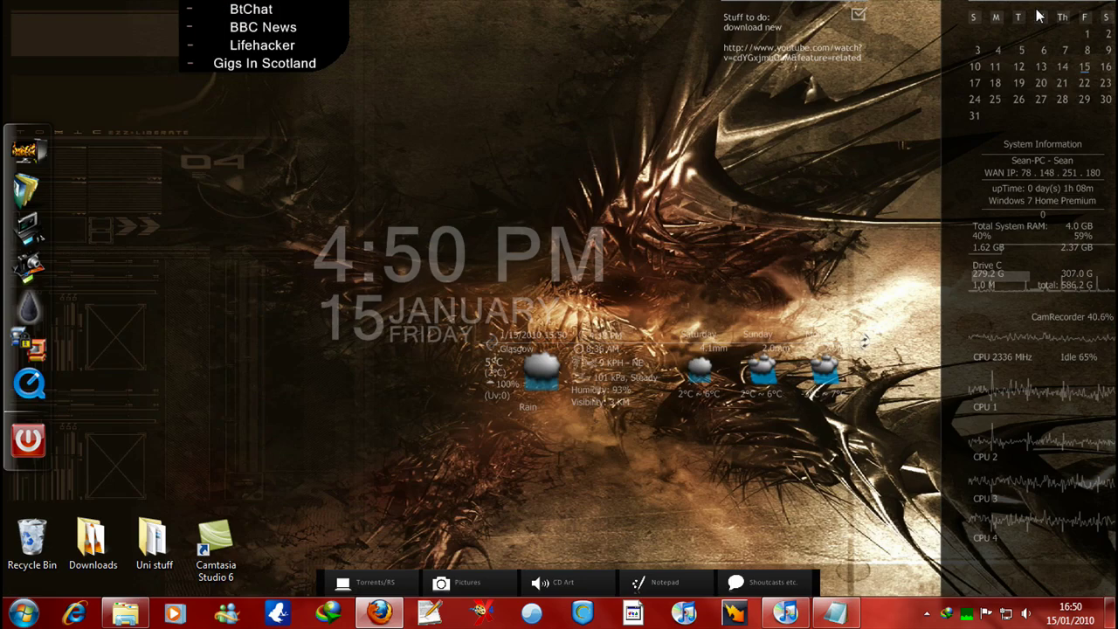
left_click(1040, 8)
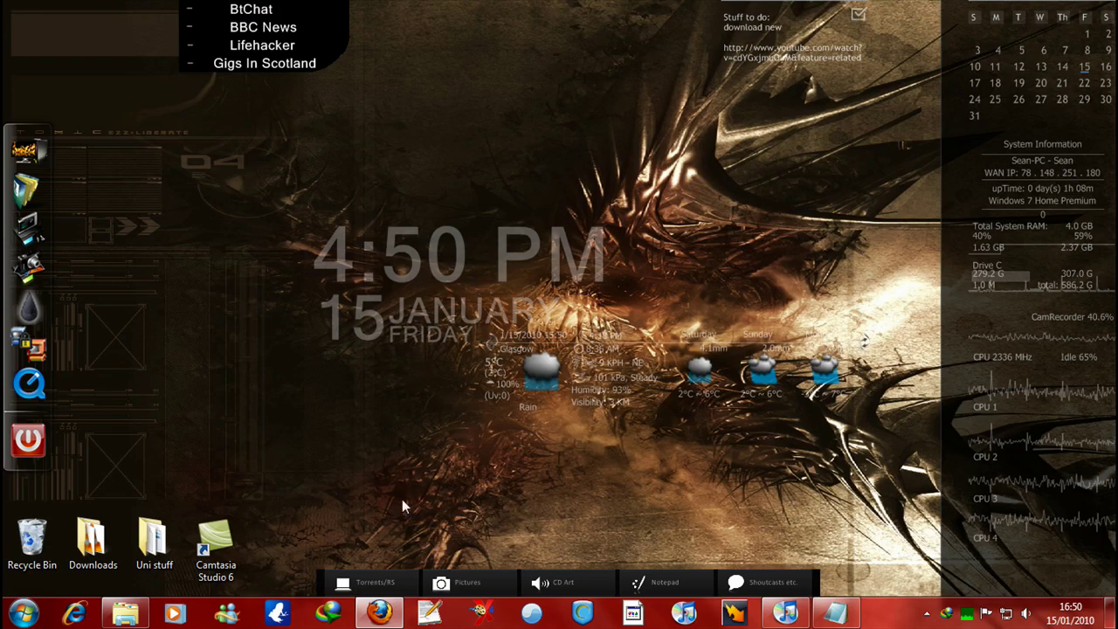
- Restore Firefox to view the YouTube comments and My Videos pages, then minimise it again
mouse_move(383, 618)
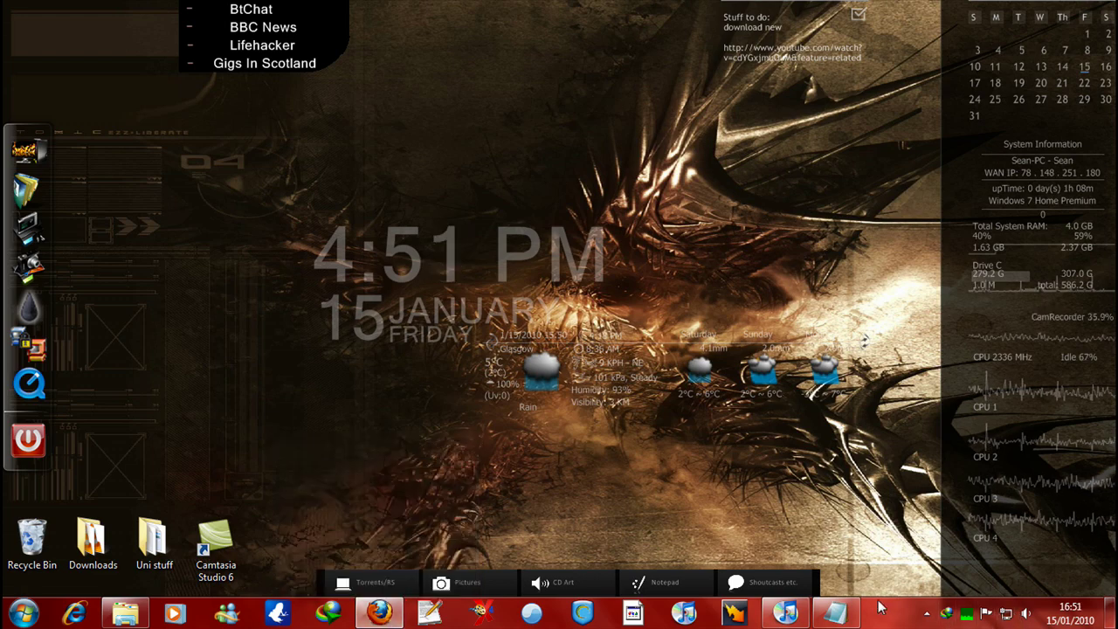
left_click(383, 616)
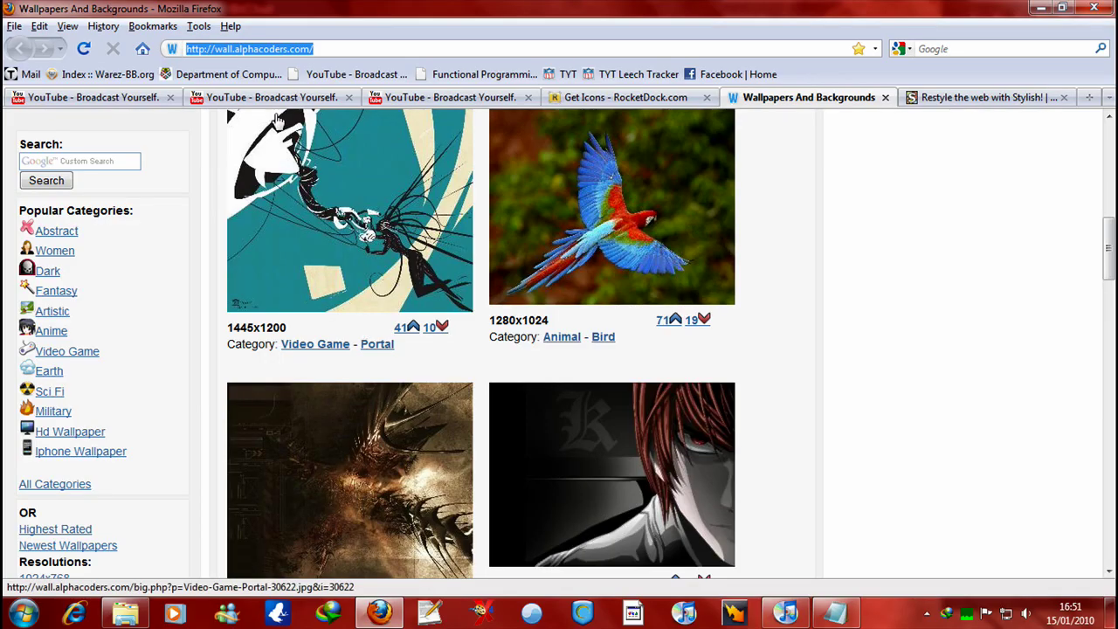
left_click(251, 100)
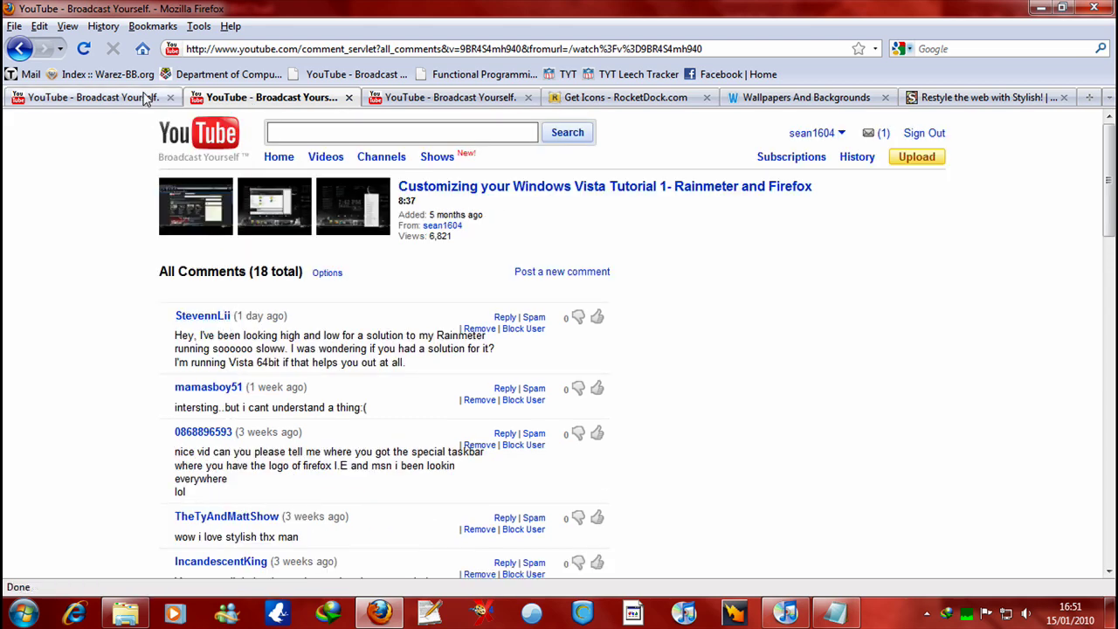
left_click(140, 98)
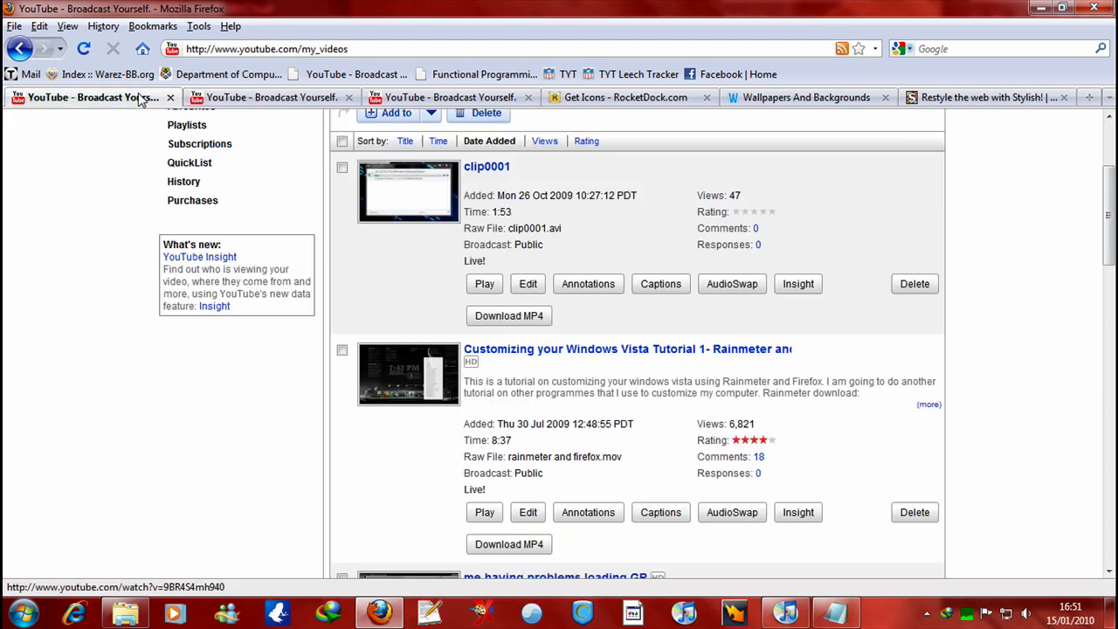
left_click(1044, 8)
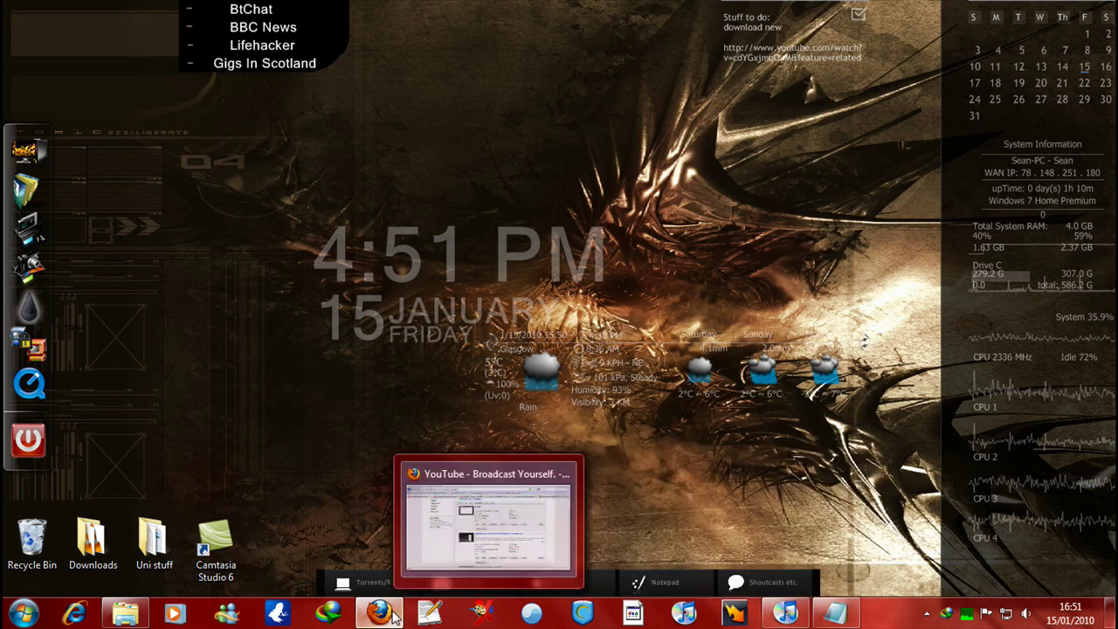
- Restore Firefox on RocketDock's Get Icons tab and minimise it to show the desktop
left_click(481, 515)
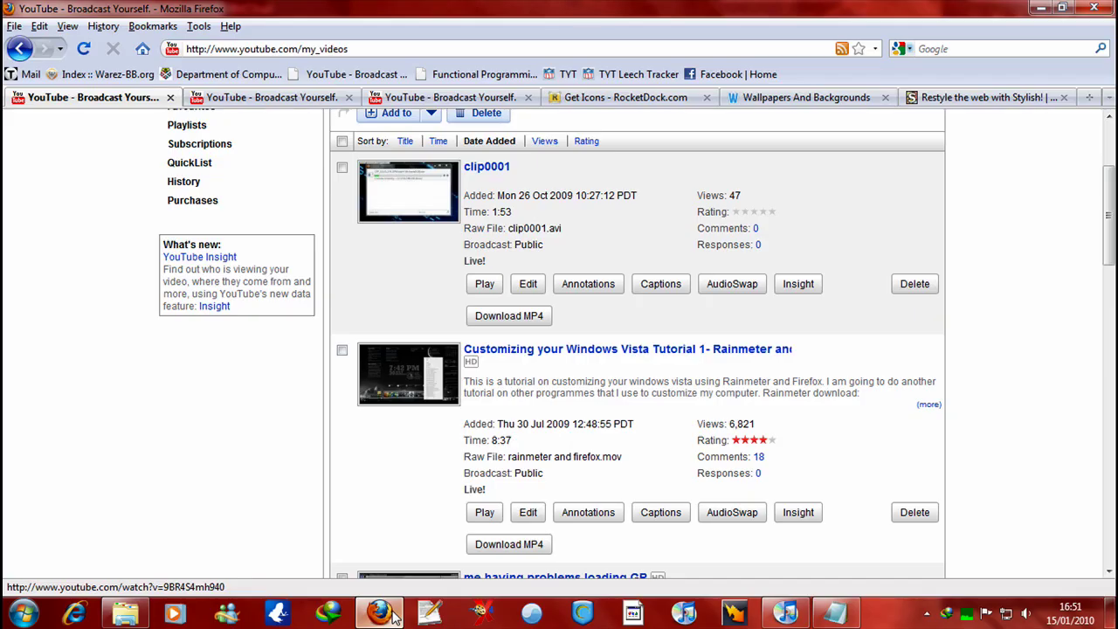
left_click(594, 99)
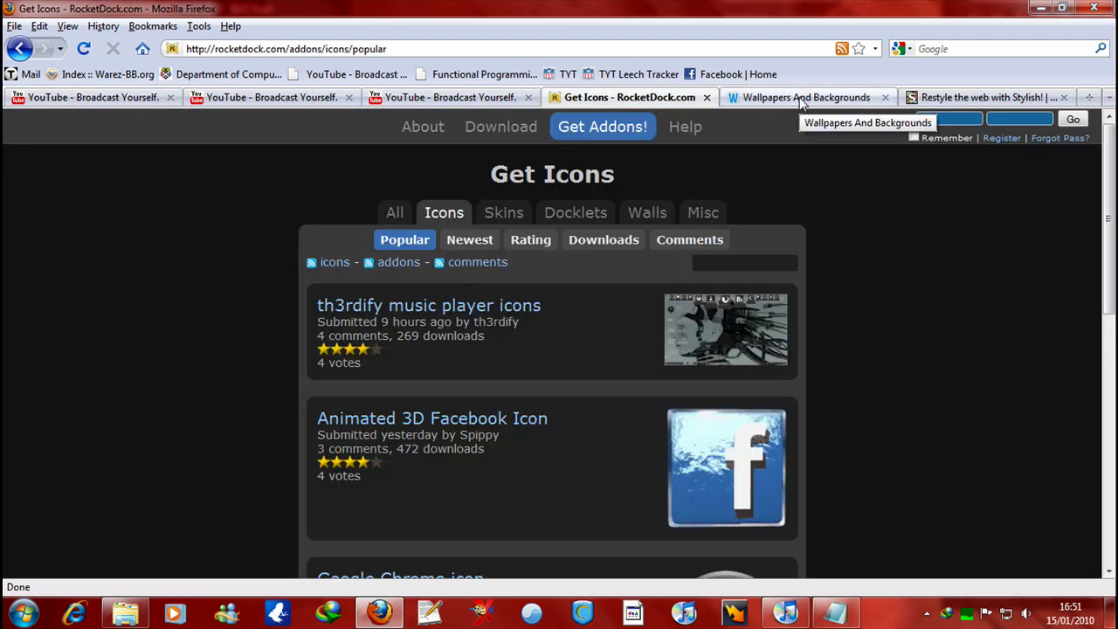
left_click(1040, 8)
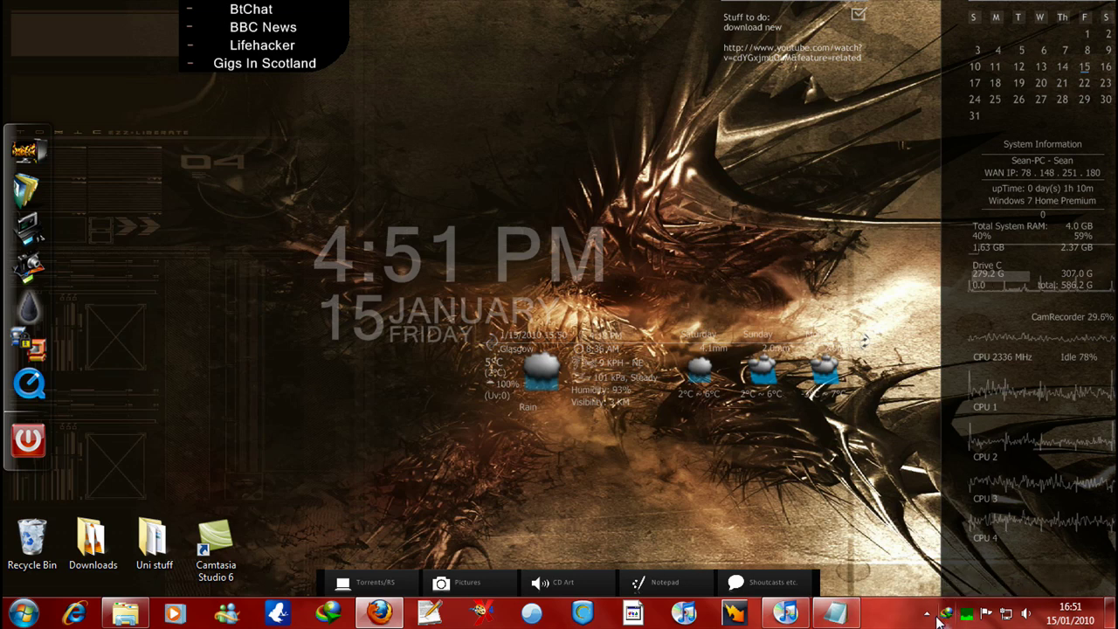